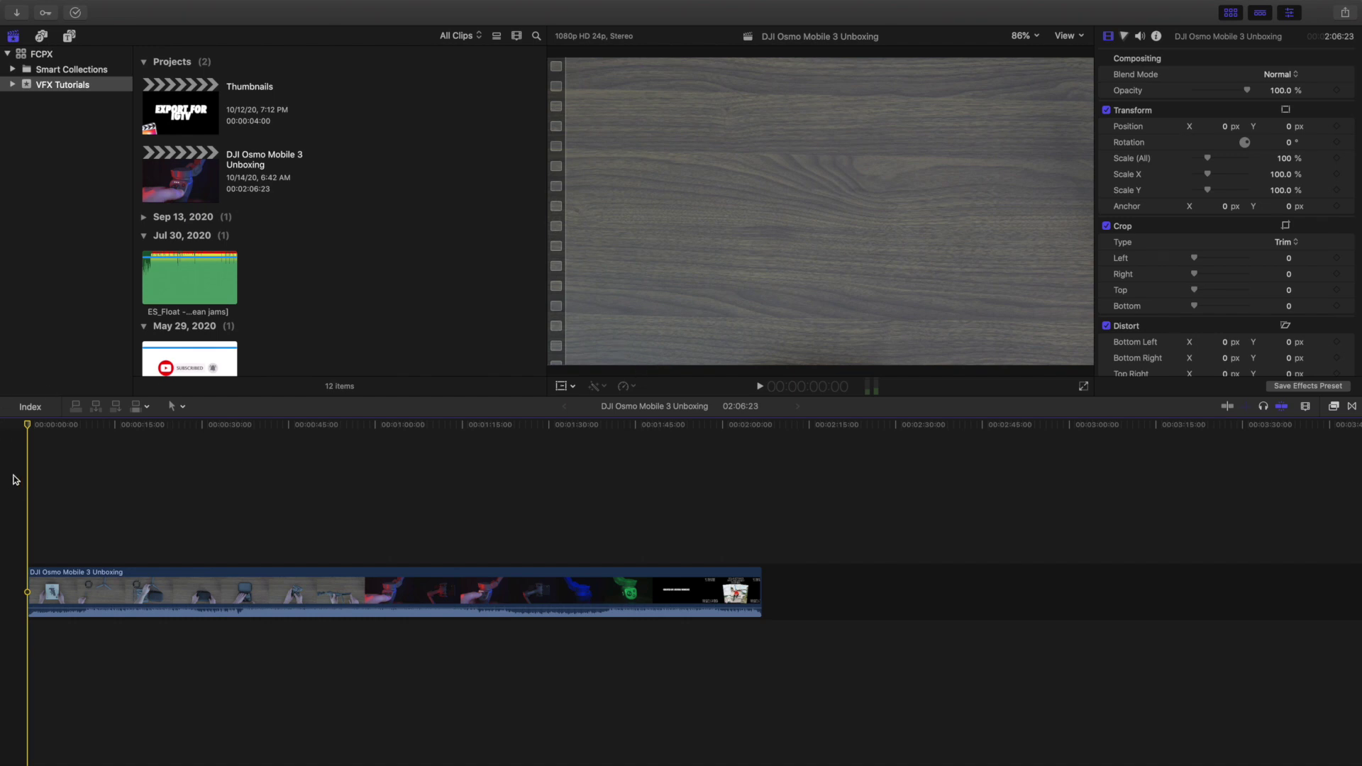
- Play the opening of the DJI Osmo Mobile 3 Unboxing edit and examine its first minute, ending back at the start
{"action": "key", "text": "space"}
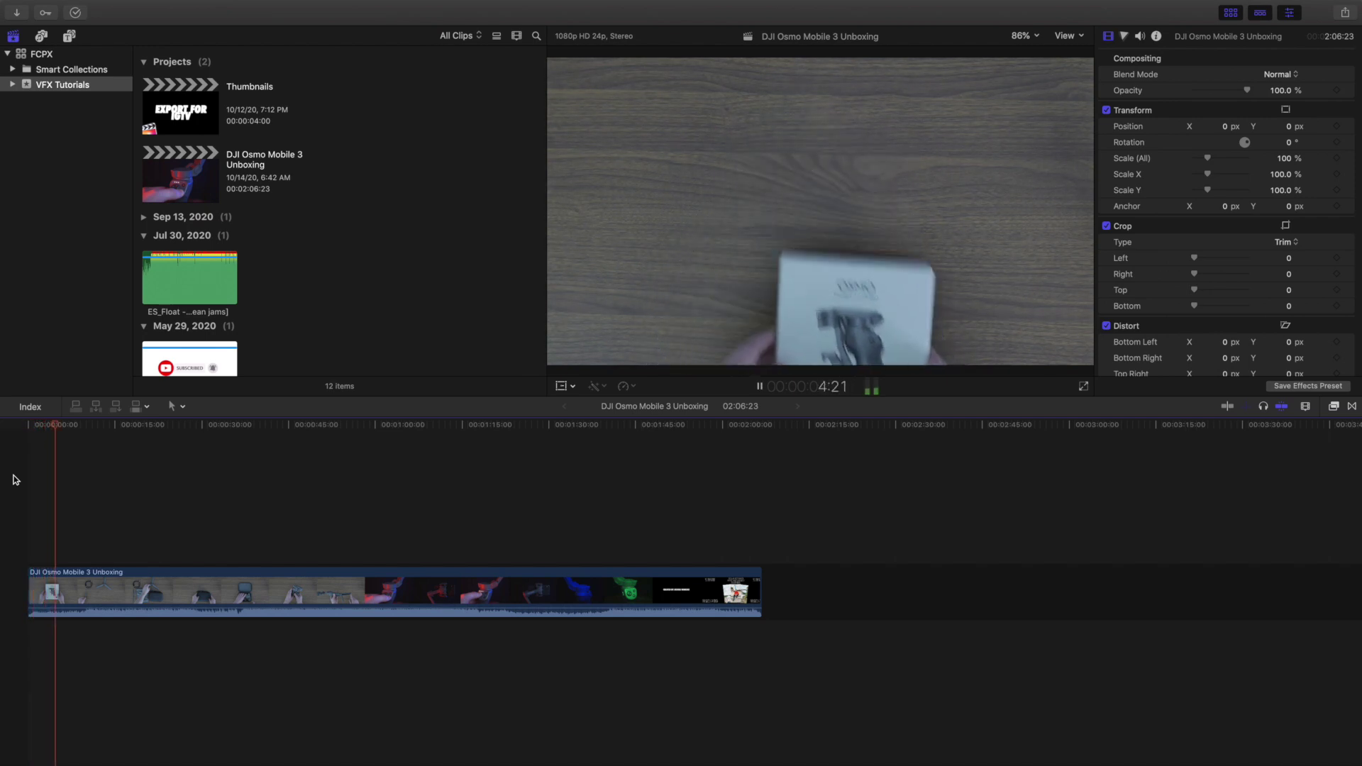
{"action": "key", "text": "space"}
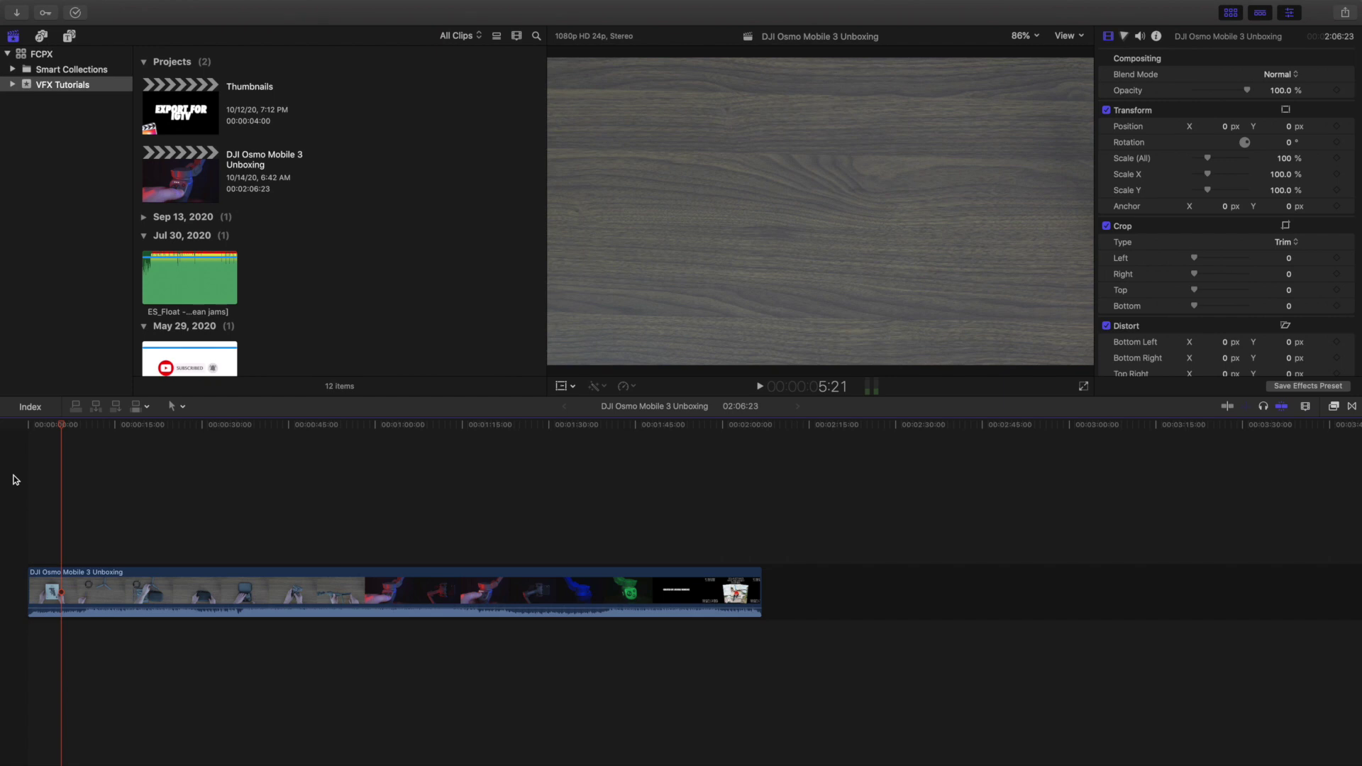
{"action": "left_click", "coordinate": [117, 529]}
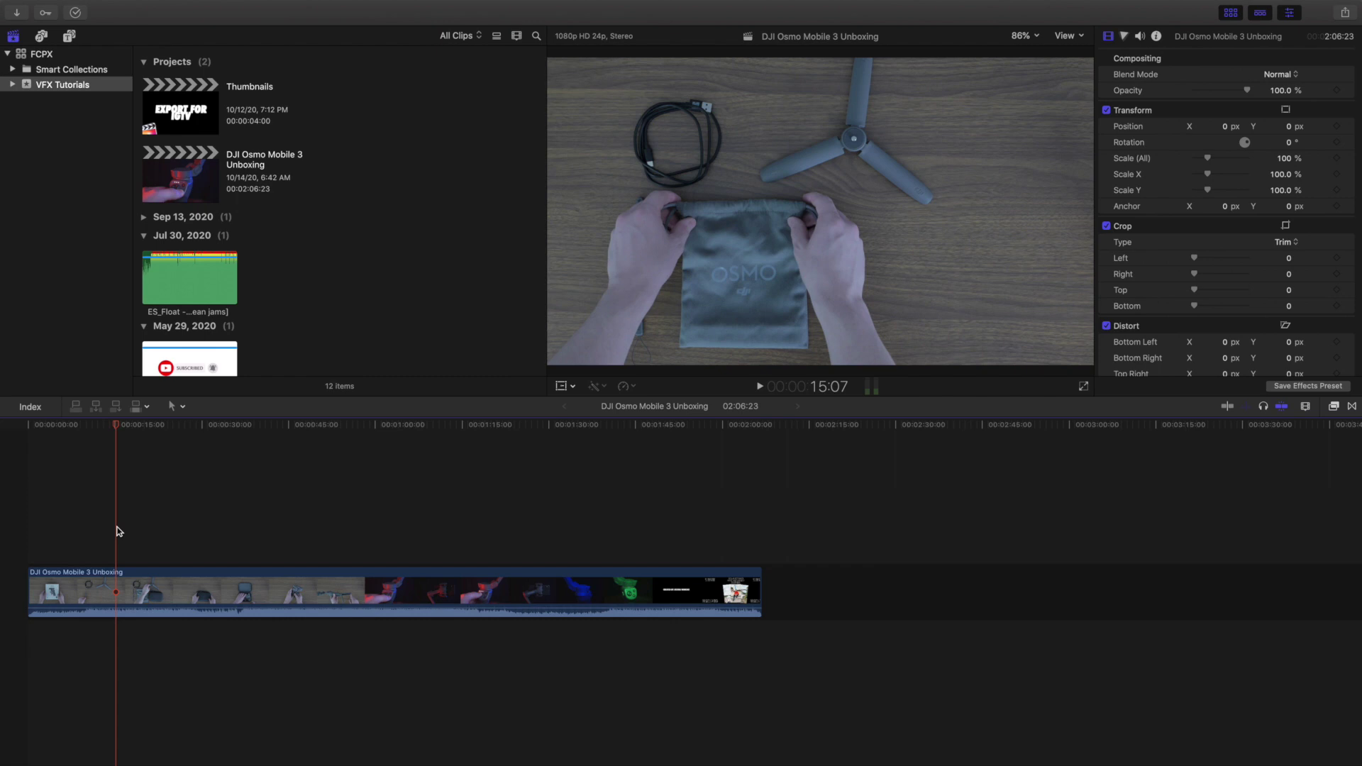
{"action": "left_click", "coordinate": [162, 543]}
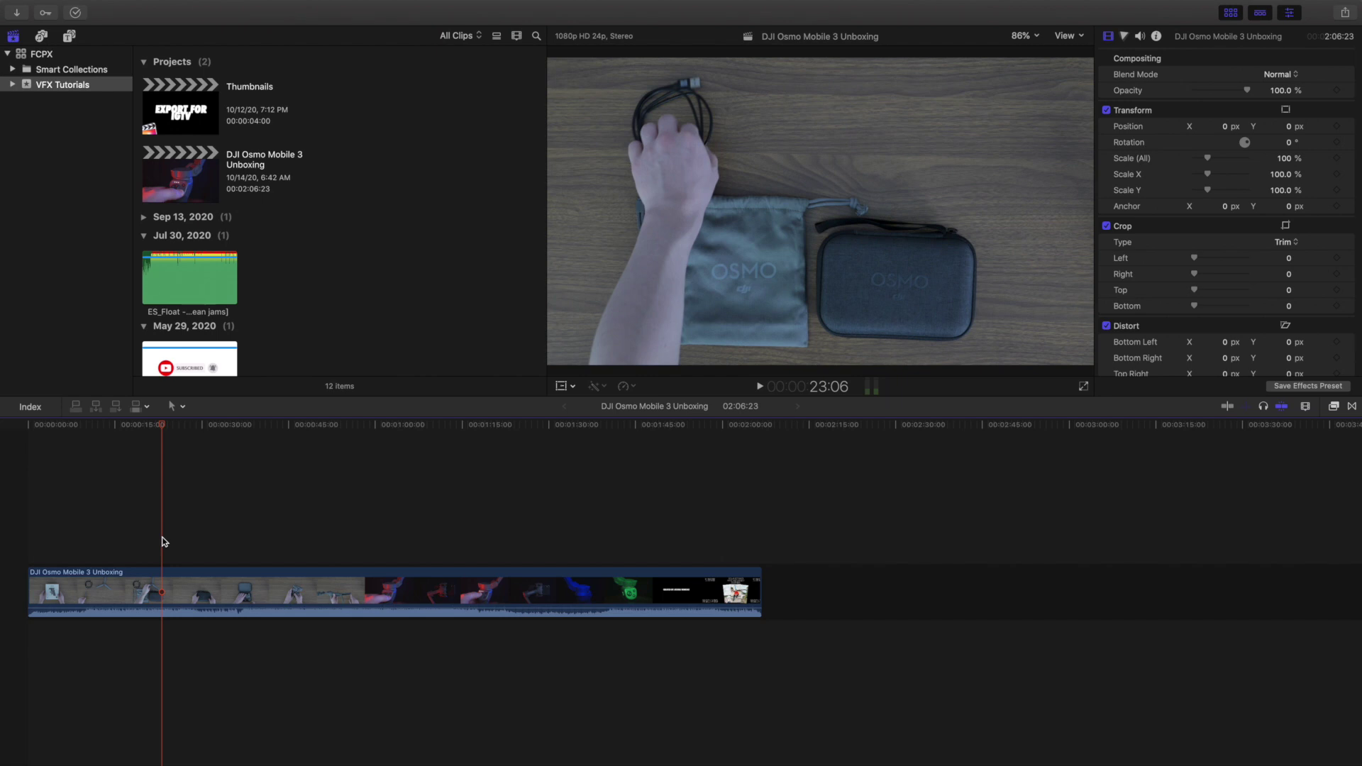
{"action": "left_click", "coordinate": [216, 538]}
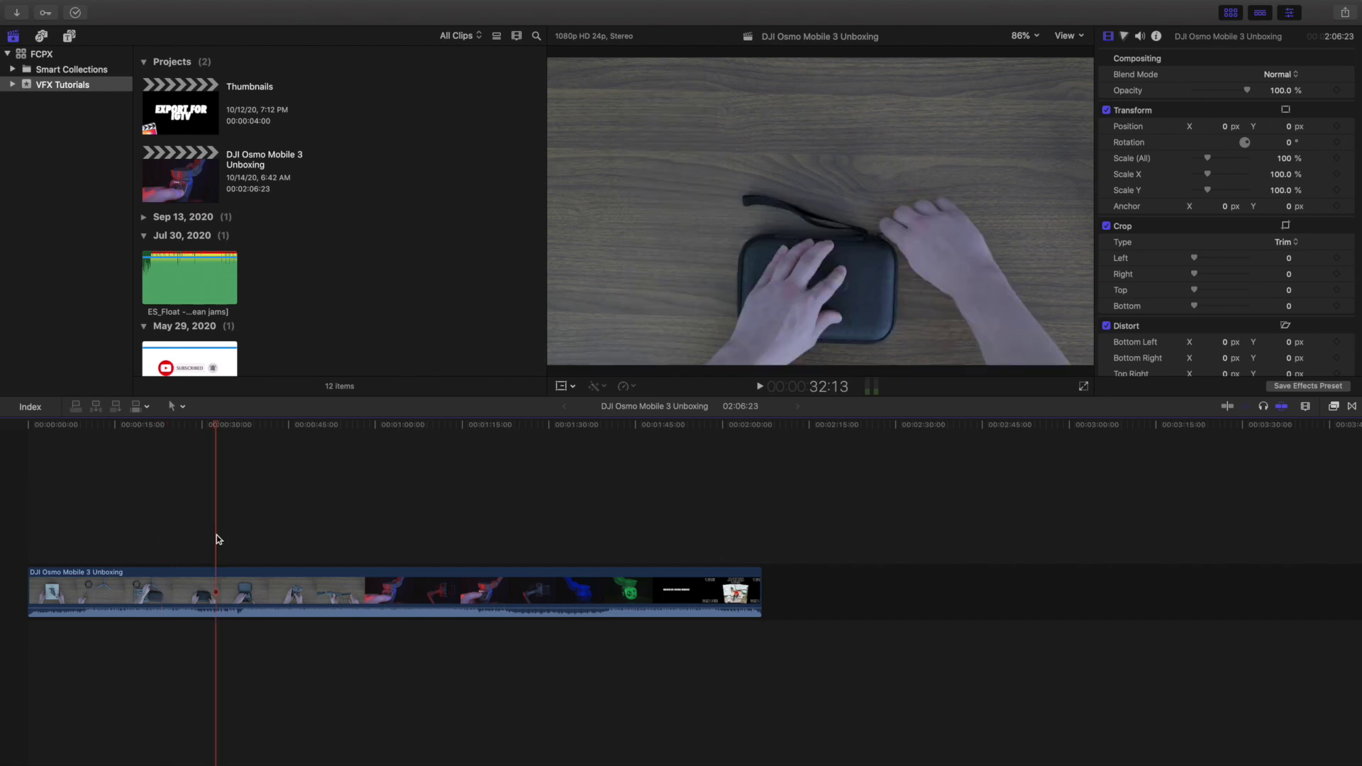
{"action": "left_click", "coordinate": [246, 542]}
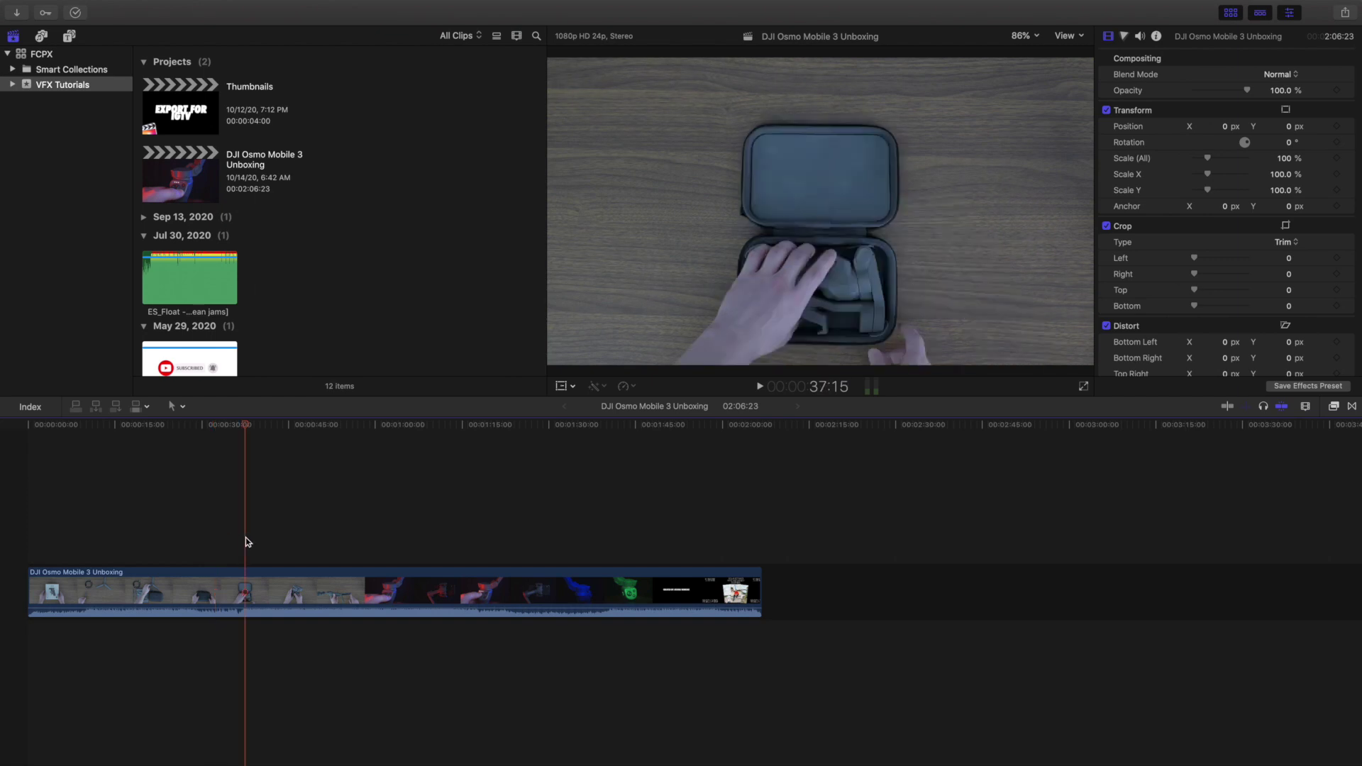
{"action": "left_click", "coordinate": [325, 543]}
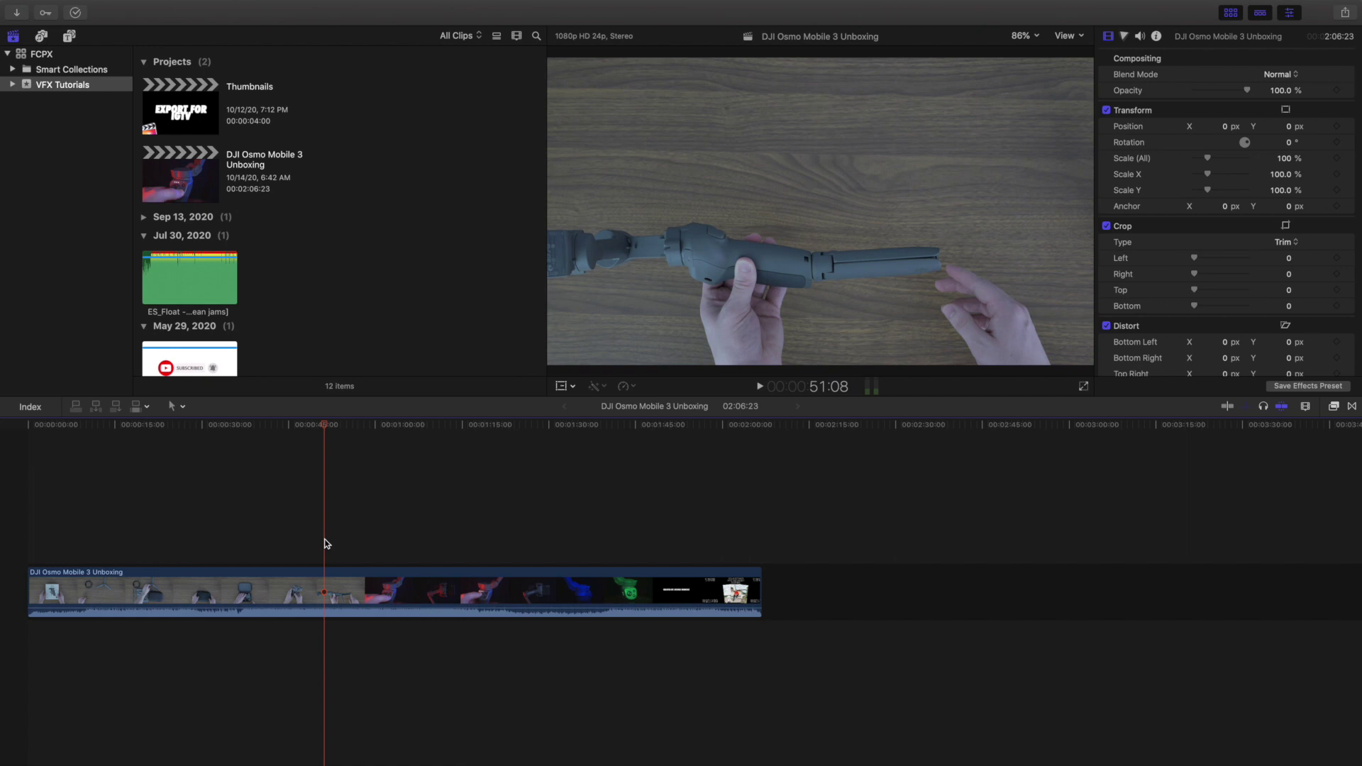
{"action": "left_click", "coordinate": [357, 548]}
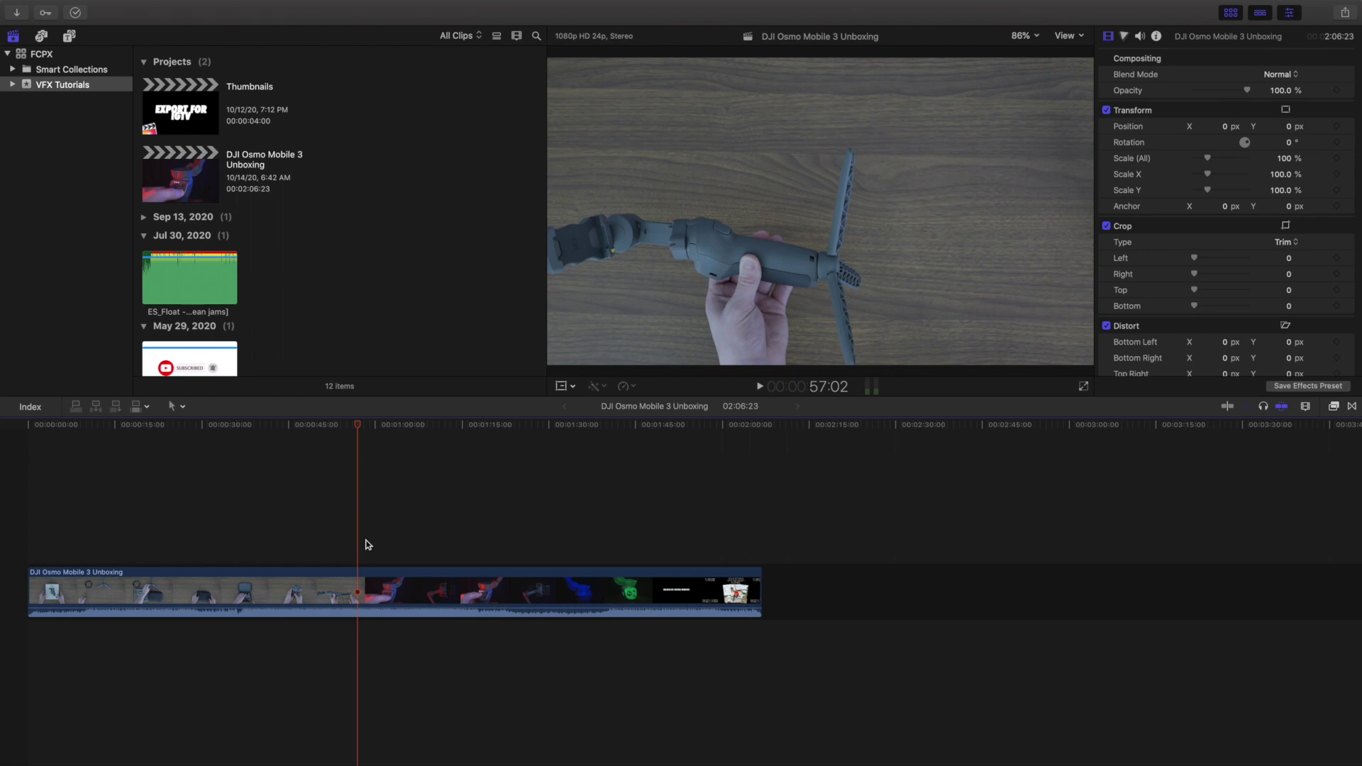
{"action": "left_click", "coordinate": [301, 545]}
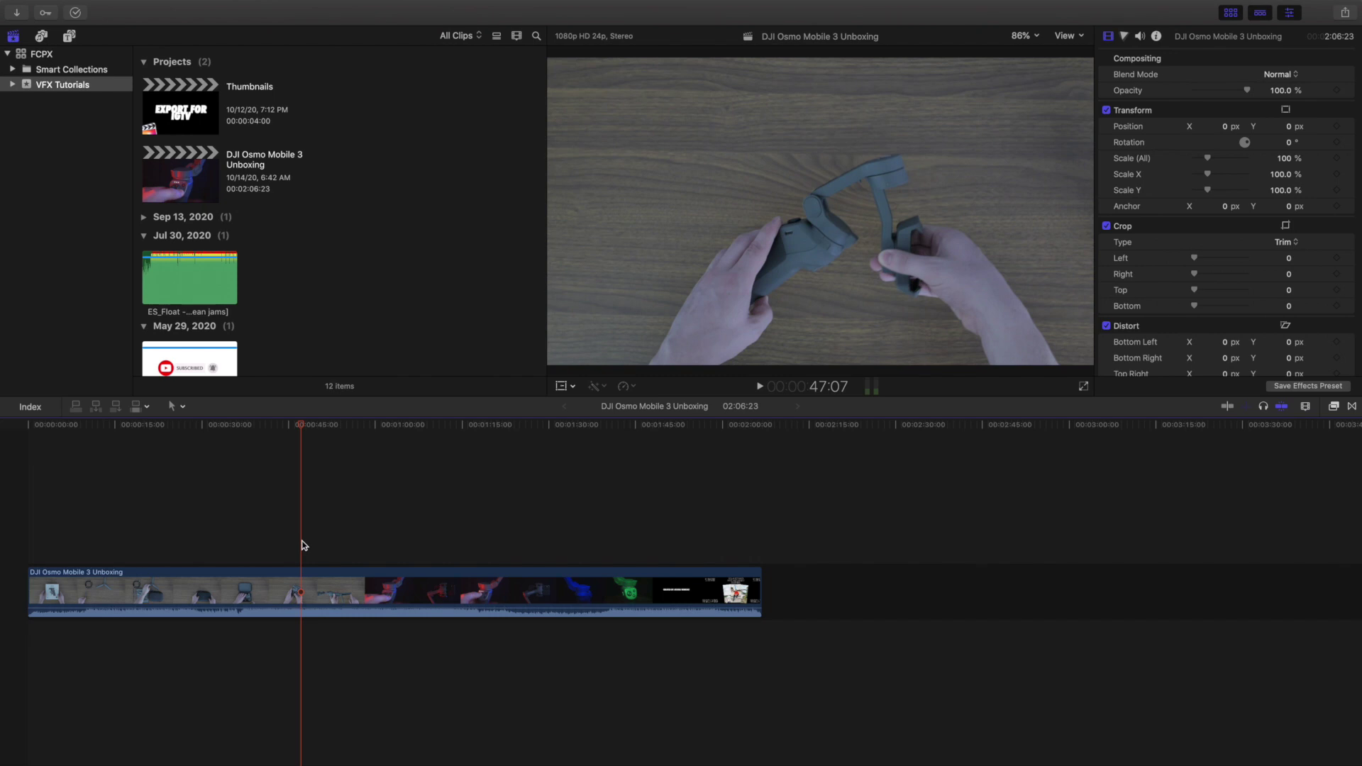
{"action": "left_click", "coordinate": [368, 544]}
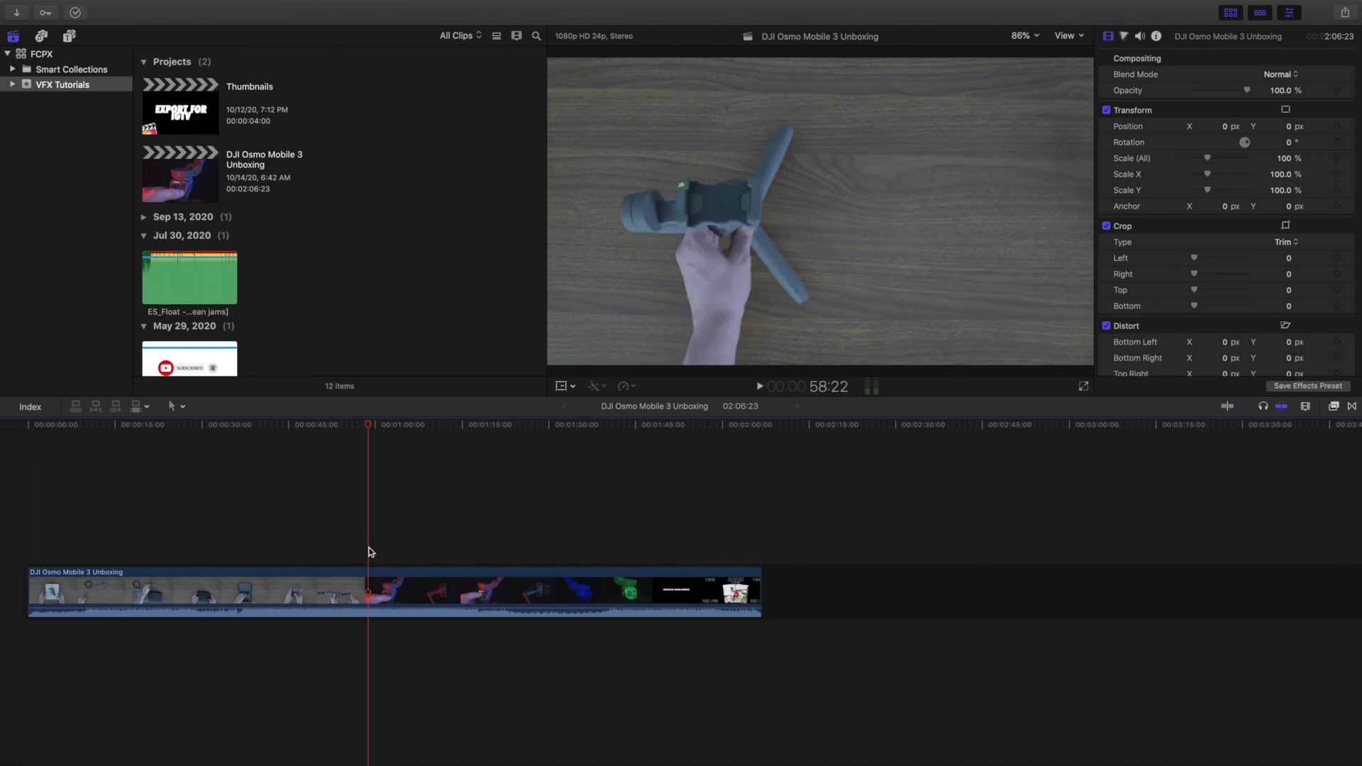
{"action": "left_click", "coordinate": [10, 528]}
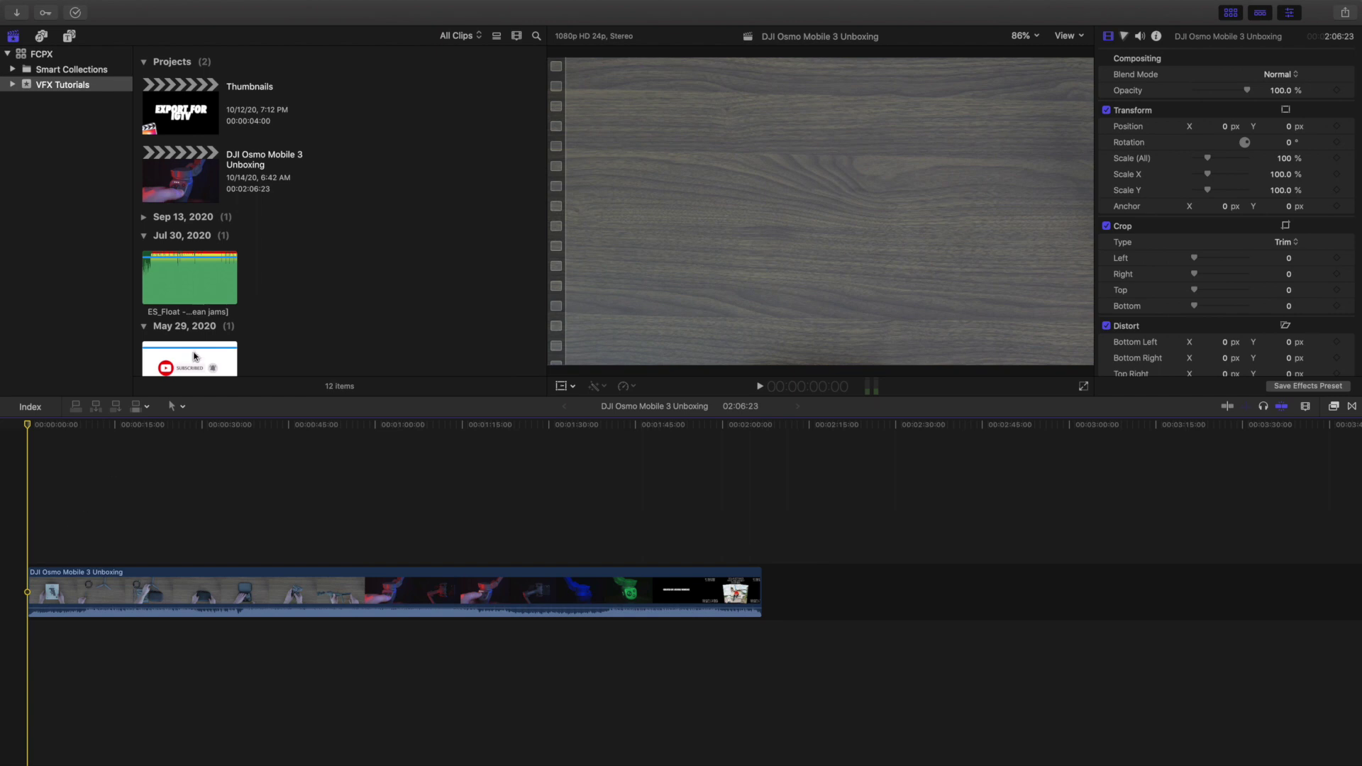
- Start a new project in the VFX Tutorials event and name it IGTV Test 1
{"action": "left_click", "coordinate": [101, 207]}
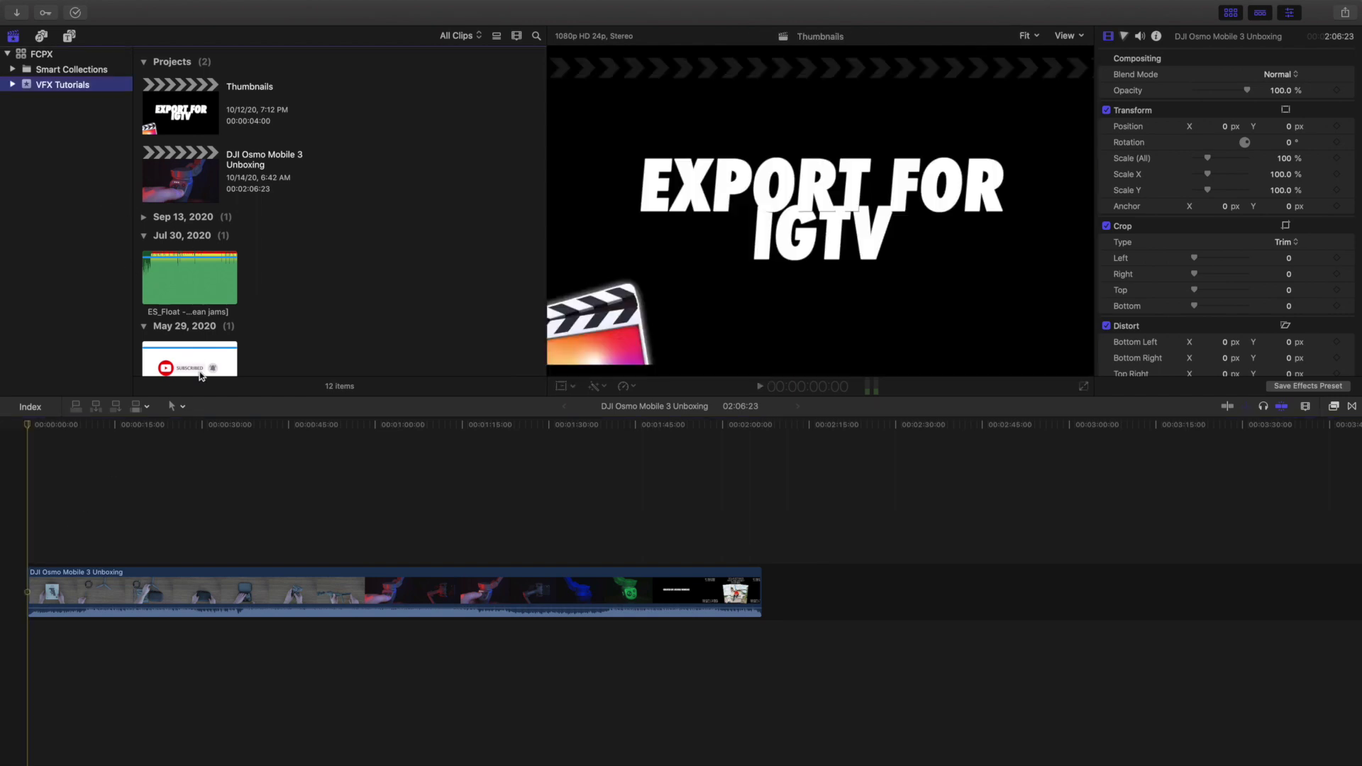
{"action": "mouse_move", "coordinate": [106, 4]}
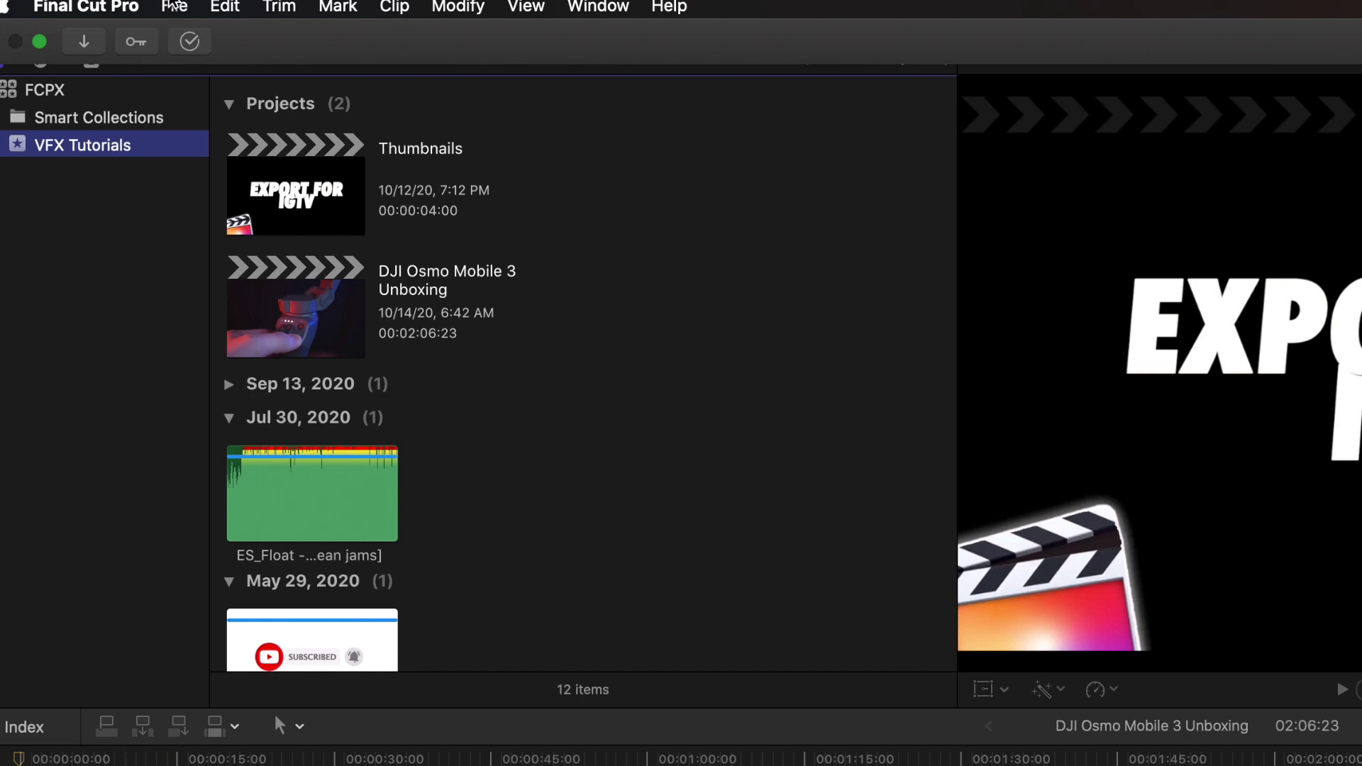
{"action": "left_click", "coordinate": [171, 5]}
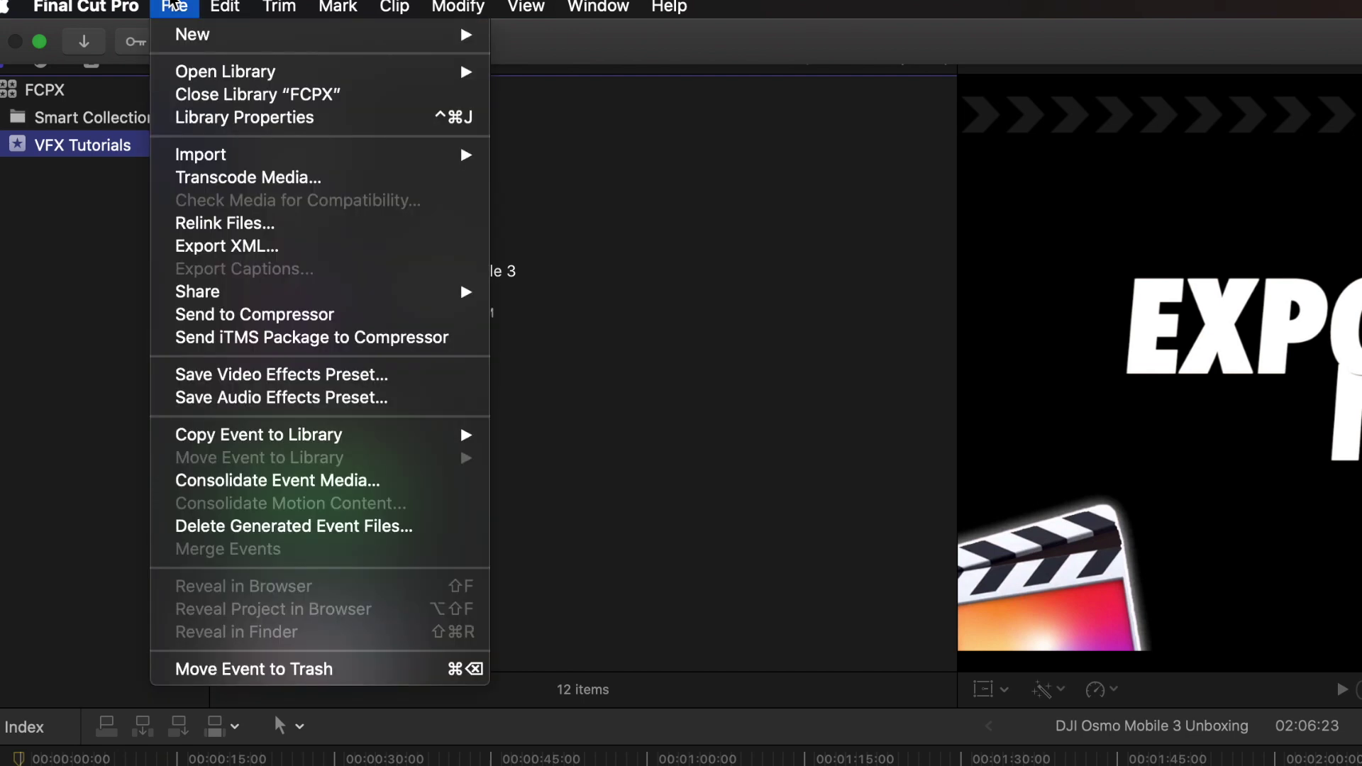
{"action": "mouse_move", "coordinate": [355, 35]}
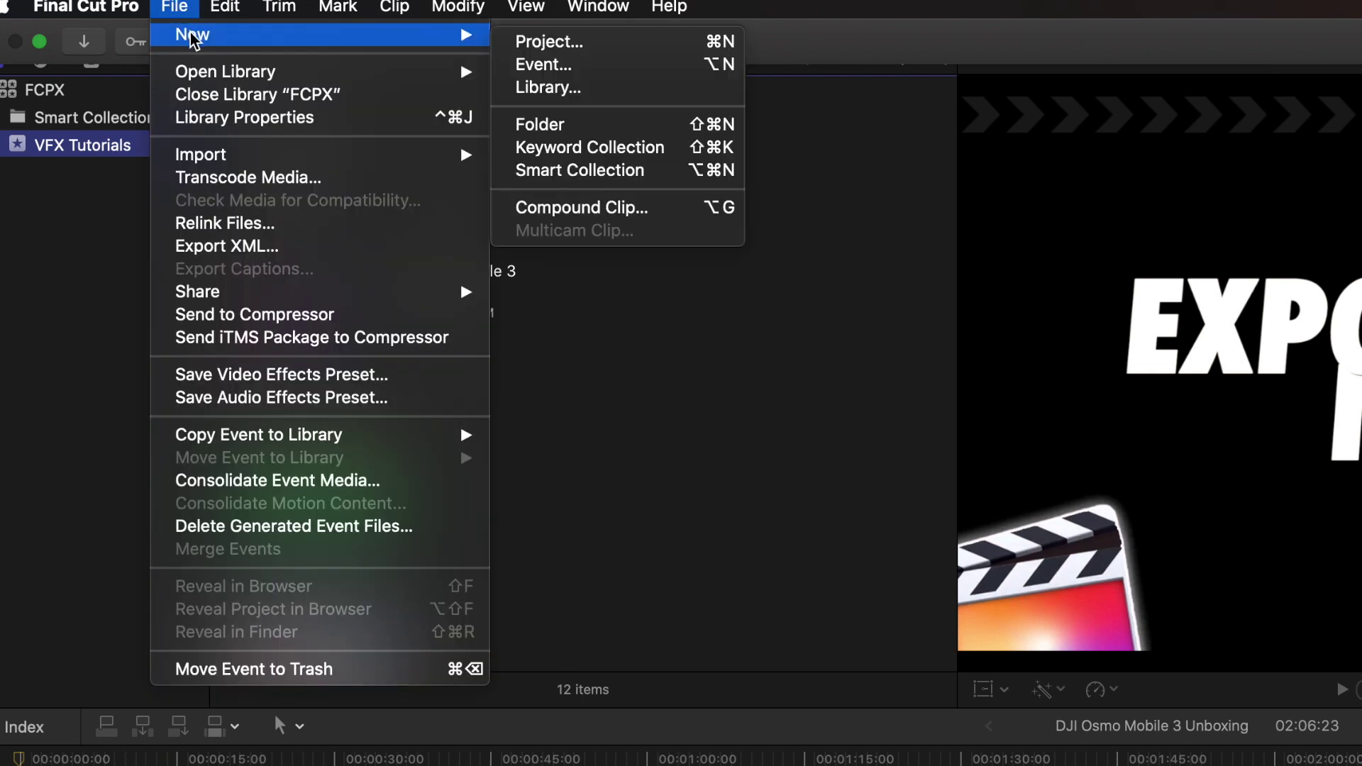
{"action": "left_click", "coordinate": [570, 52]}
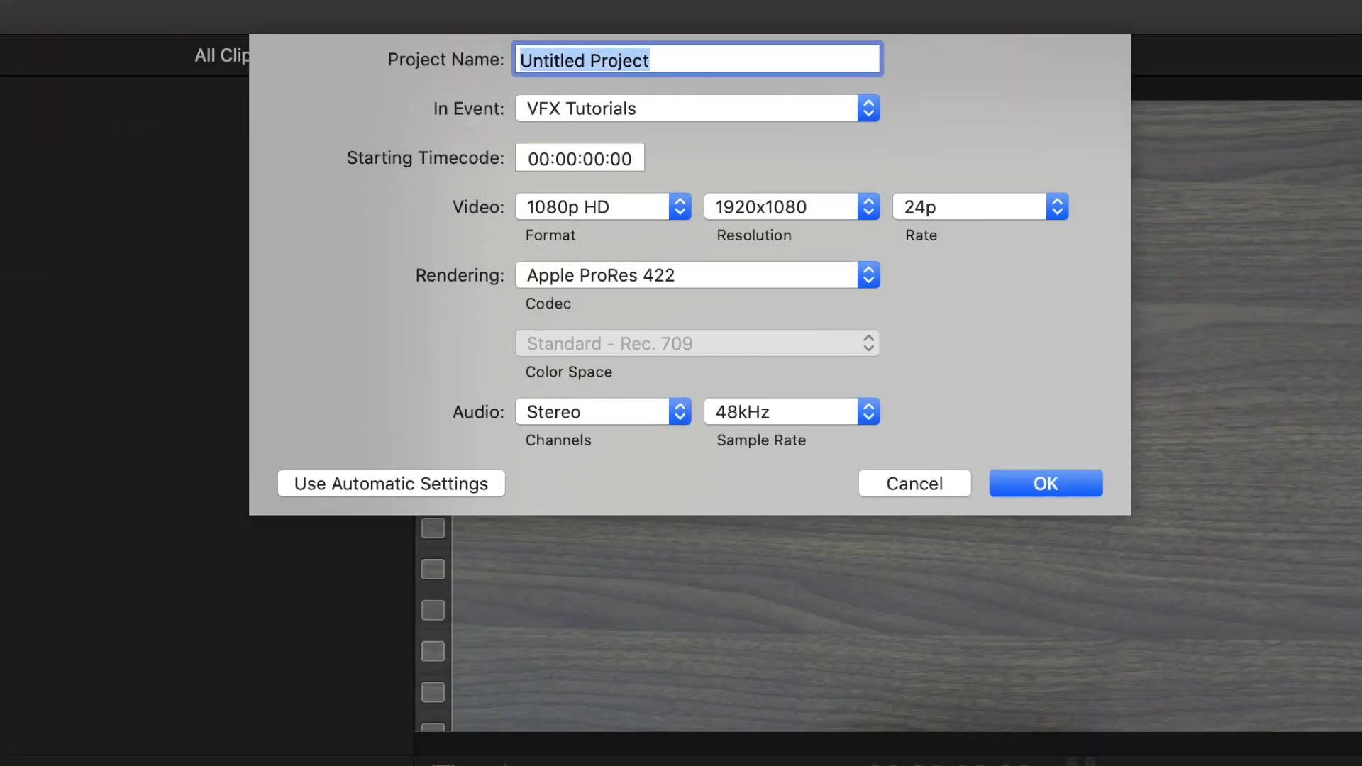
{"action": "type", "text": "IGTV T"}
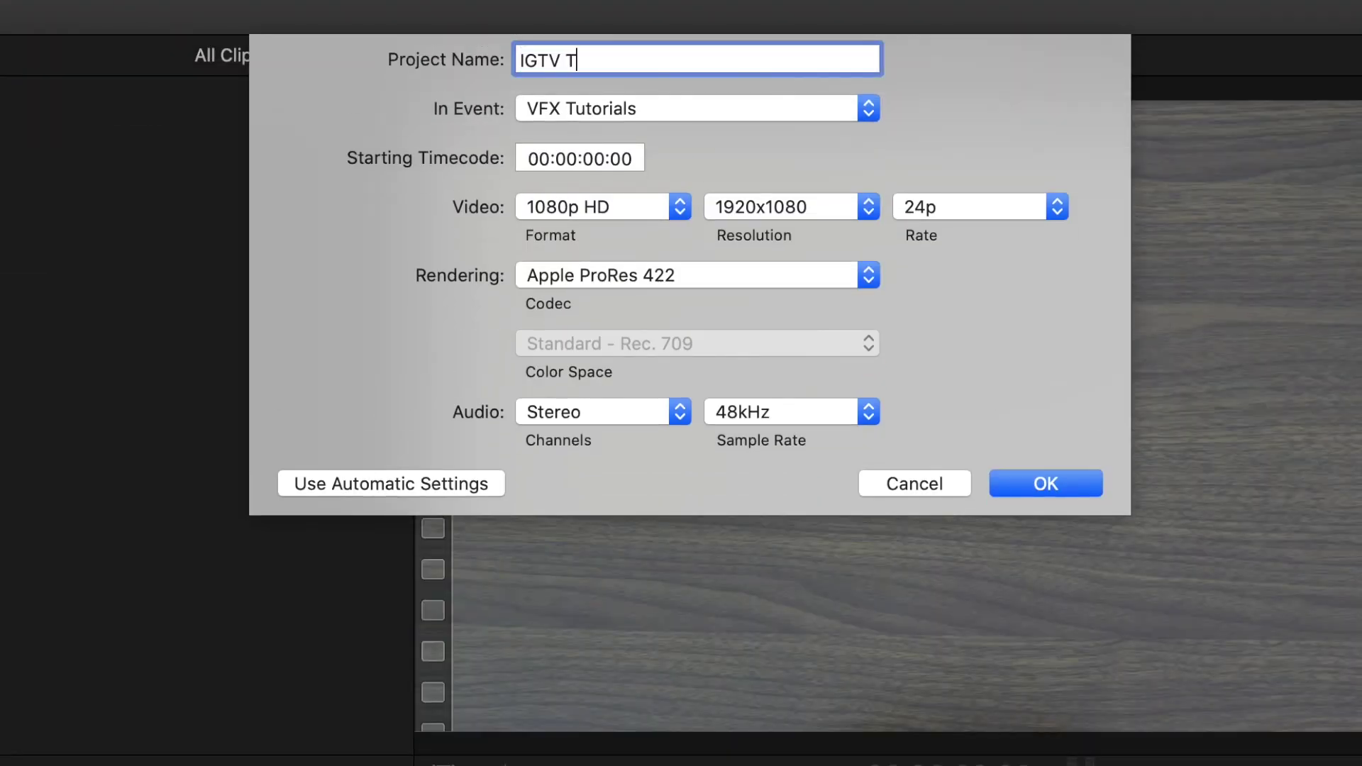
{"action": "type", "text": "est 1"}
- Set the new project's video format to Custom with a 24p frame rate and create the project
{"action": "left_click", "coordinate": [569, 207]}
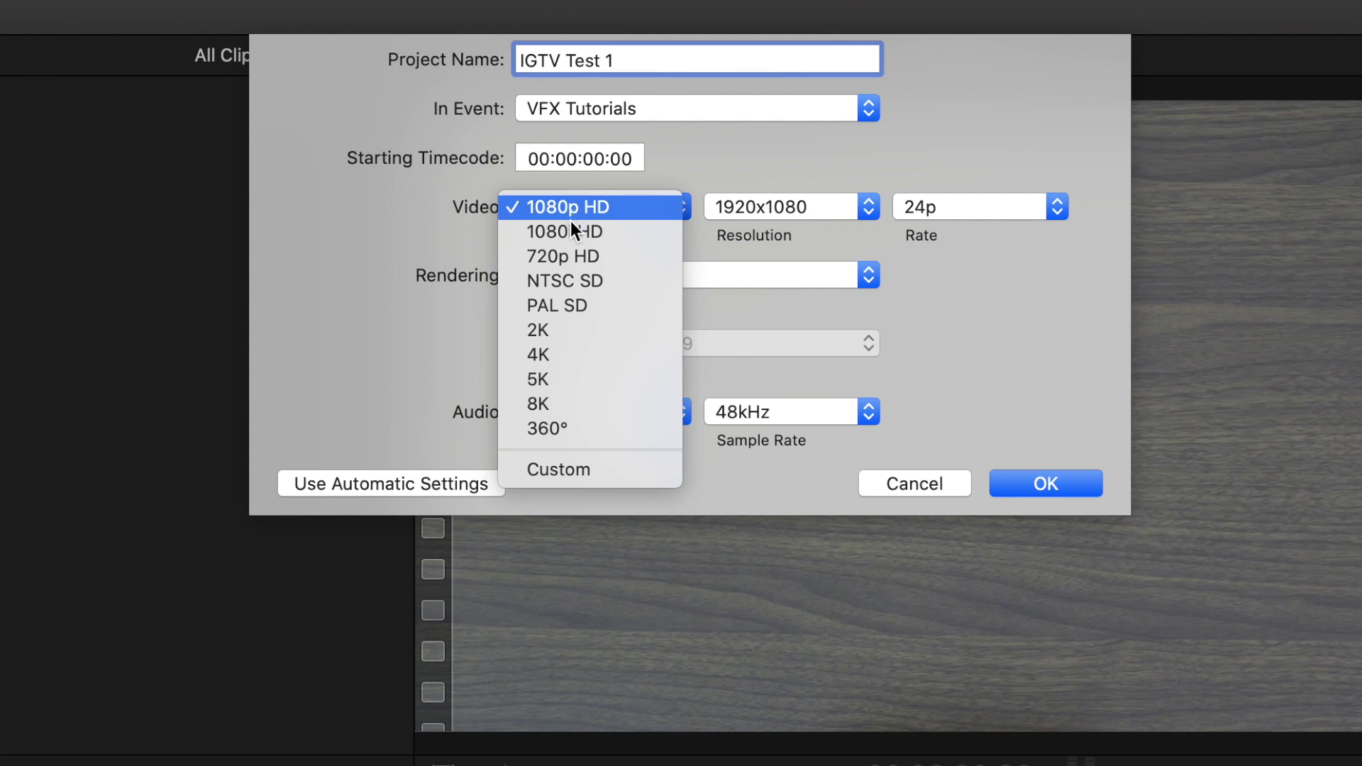
{"action": "left_click", "coordinate": [565, 469]}
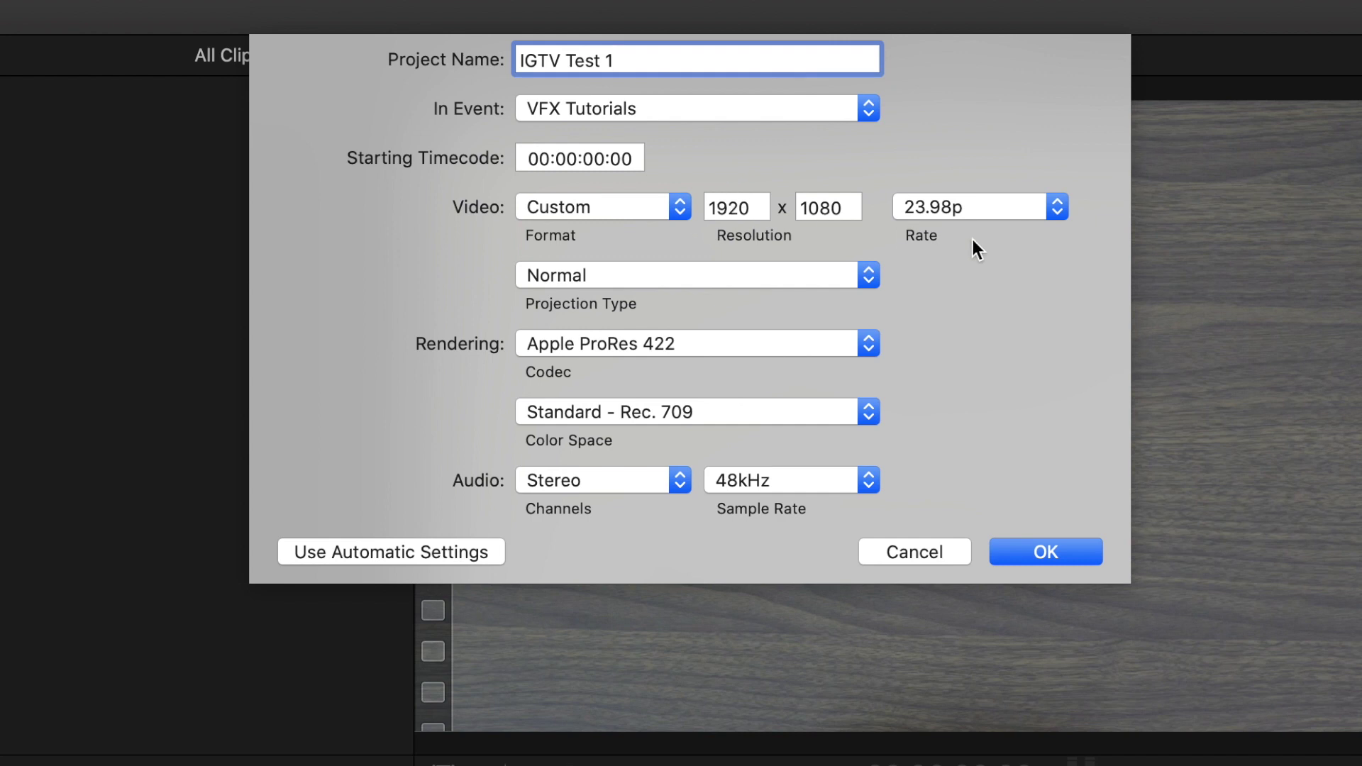
{"action": "left_click", "coordinate": [970, 207]}
{"action": "left_click", "coordinate": [955, 225]}
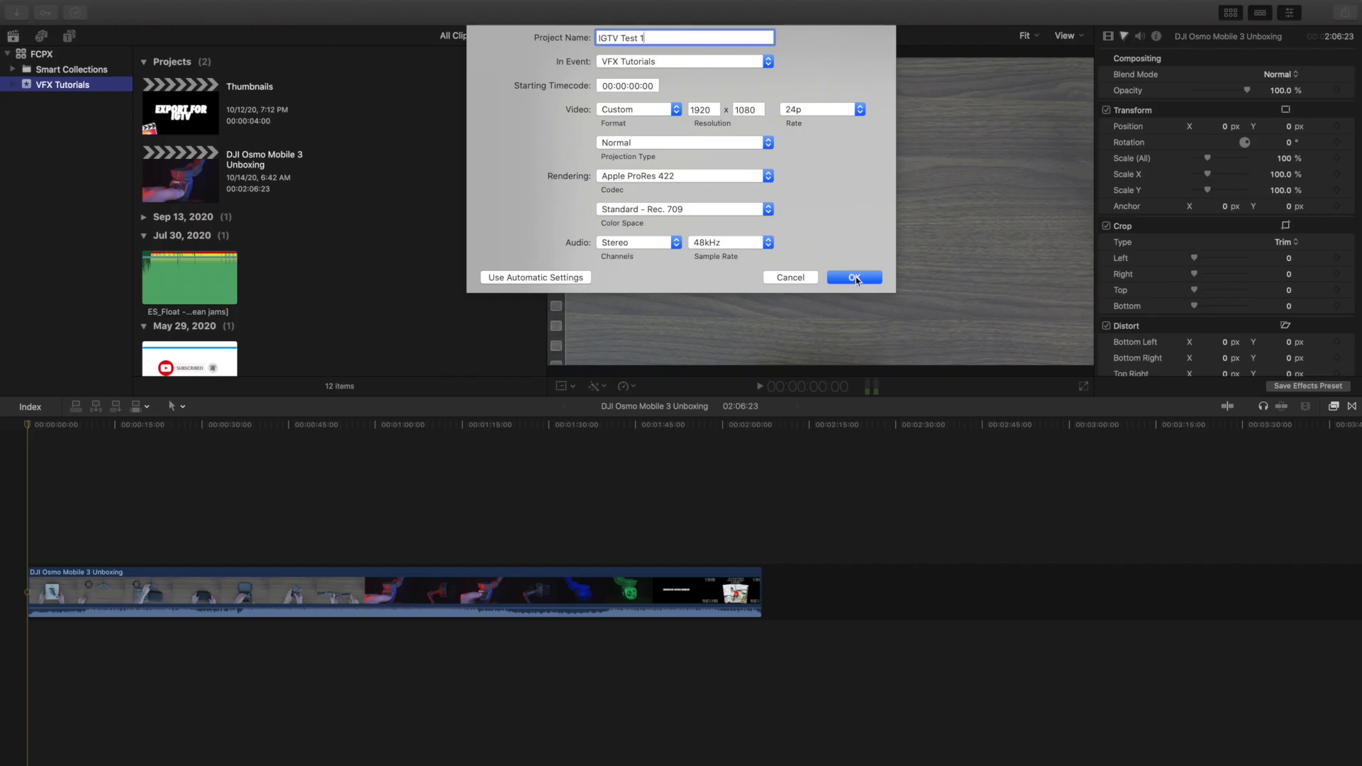
{"action": "left_click", "coordinate": [856, 279]}
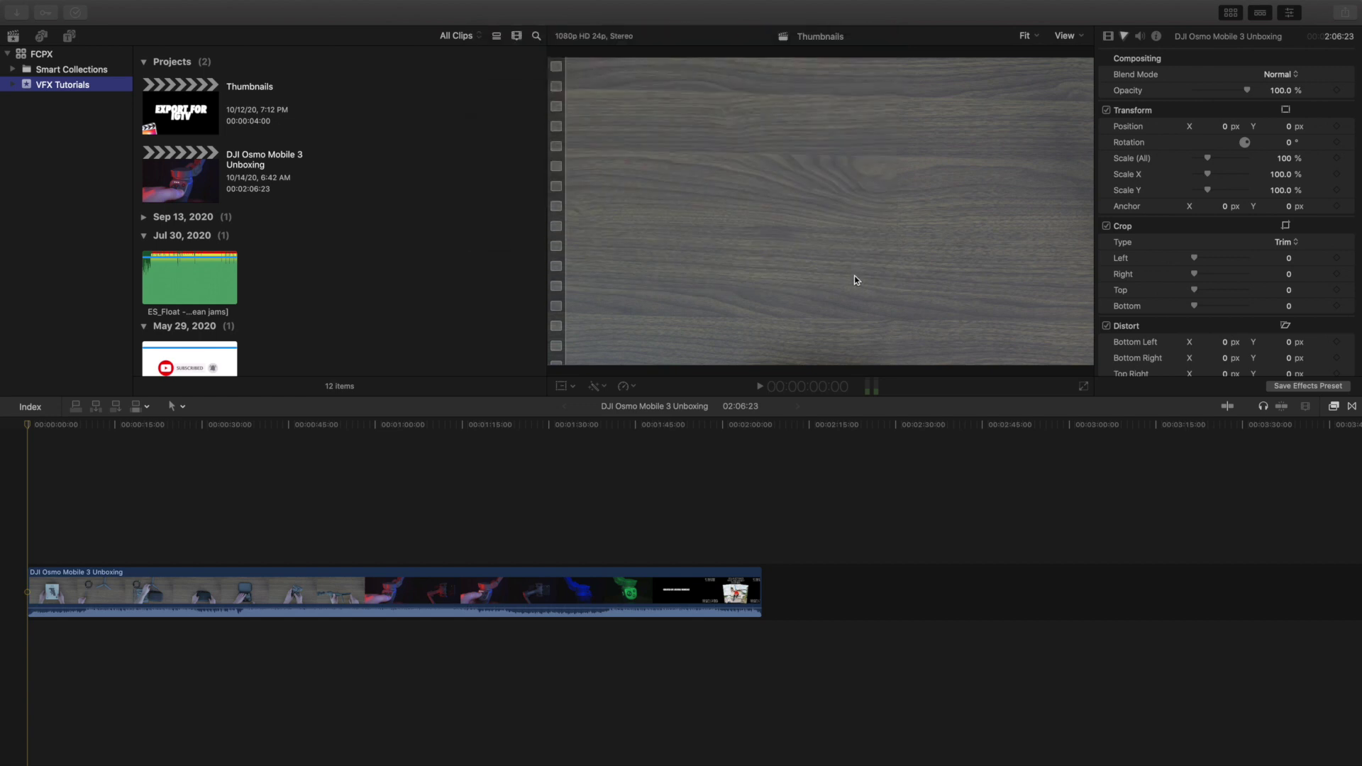
- Append the full DJI Osmo Mobile 3 Unboxing clip to the IGTV Test 1 timeline and return the playhead to the start
{"action": "left_click", "coordinate": [181, 245]}
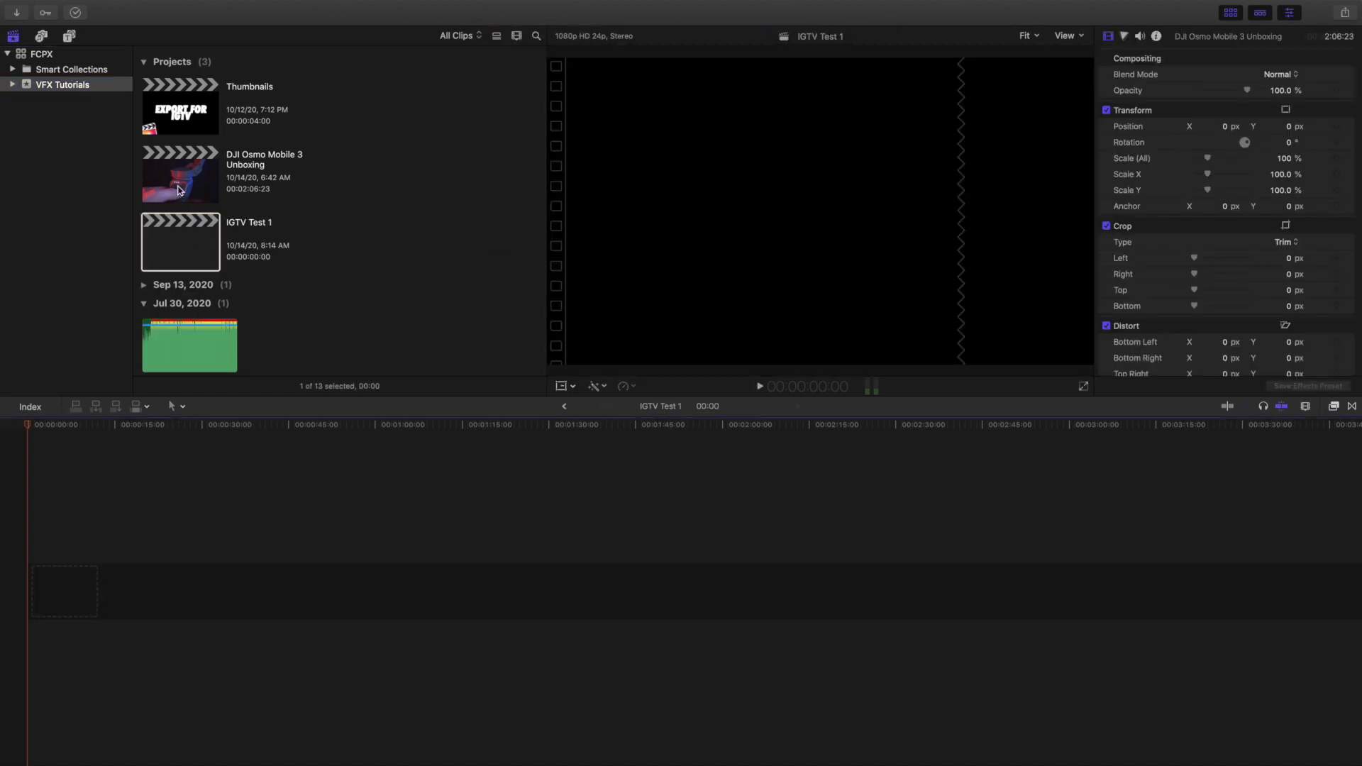
{"action": "scroll", "coordinate": [199, 255], "scroll_direction": "down", "scroll_amount": 10}
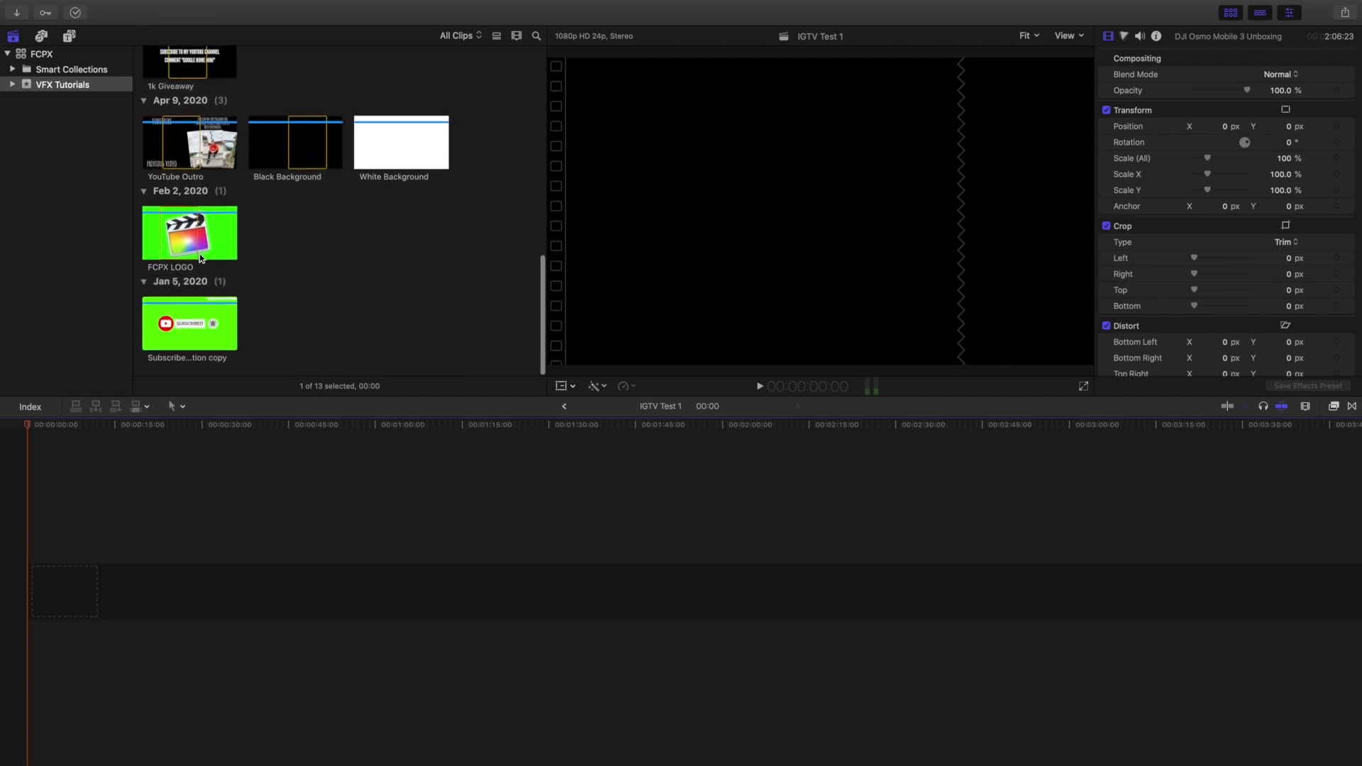
{"action": "scroll", "coordinate": [200, 256], "scroll_direction": "up", "scroll_amount": 5}
{"action": "left_click", "coordinate": [196, 180]}
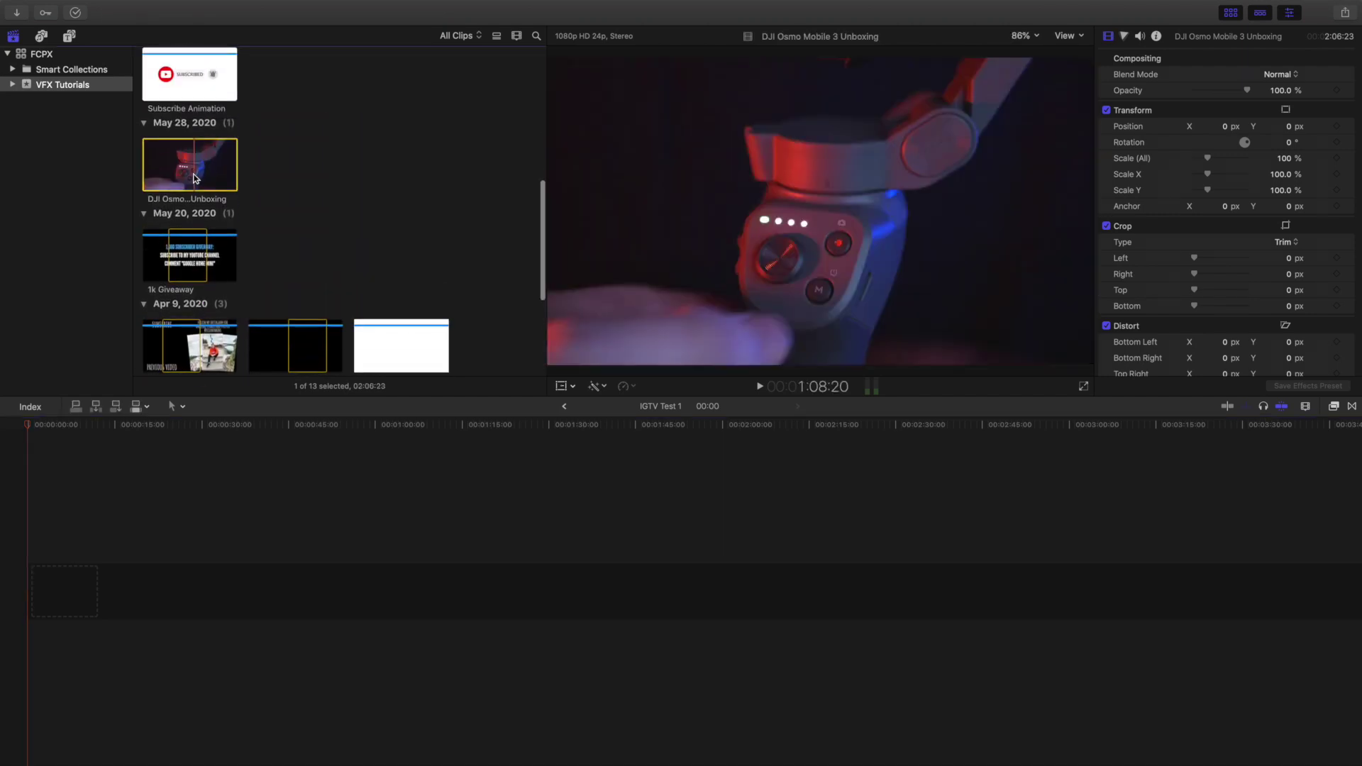
{"action": "key", "text": "e"}
{"action": "key", "text": "Home"}
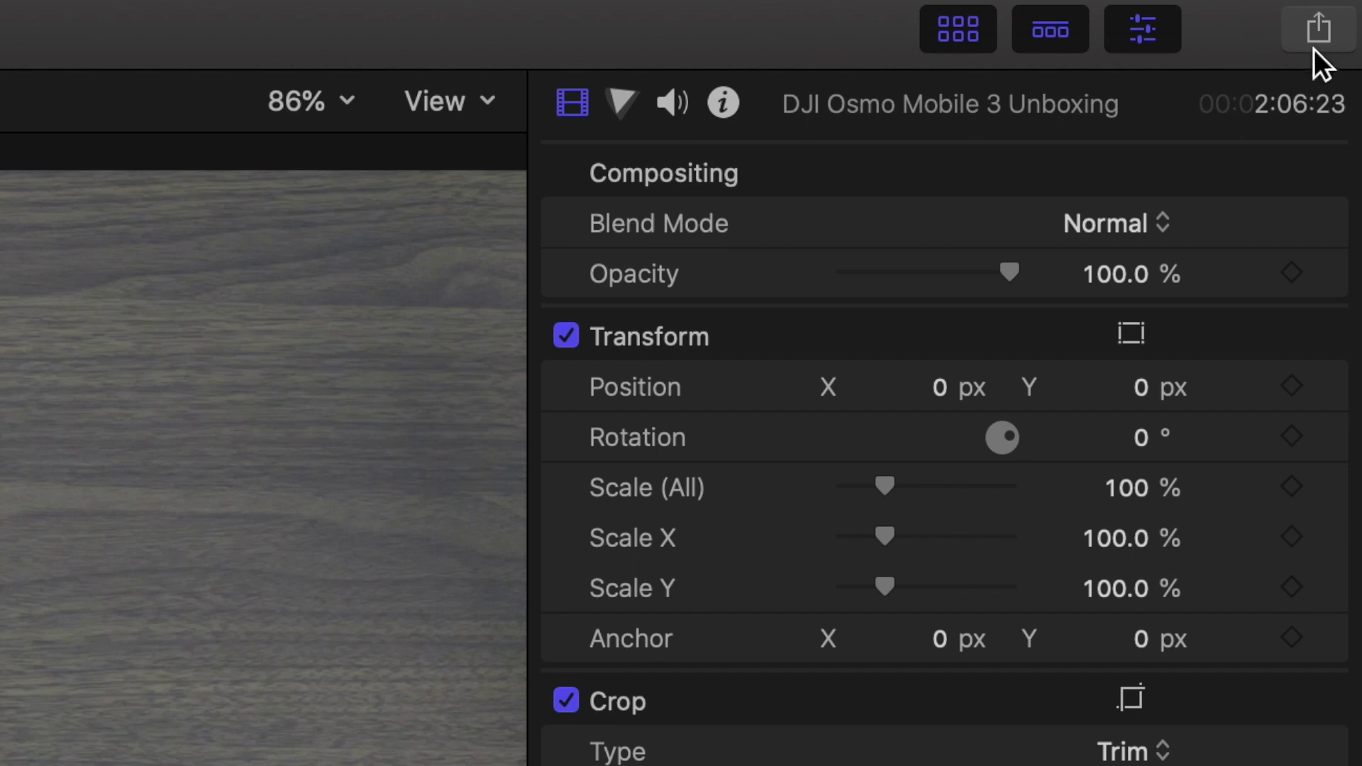
- Review the Export File info and settings for IGTV Test 1, and export the video as IGTV Test 1 to Downloads
{"action": "left_click", "coordinate": [1317, 35]}
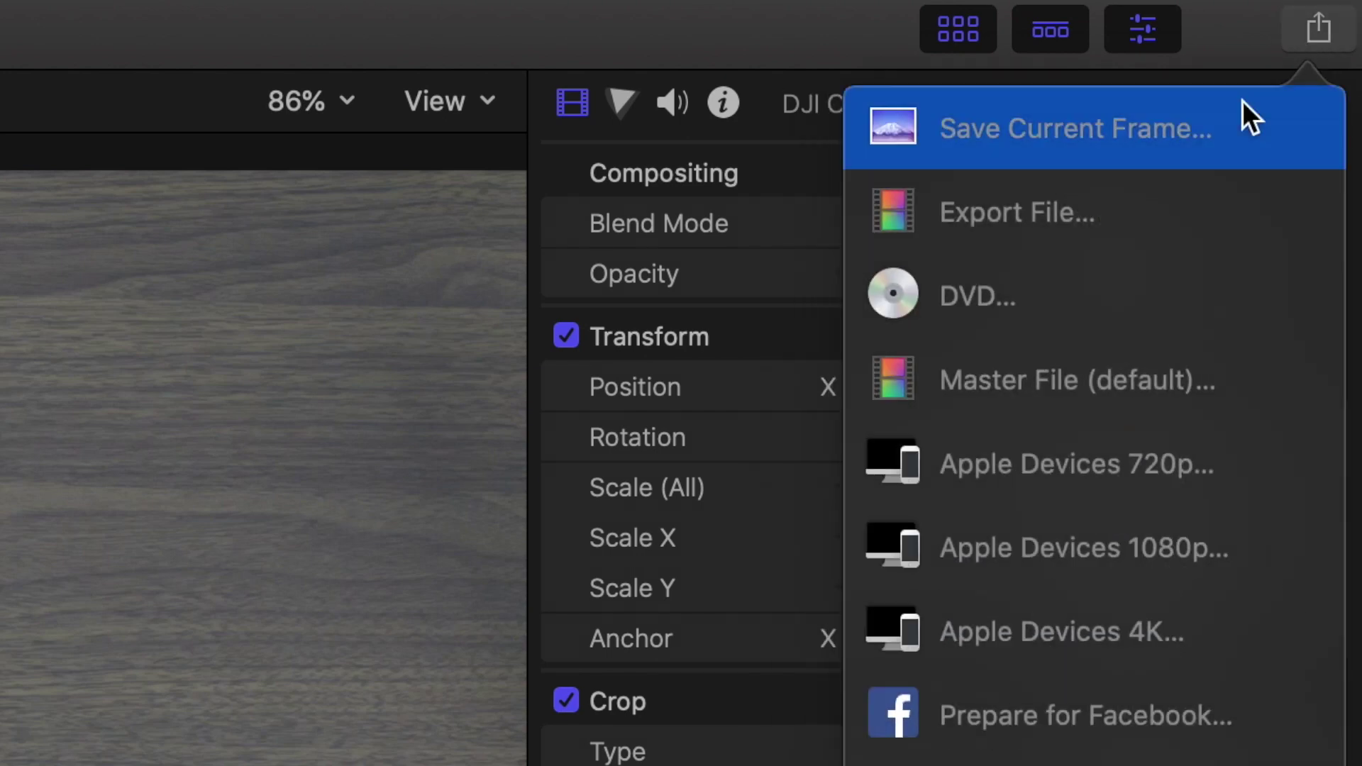
{"action": "left_click", "coordinate": [1082, 202]}
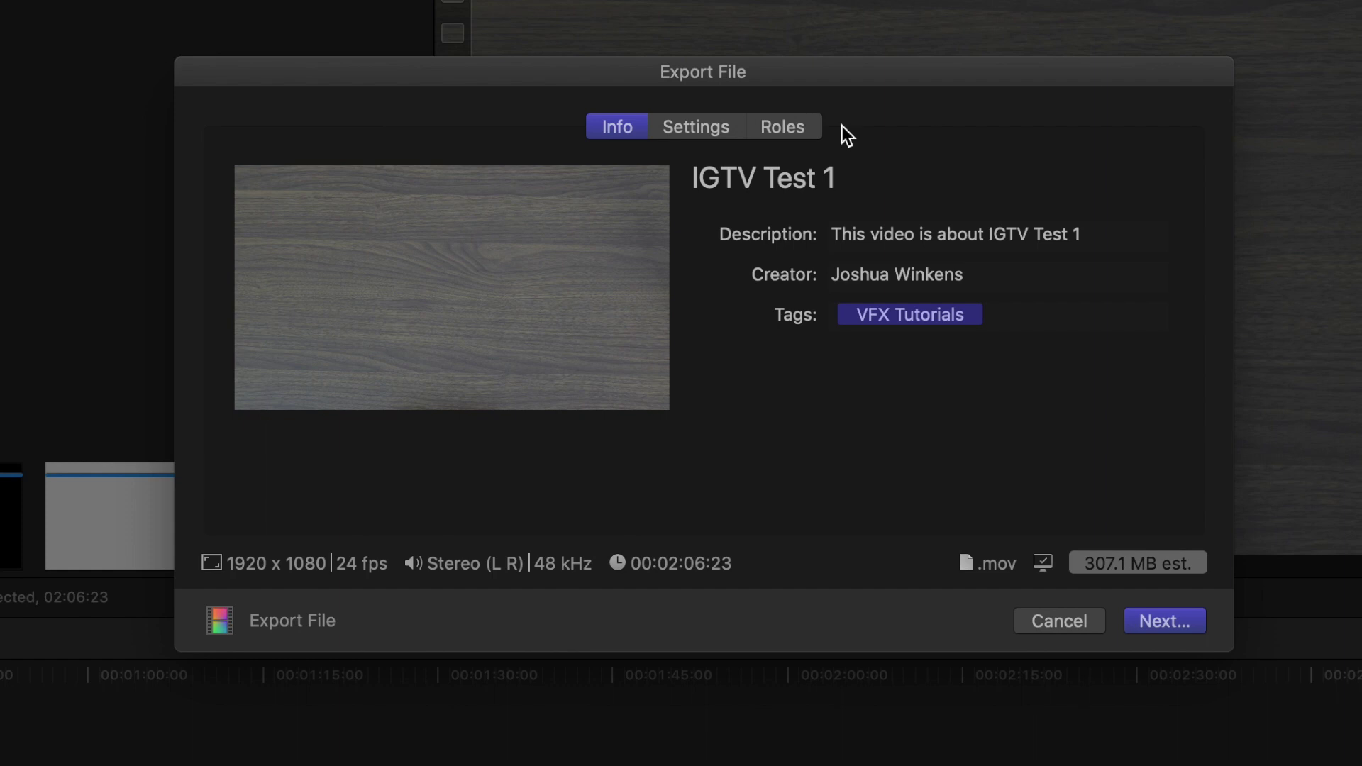
{"action": "left_click", "coordinate": [706, 125]}
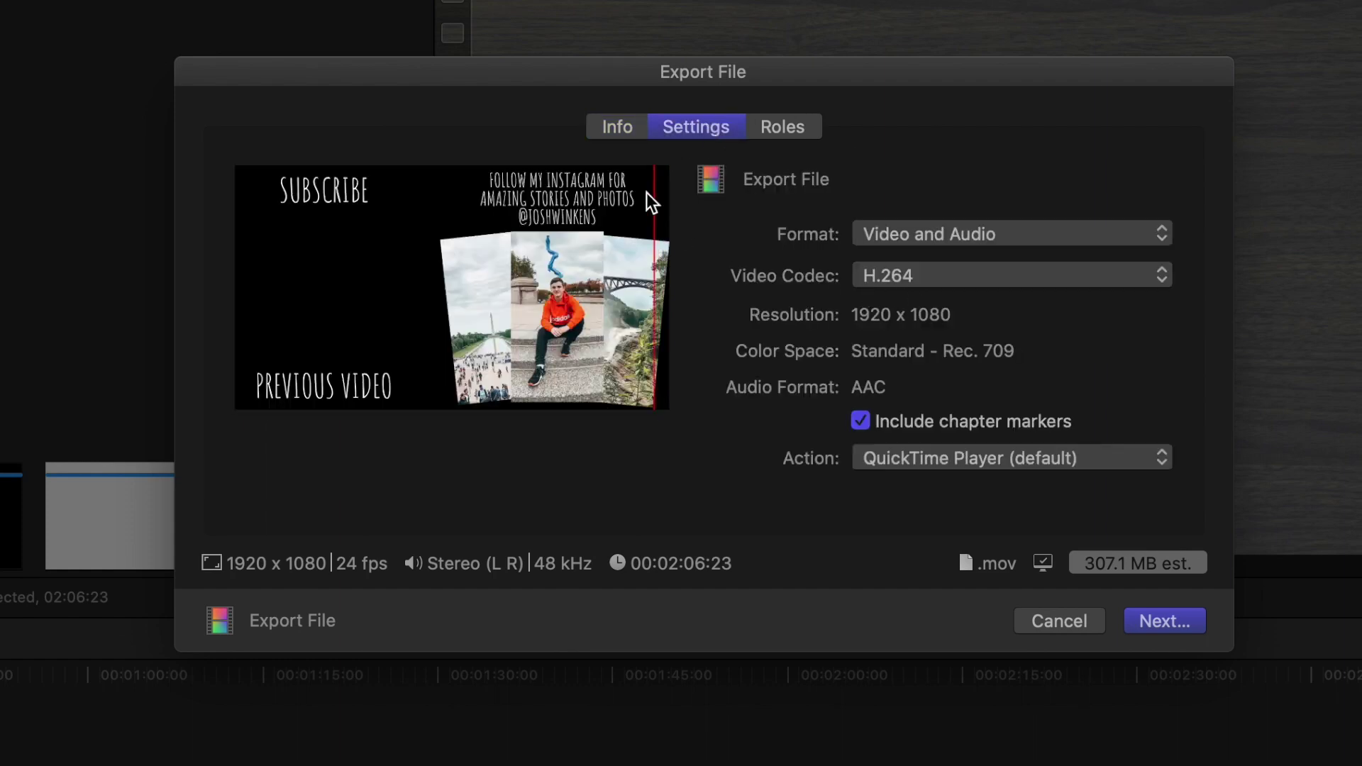
{"action": "left_click", "coordinate": [628, 126]}
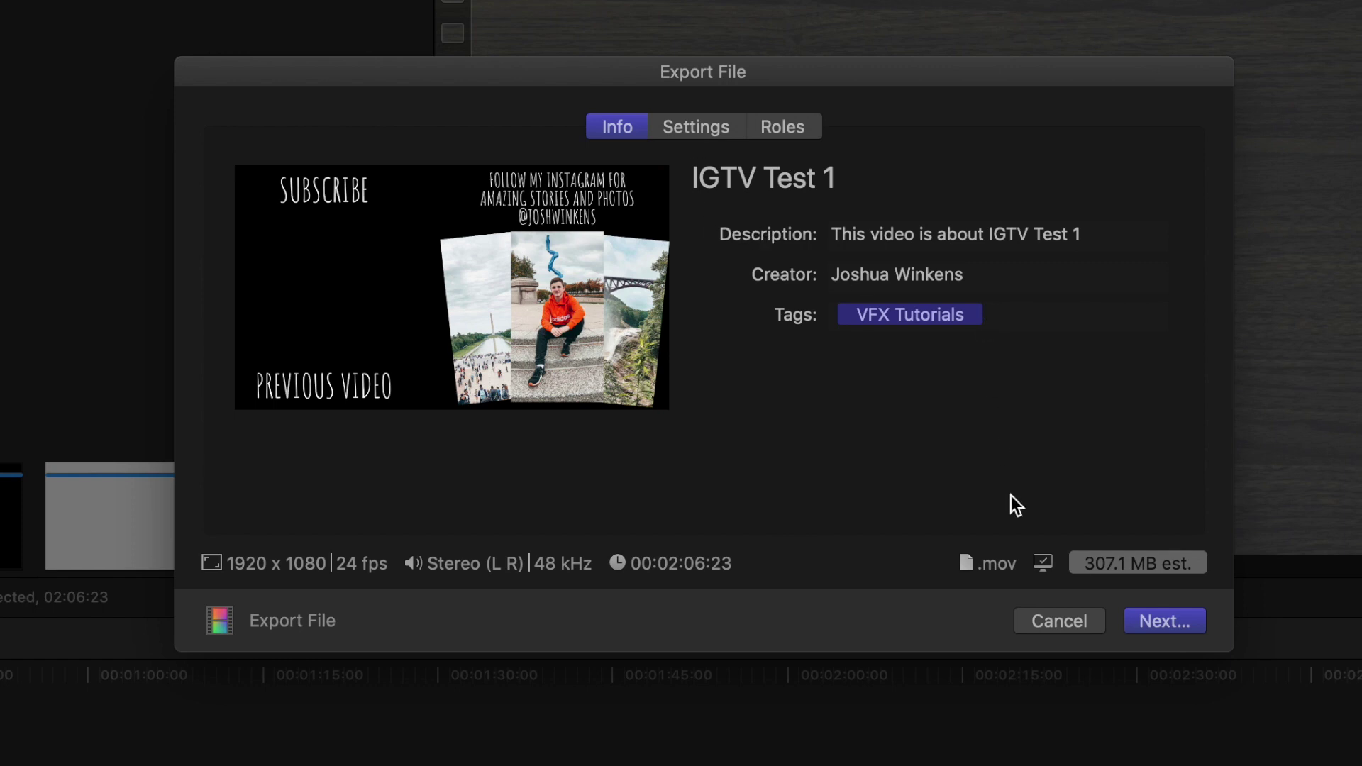
{"action": "left_click", "coordinate": [716, 132]}
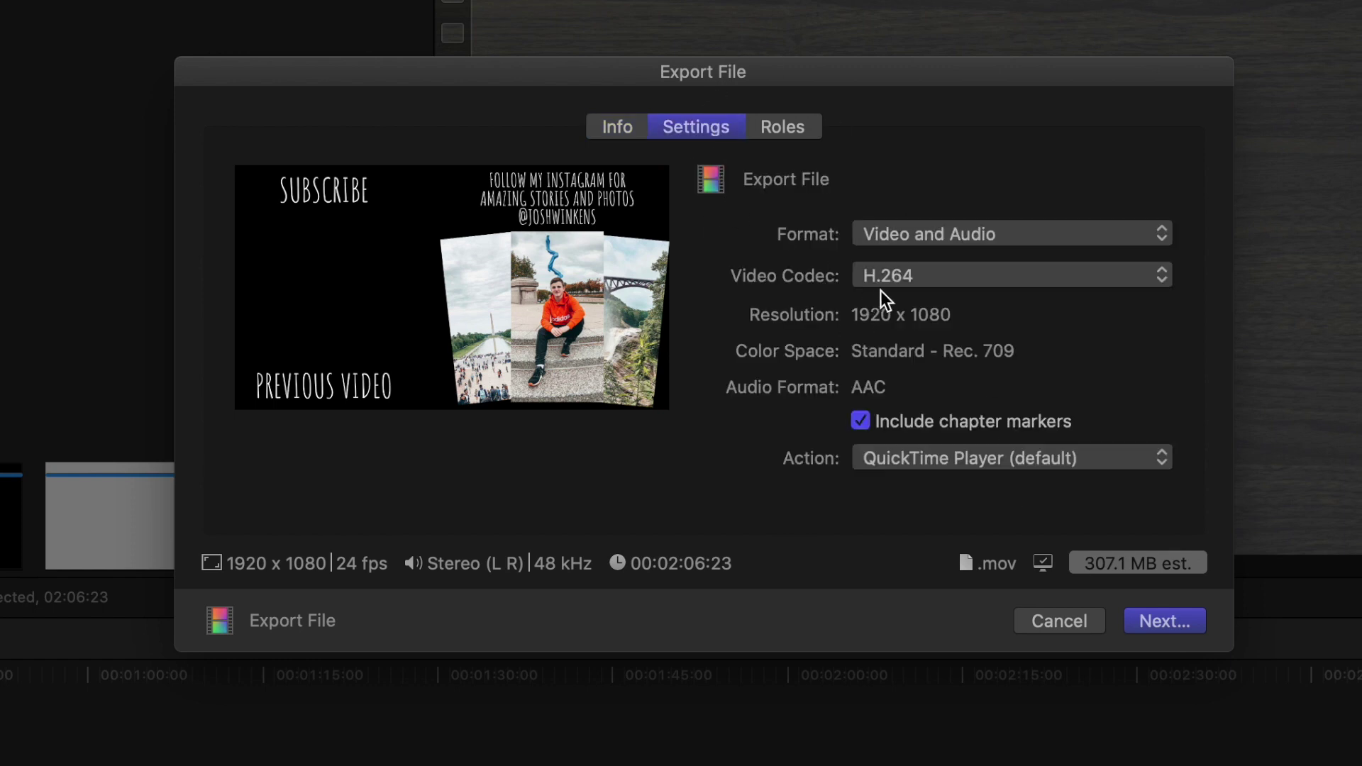
{"action": "left_click", "coordinate": [628, 130]}
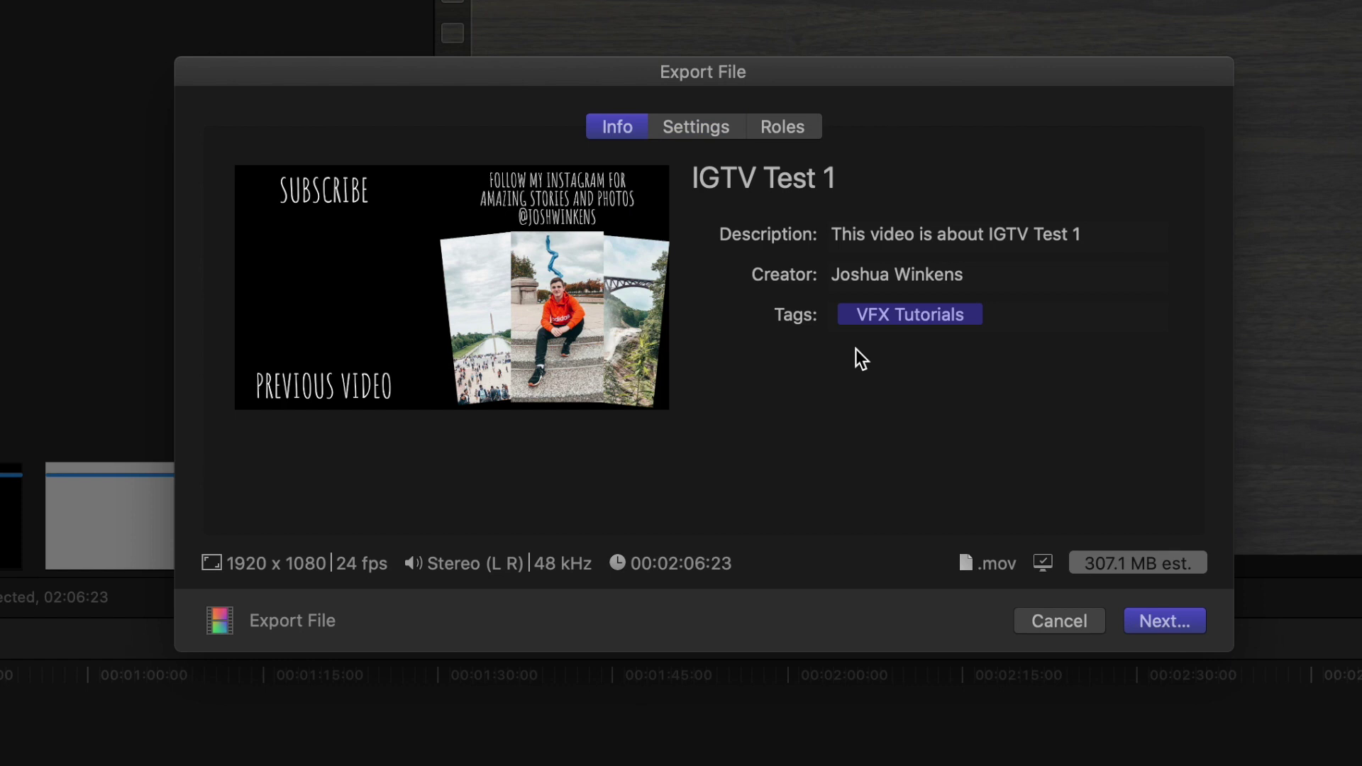
{"action": "left_click", "coordinate": [1142, 622]}
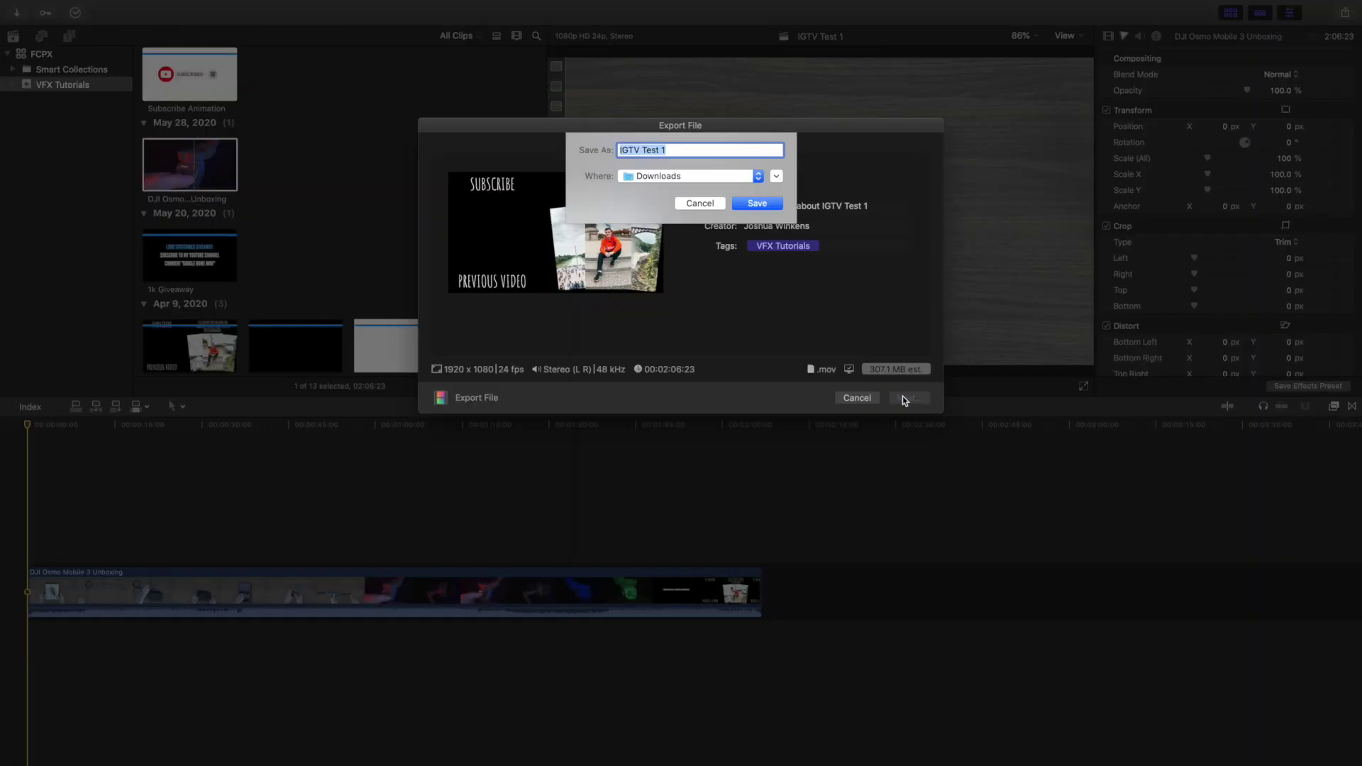
{"action": "left_click", "coordinate": [755, 204]}
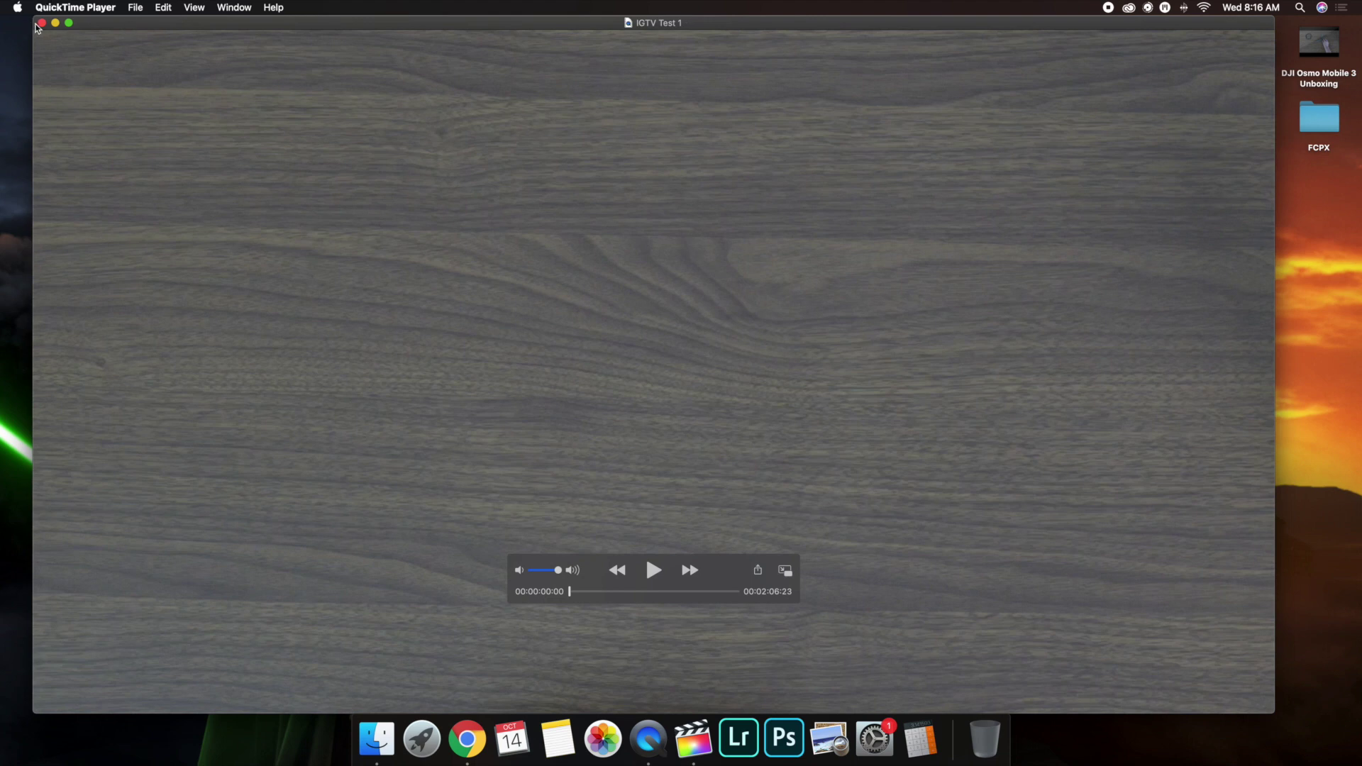
- Close the exported video in QuickTime Player and switch back to Final Cut Pro, showing the event's project list
{"action": "left_click", "coordinate": [42, 22]}
{"action": "left_click", "coordinate": [701, 749]}
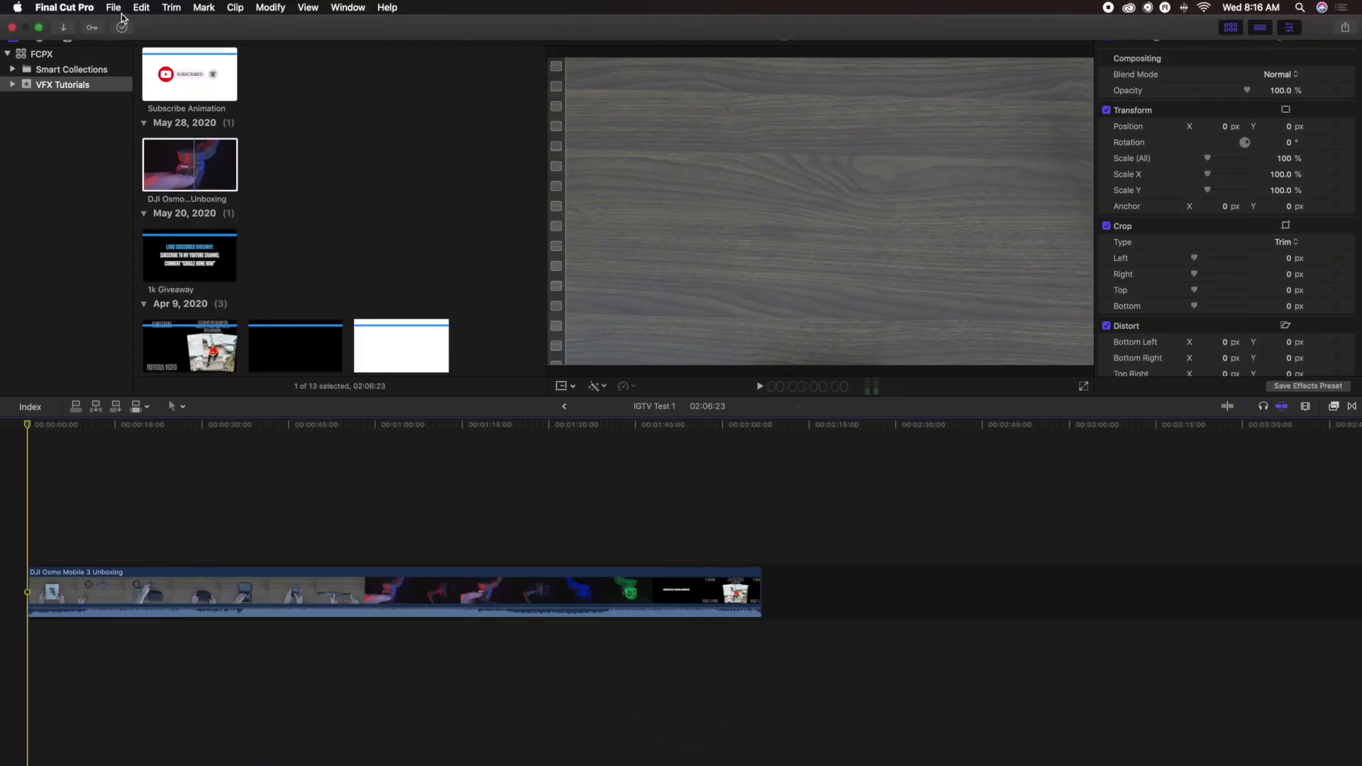
{"action": "scroll", "coordinate": [328, 321], "scroll_direction": "up", "scroll_amount": 10}
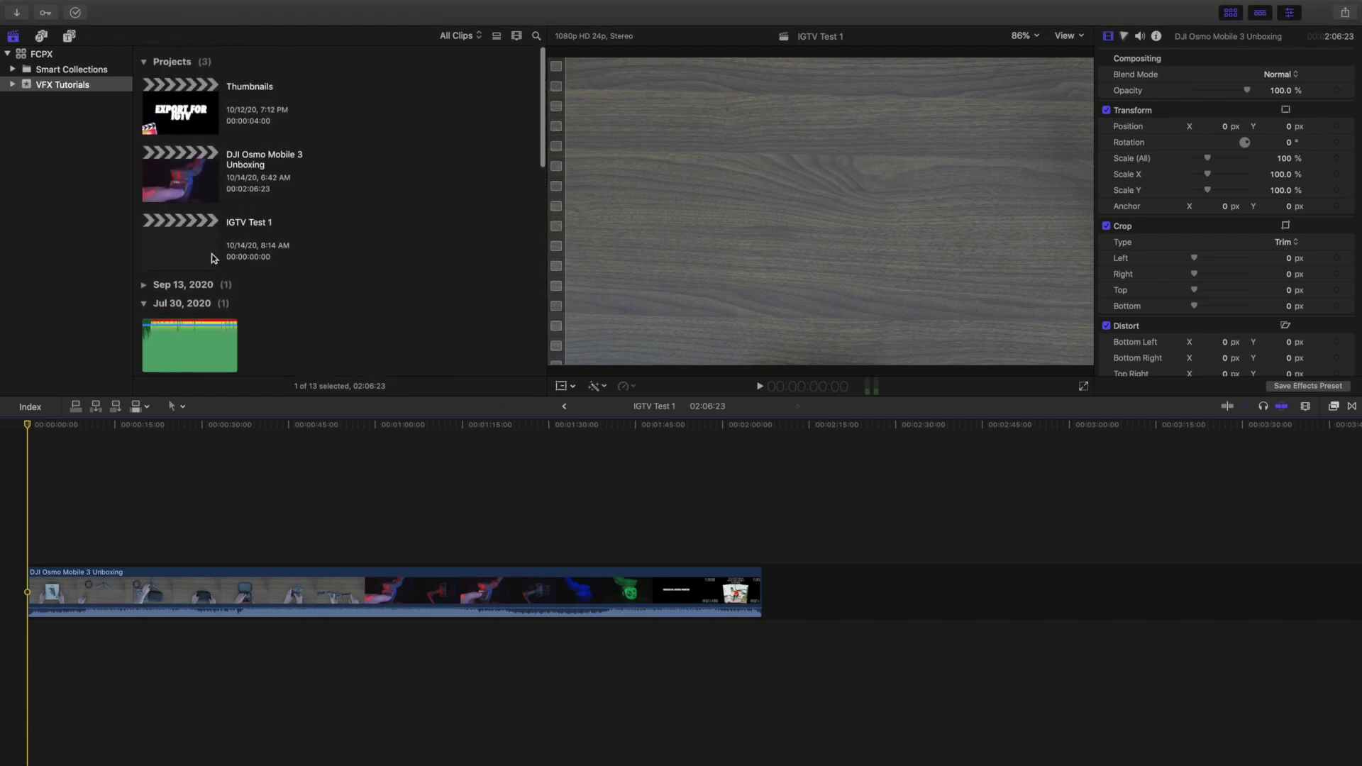
- Start a new project in the VFX Tutorials event and name it IGTV test 2
{"action": "left_click", "coordinate": [186, 237]}
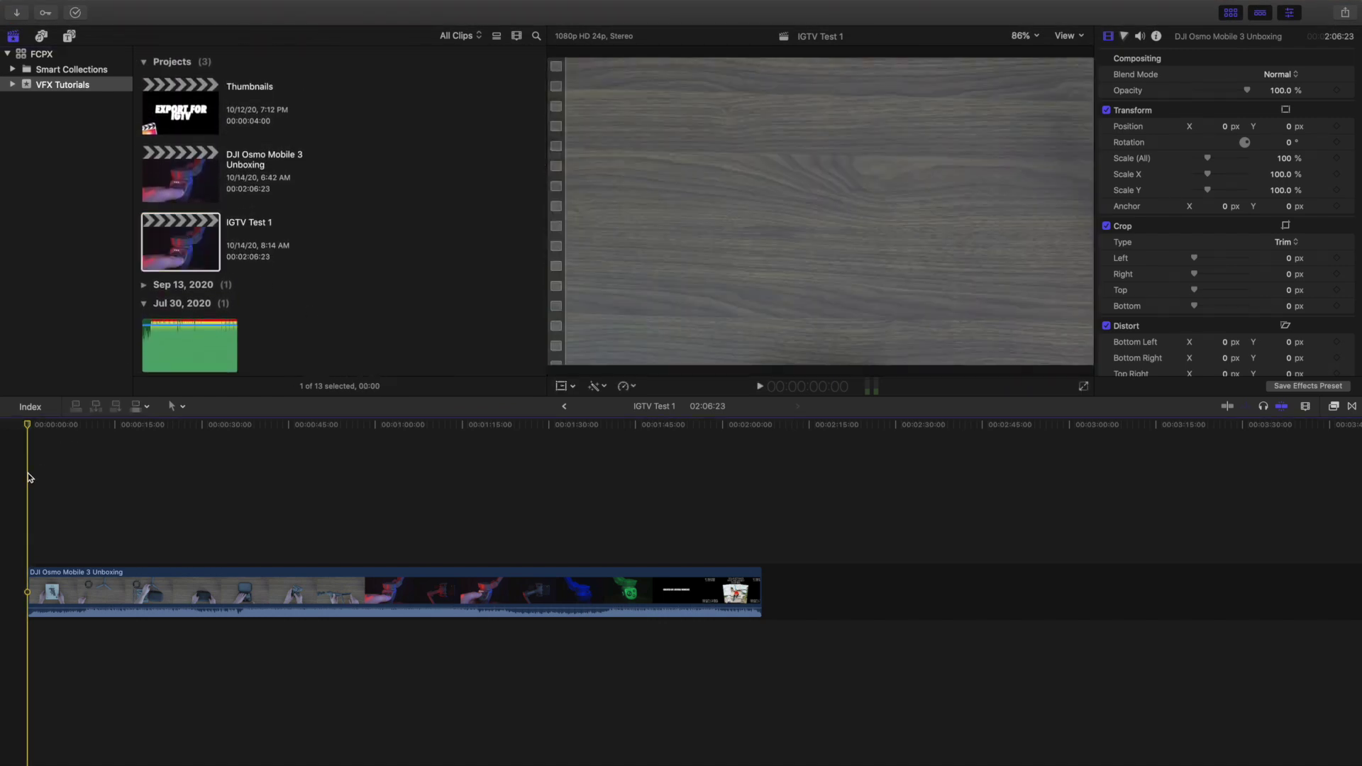
{"action": "left_click", "coordinate": [106, 8]}
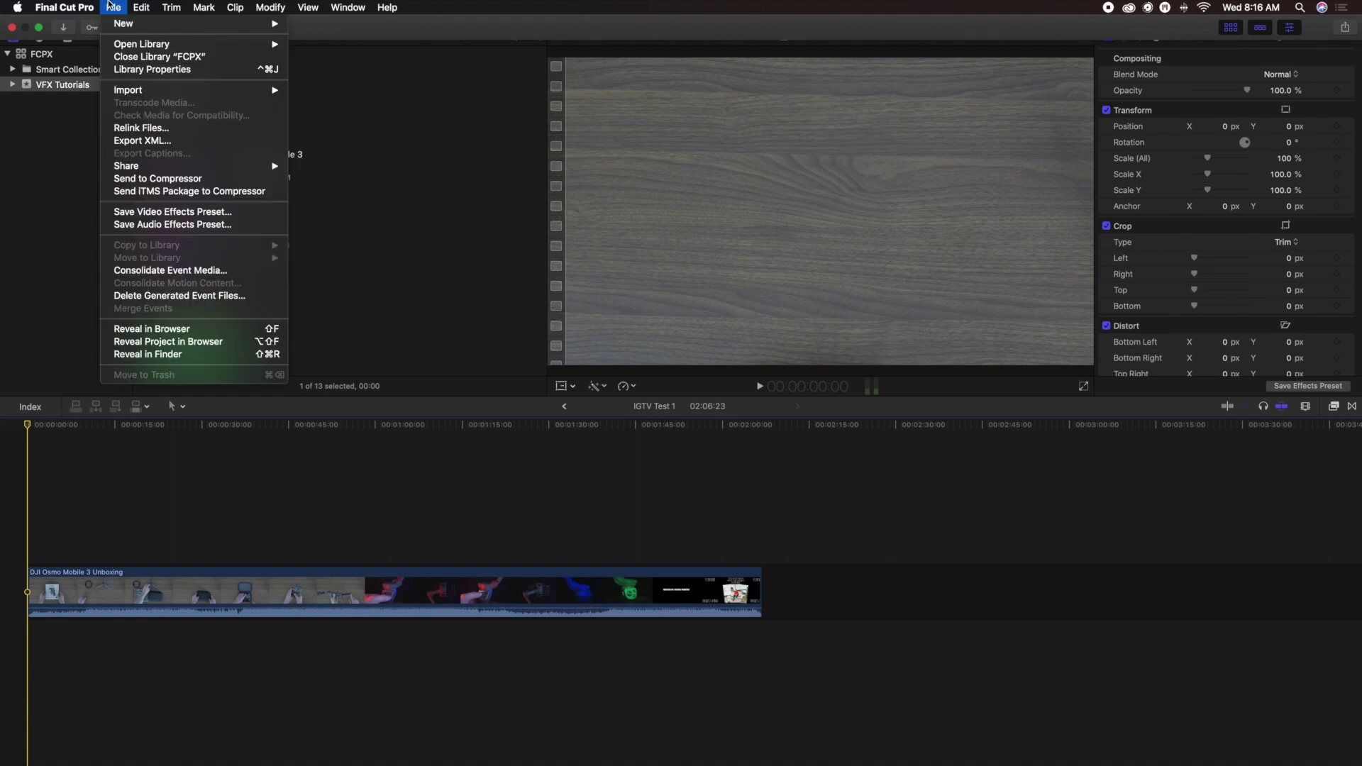
{"action": "mouse_move", "coordinate": [142, 25]}
{"action": "left_click", "coordinate": [312, 27]}
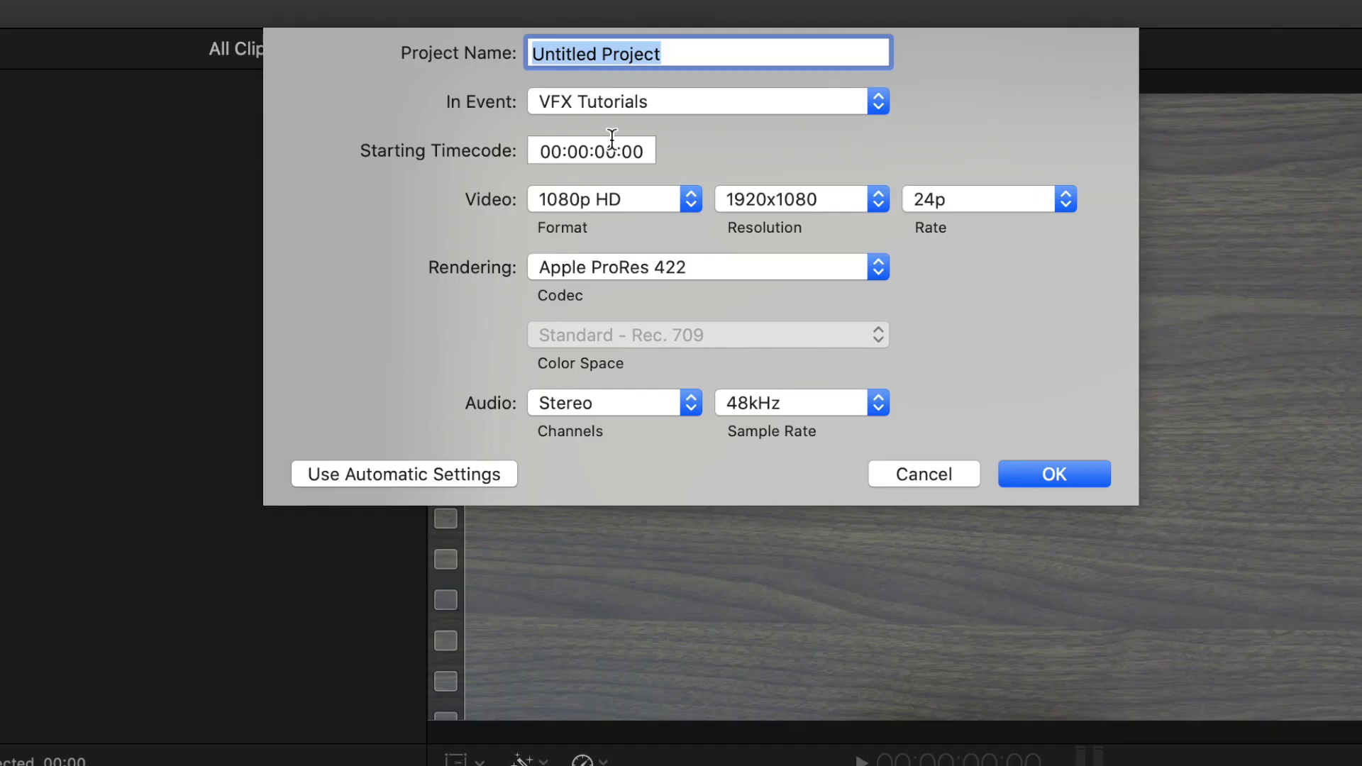
{"action": "key", "text": "BackSpace"}
{"action": "type", "text": "IGTV test 2"}
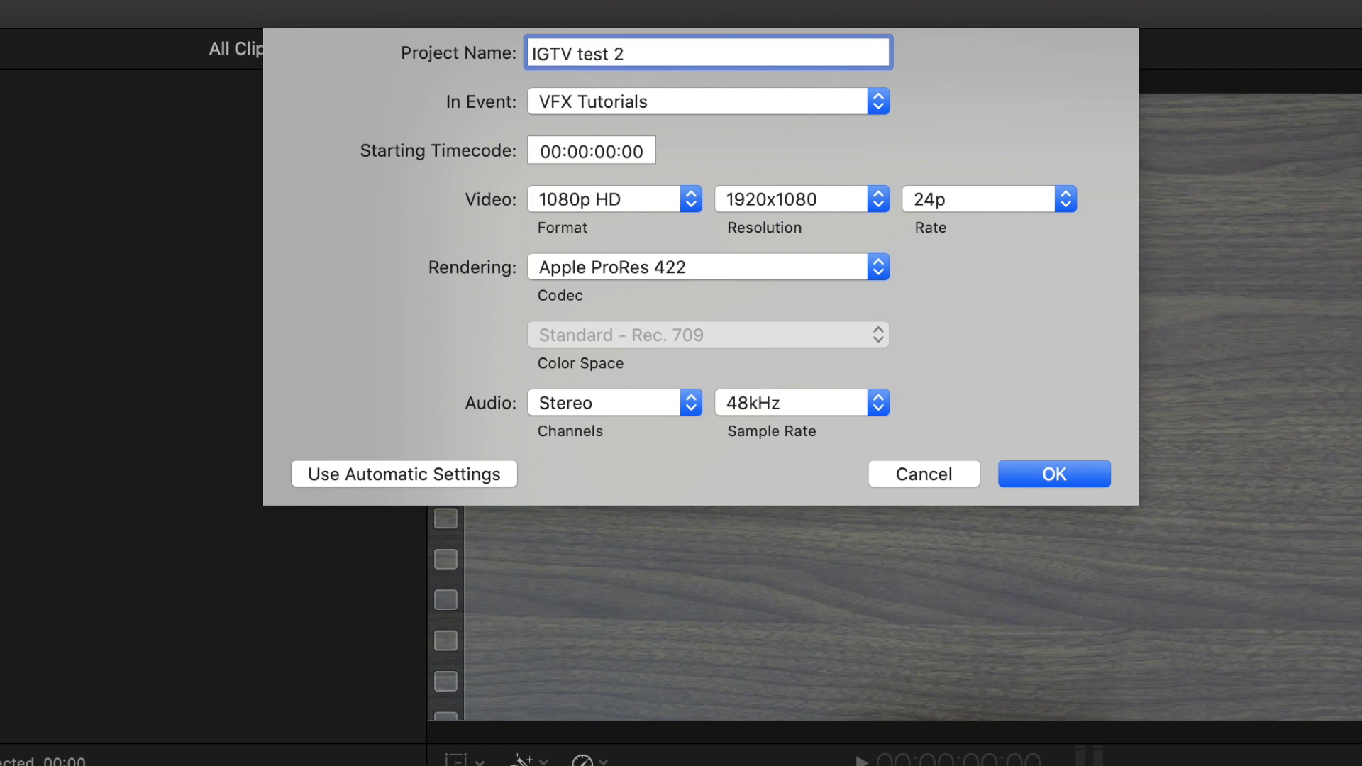
- Set the project's video format to Custom with a 1080 x 1920 resolution and 24p rate, and create the project
{"action": "left_click", "coordinate": [643, 204]}
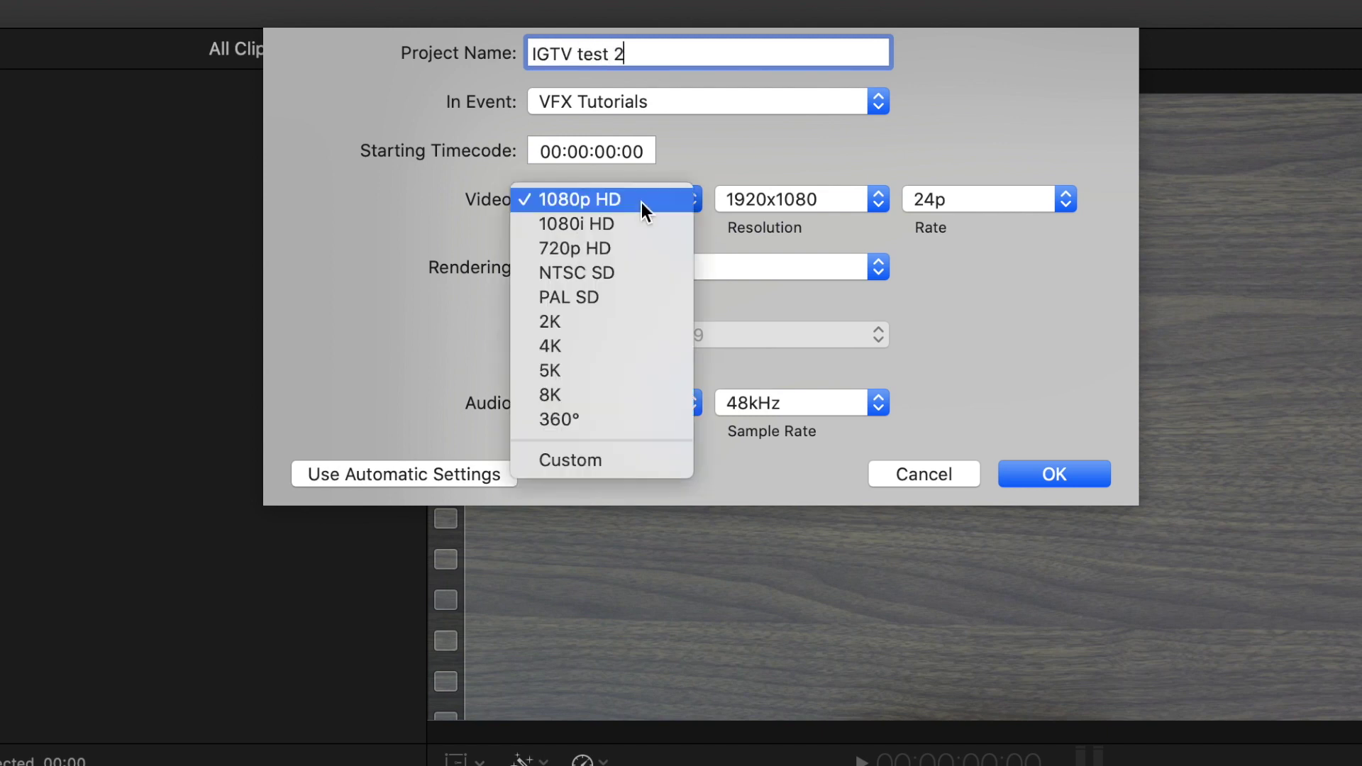
{"action": "left_click", "coordinate": [658, 460]}
{"action": "double_click", "coordinate": [737, 201]}
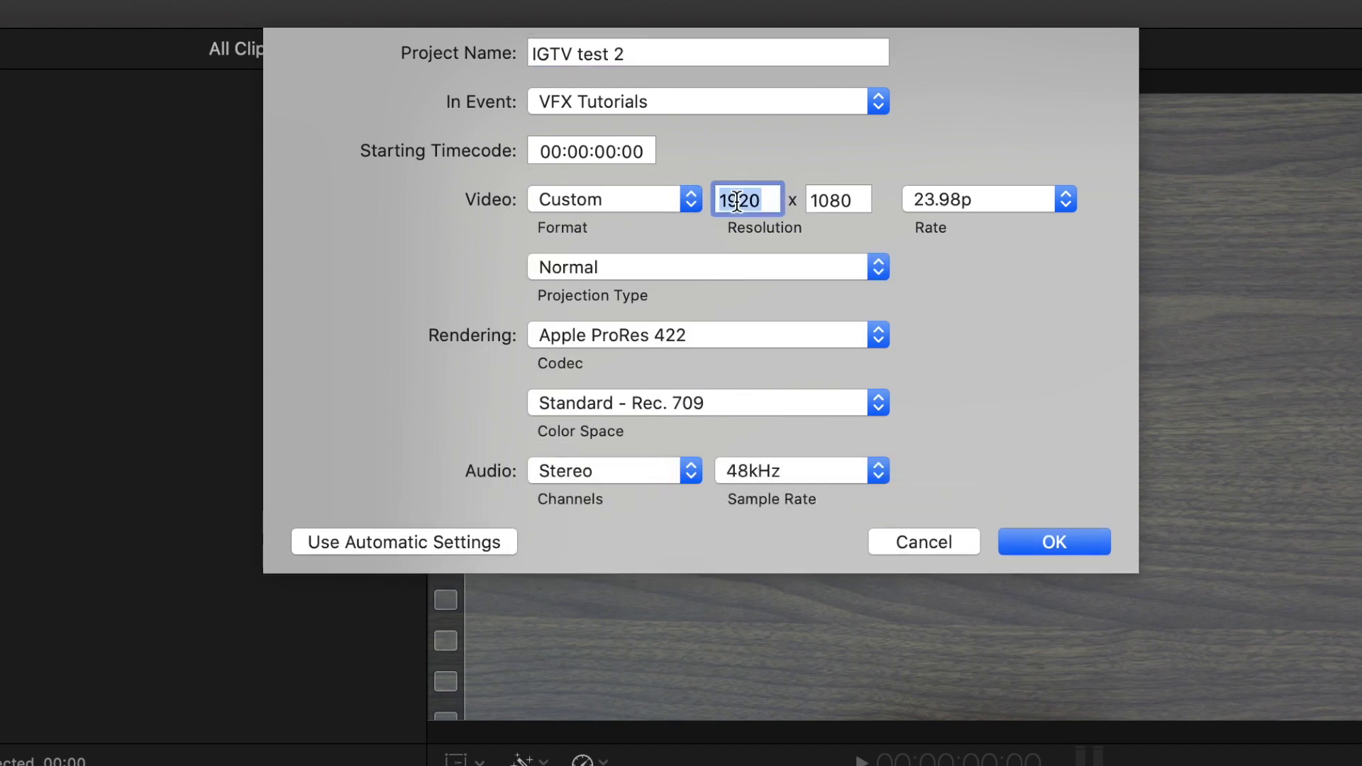
{"action": "type", "text": "1080"}
{"action": "double_click", "coordinate": [867, 198]}
{"action": "type", "text": "1"}
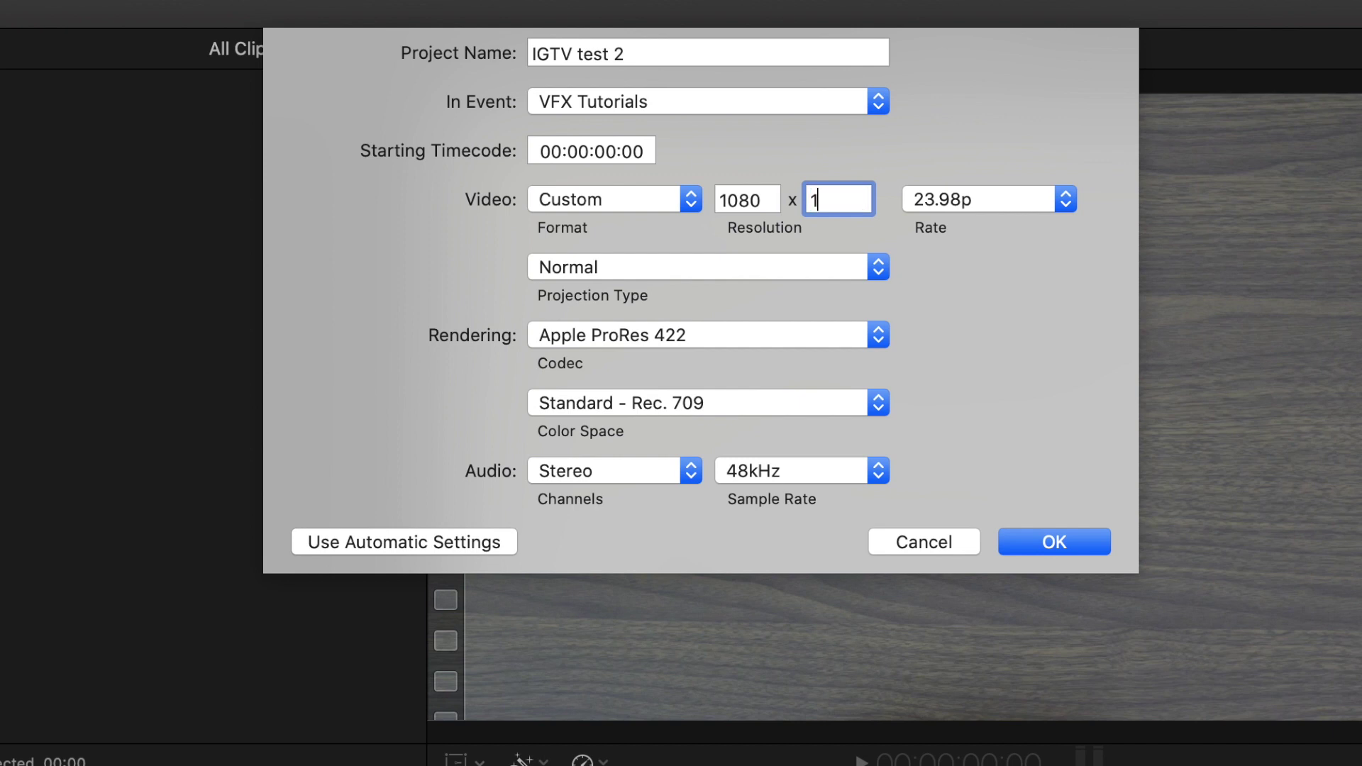
{"action": "type", "text": "920"}
{"action": "left_click", "coordinate": [953, 198]}
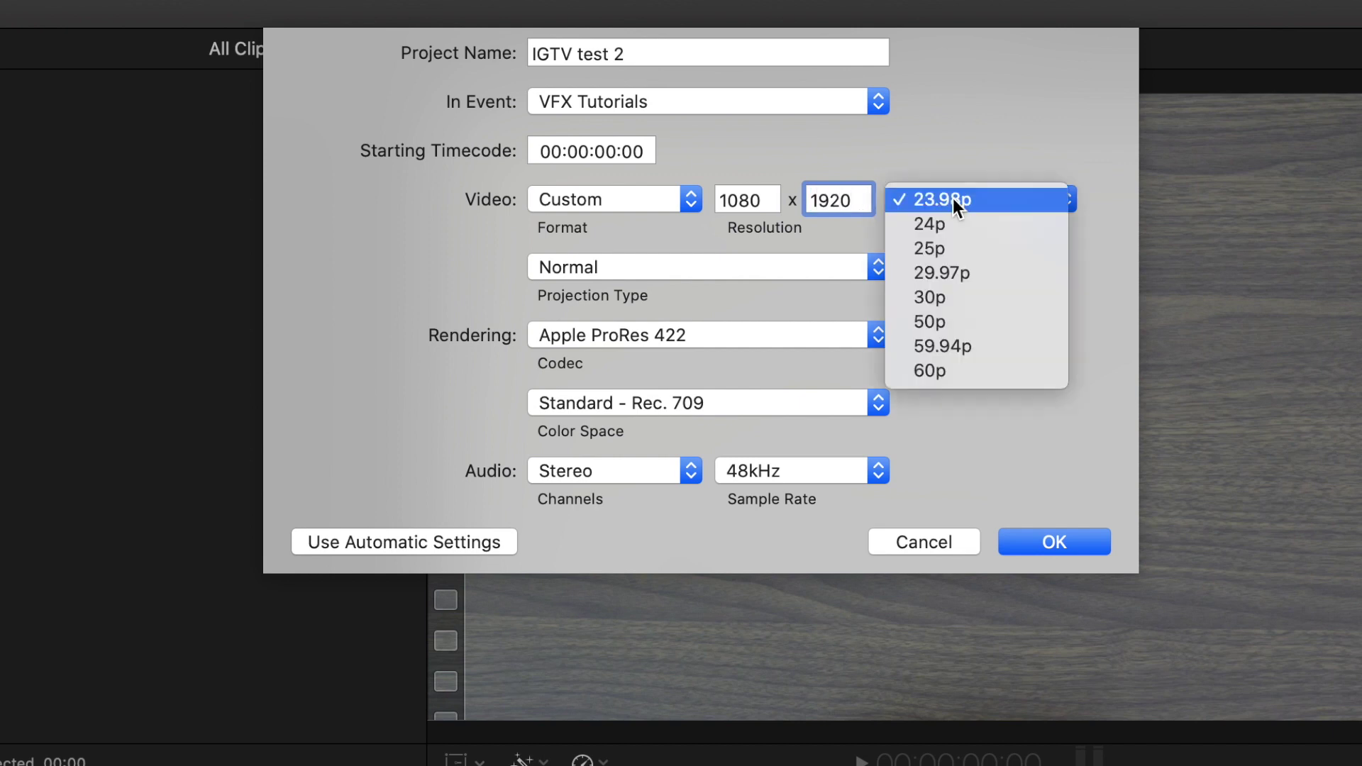
{"action": "left_click", "coordinate": [929, 225]}
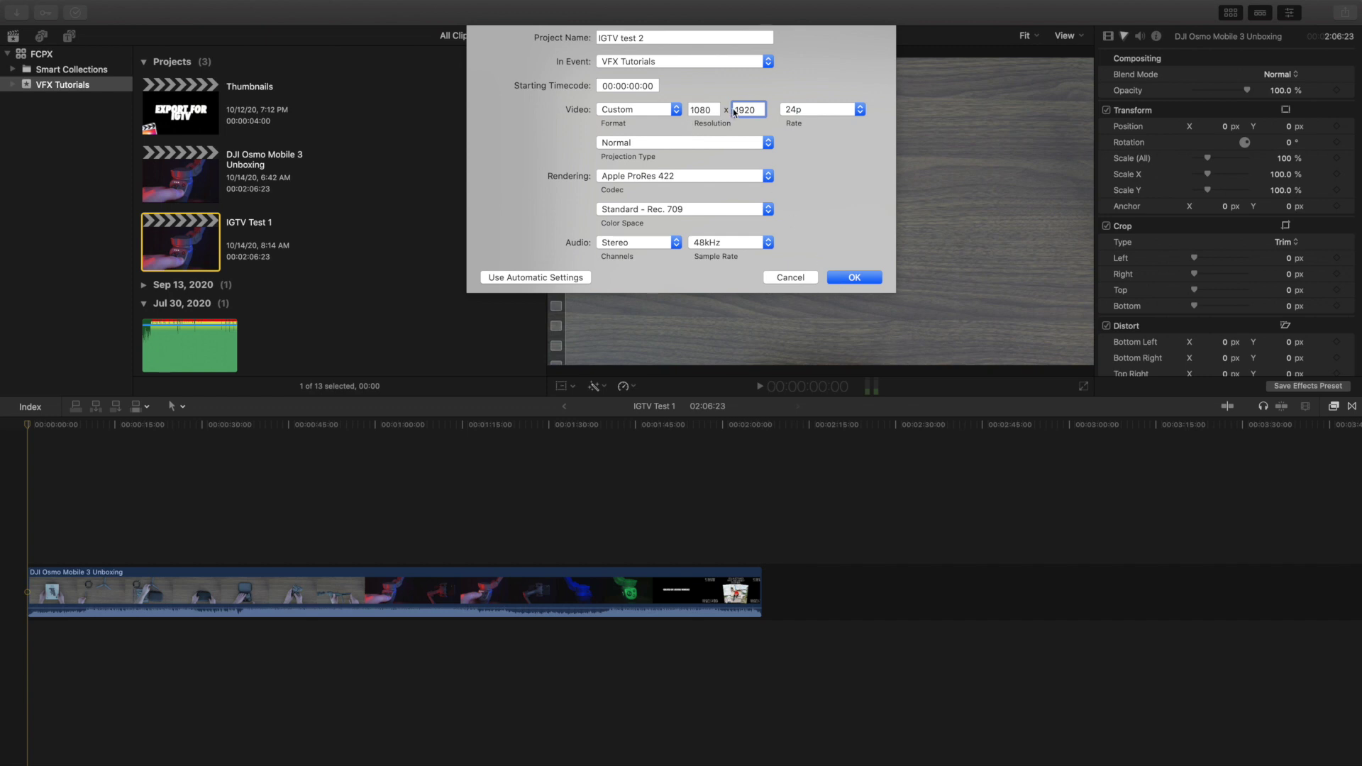
{"action": "left_click", "coordinate": [857, 278]}
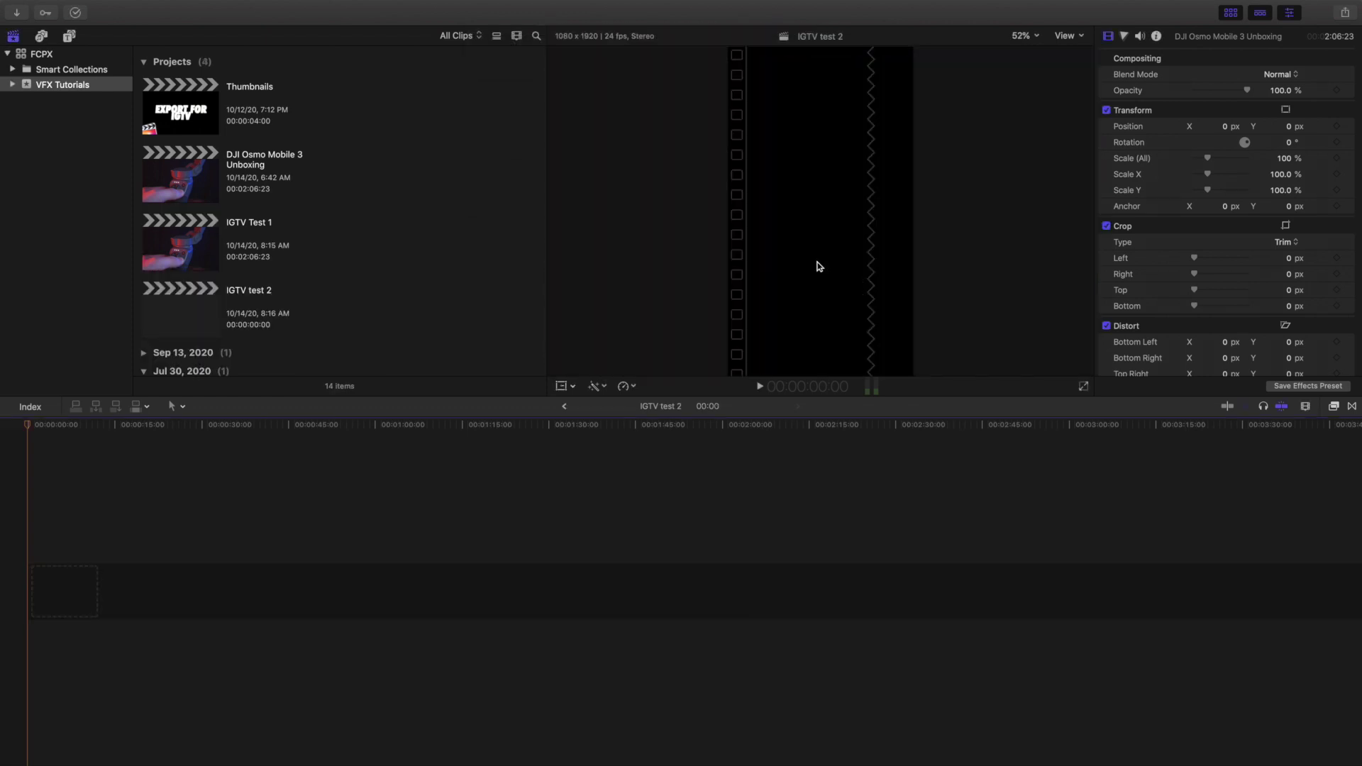
- Add the DJI Osmo Mobile 3 Unboxing clip from the event to the beginning of the IGTV test 2 timeline
{"action": "left_click", "coordinate": [210, 302]}
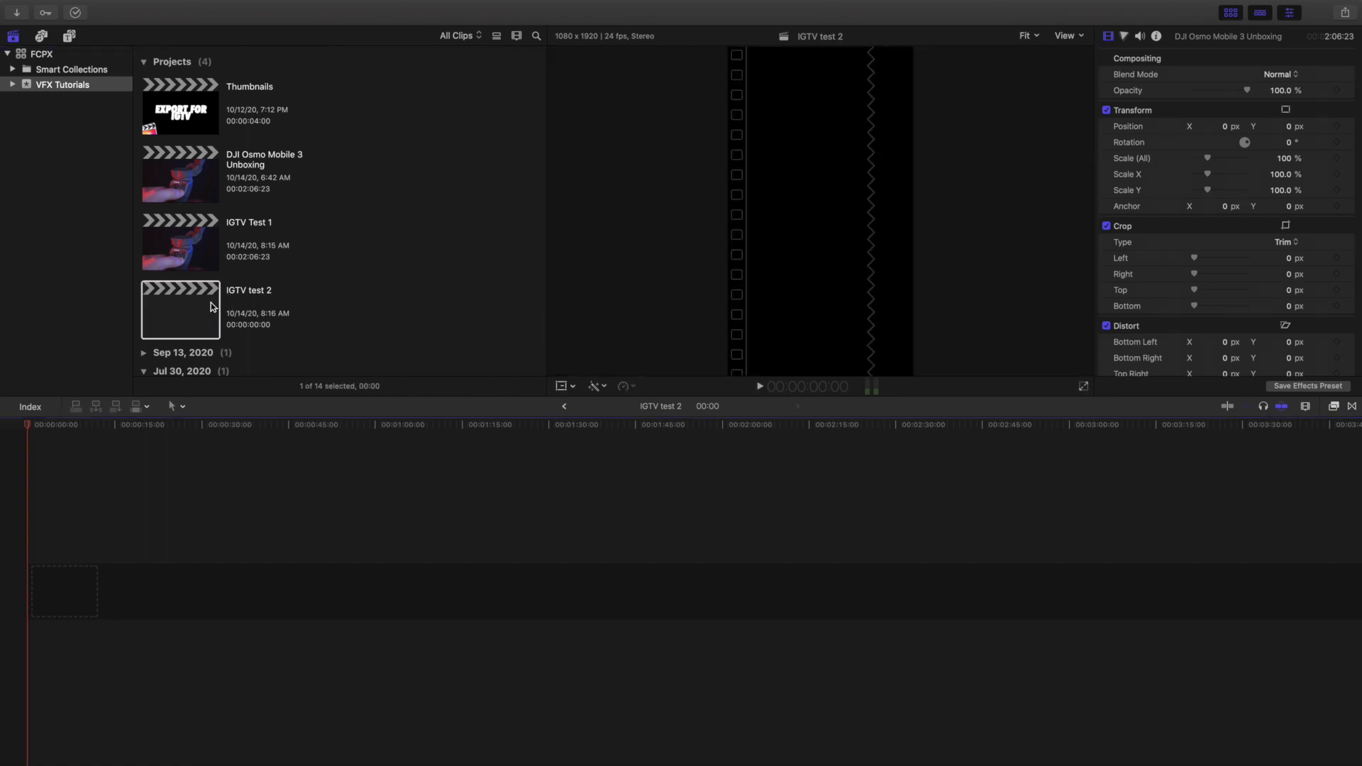
{"action": "left_click", "coordinate": [19, 512]}
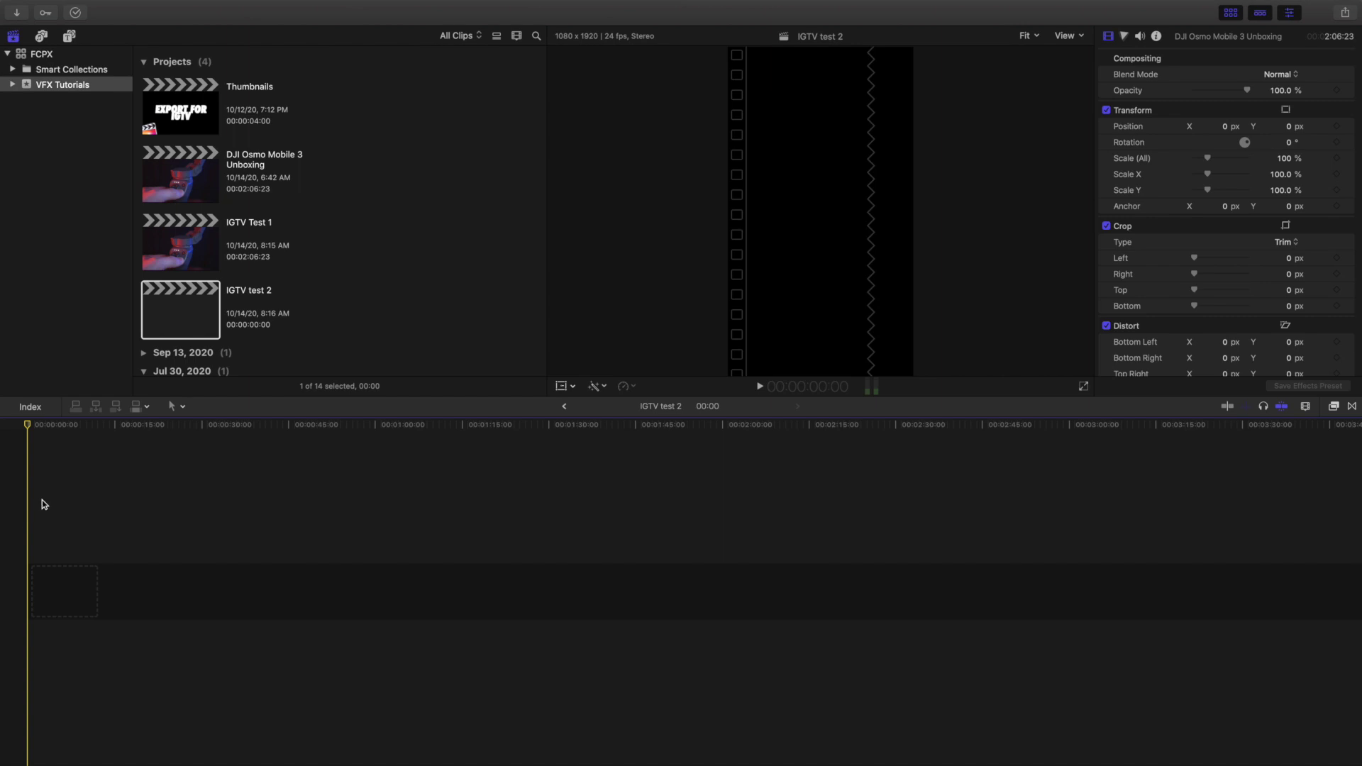
{"action": "scroll", "coordinate": [176, 288], "scroll_direction": "down", "scroll_amount": 5}
{"action": "scroll", "coordinate": [176, 288], "scroll_direction": "down", "scroll_amount": 5}
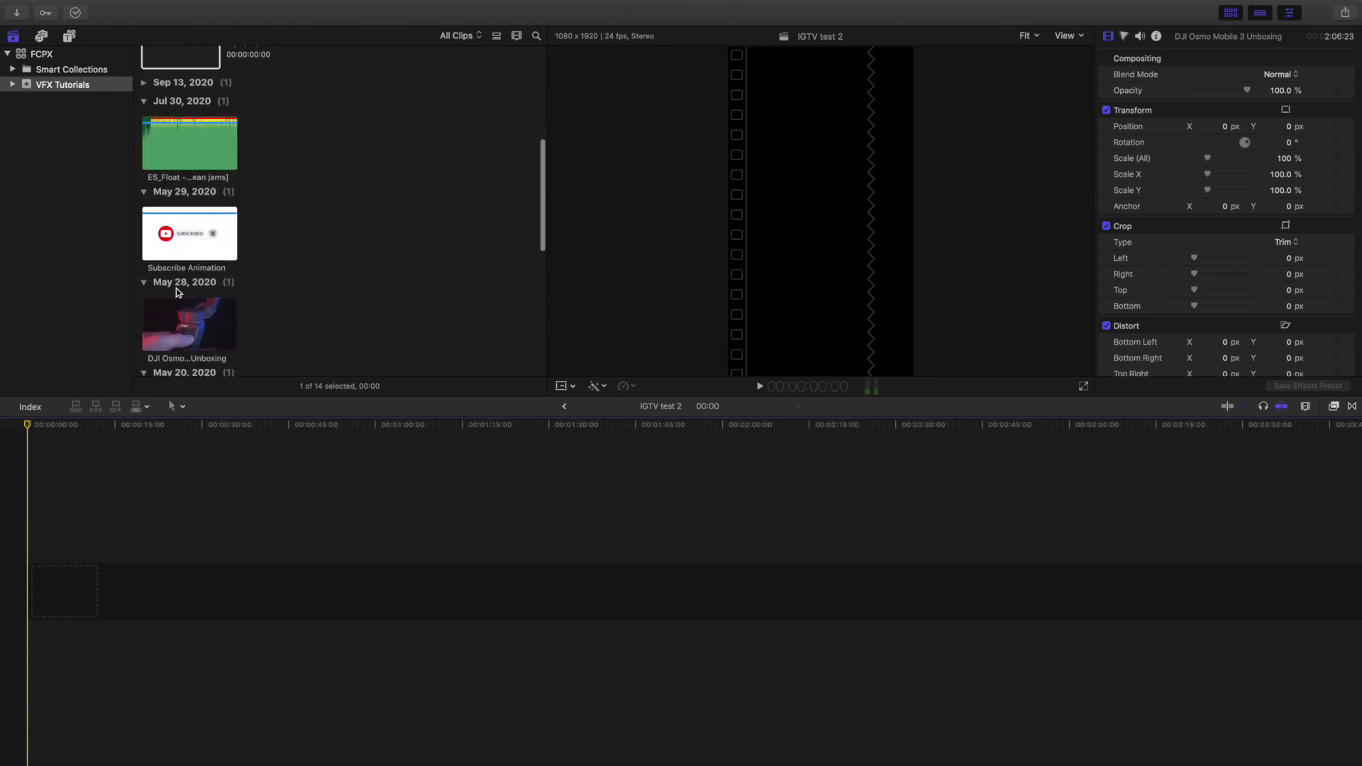
{"action": "left_click", "coordinate": [179, 282]}
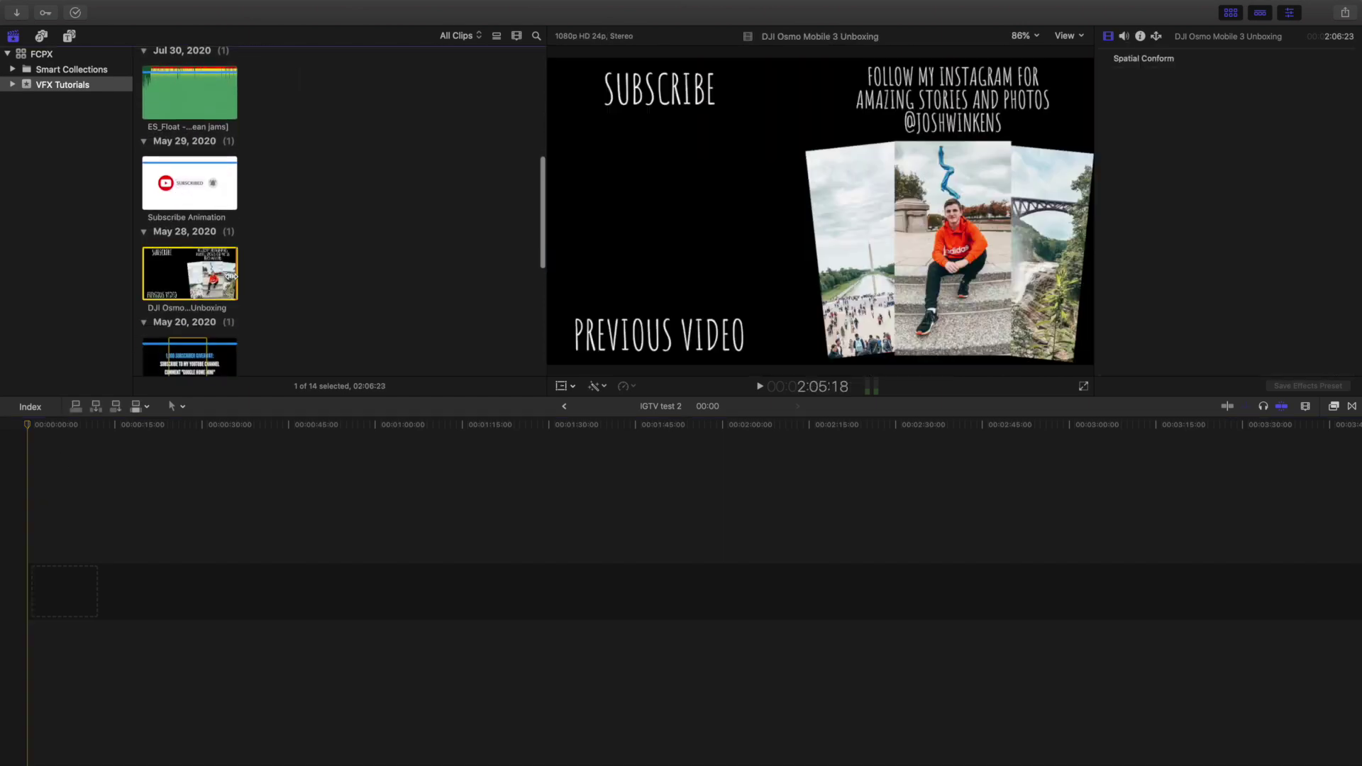
{"action": "left_click_drag", "start_coordinate": [151, 285], "coordinate": [39, 586]}
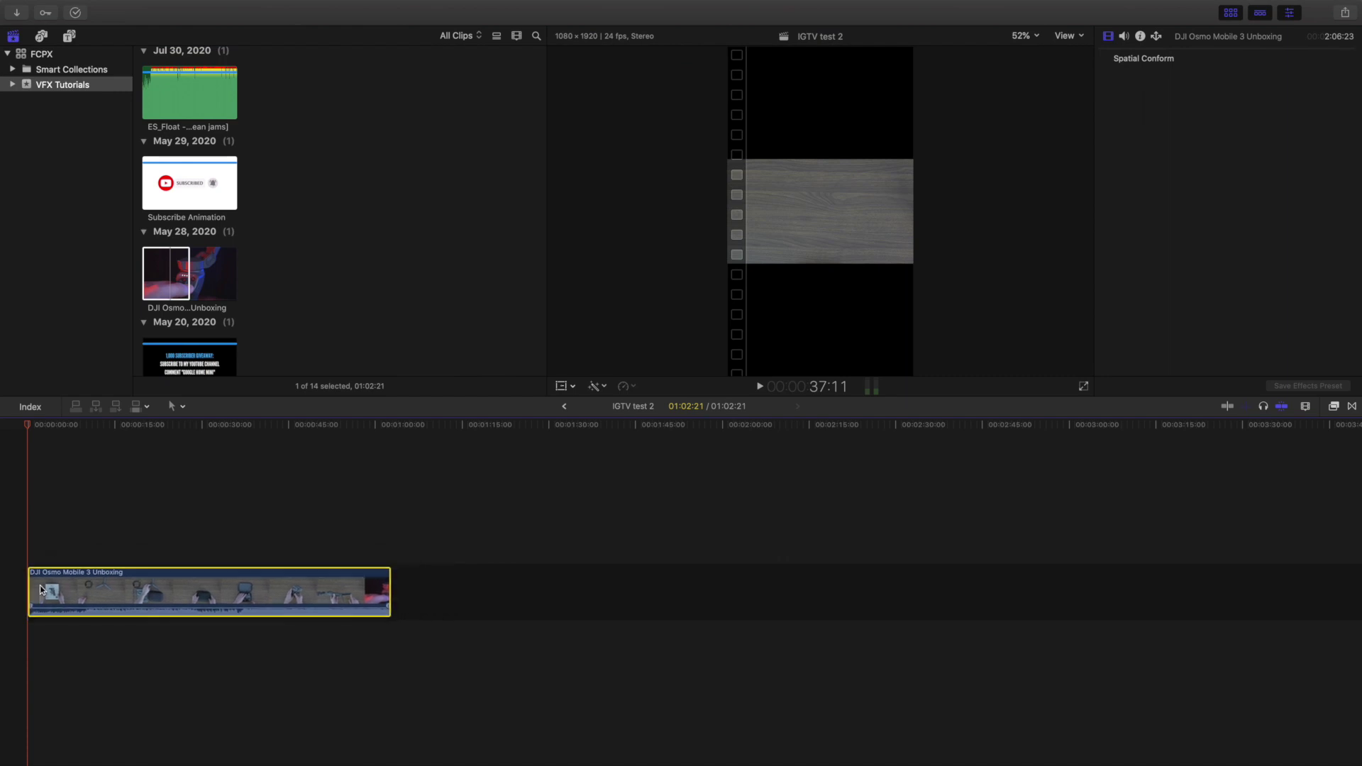
{"action": "key", "text": "super+4"}
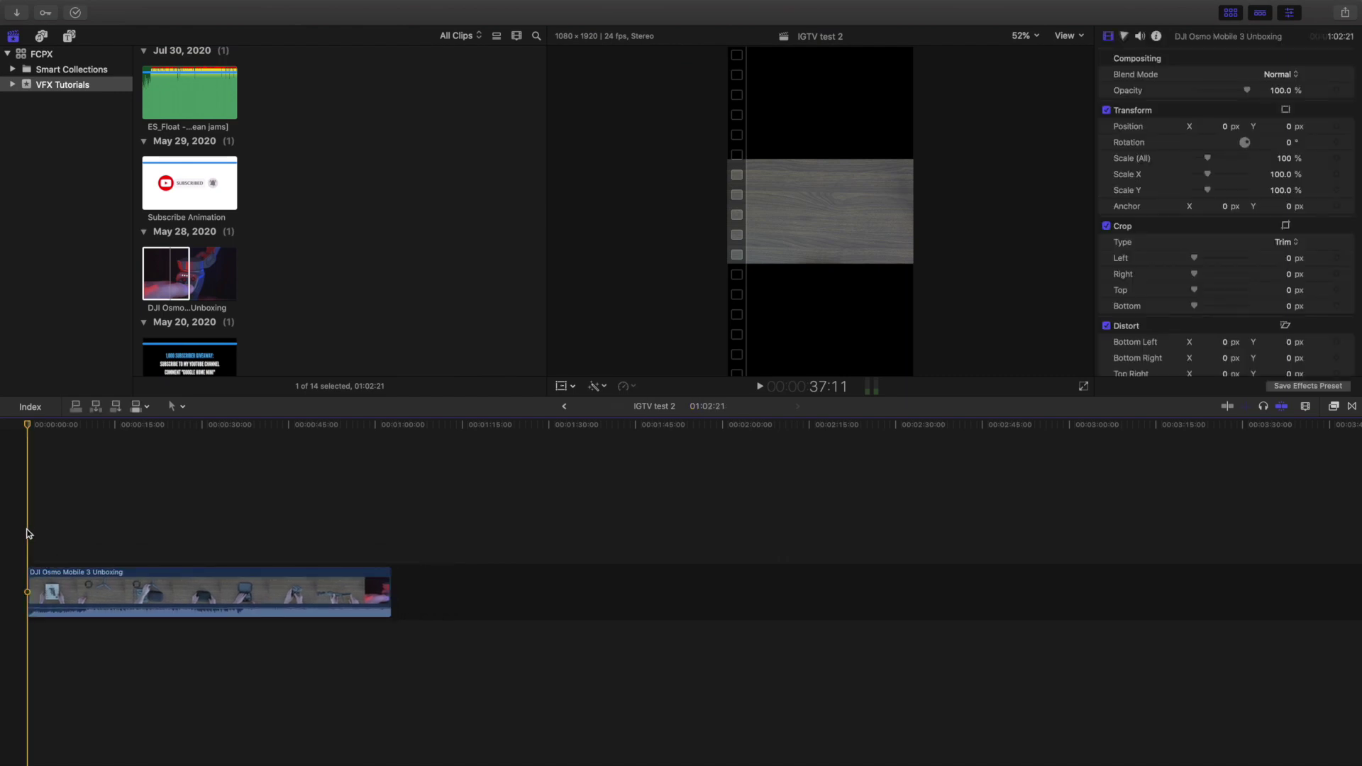
- Extend the end of the timeline clip to a duration of about 01:04:23 and keep the clip selected
{"action": "left_click", "coordinate": [108, 582]}
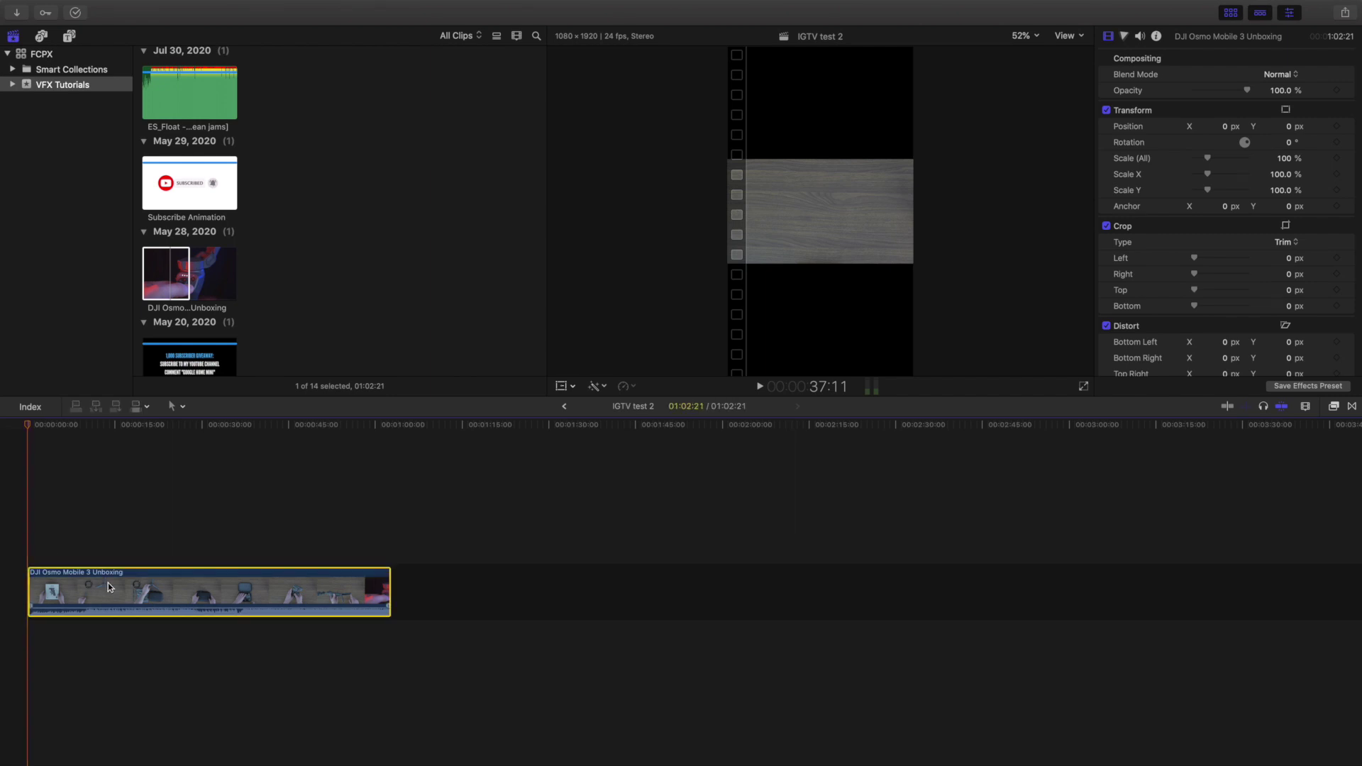
{"action": "left_click_drag", "start_coordinate": [389, 592], "coordinate": [400, 593]}
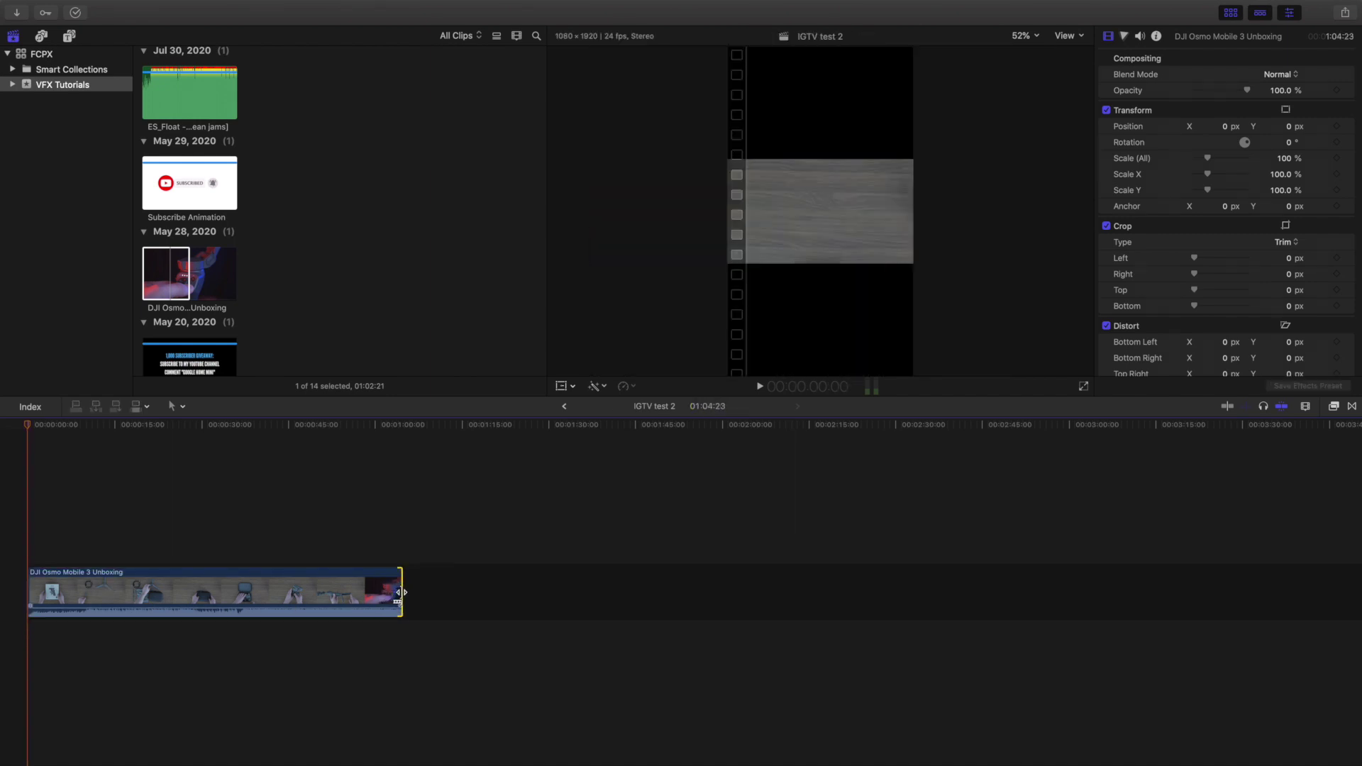
{"action": "left_click", "coordinate": [353, 599]}
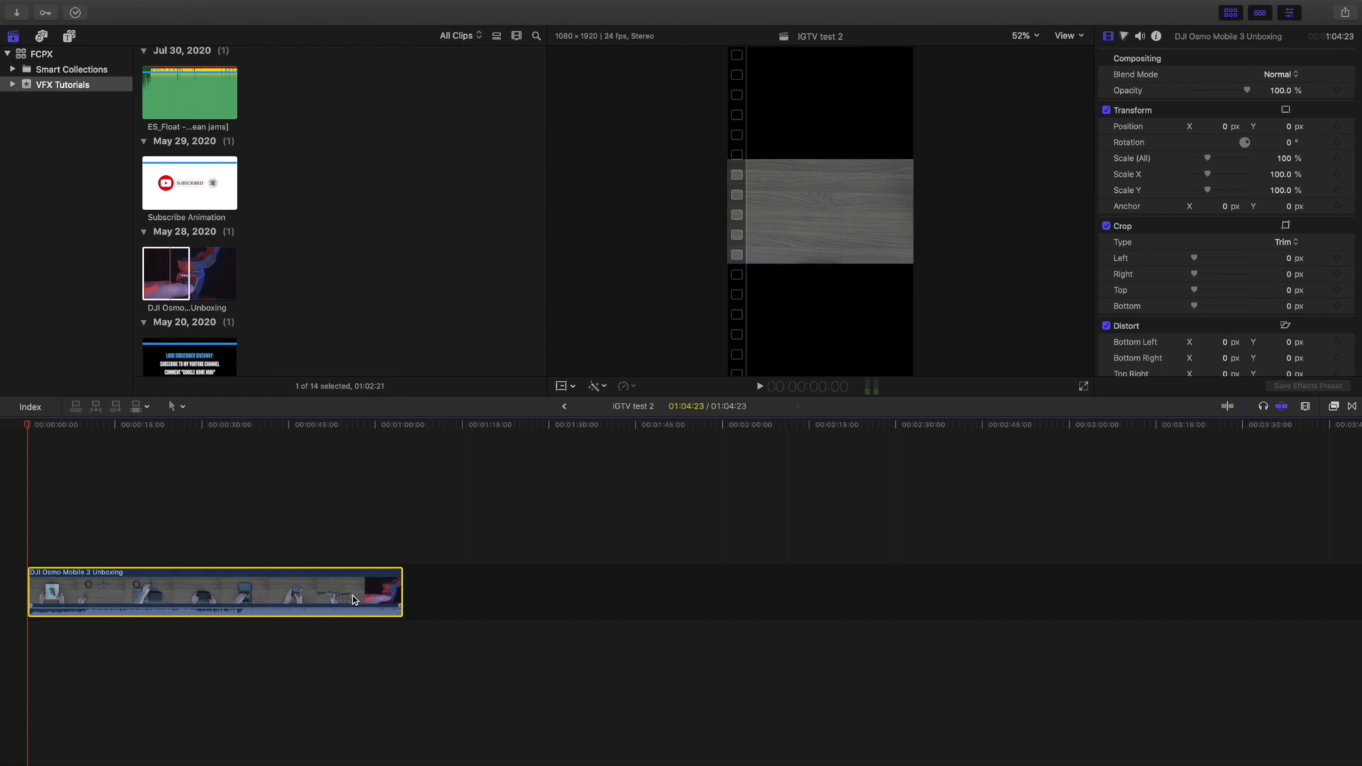
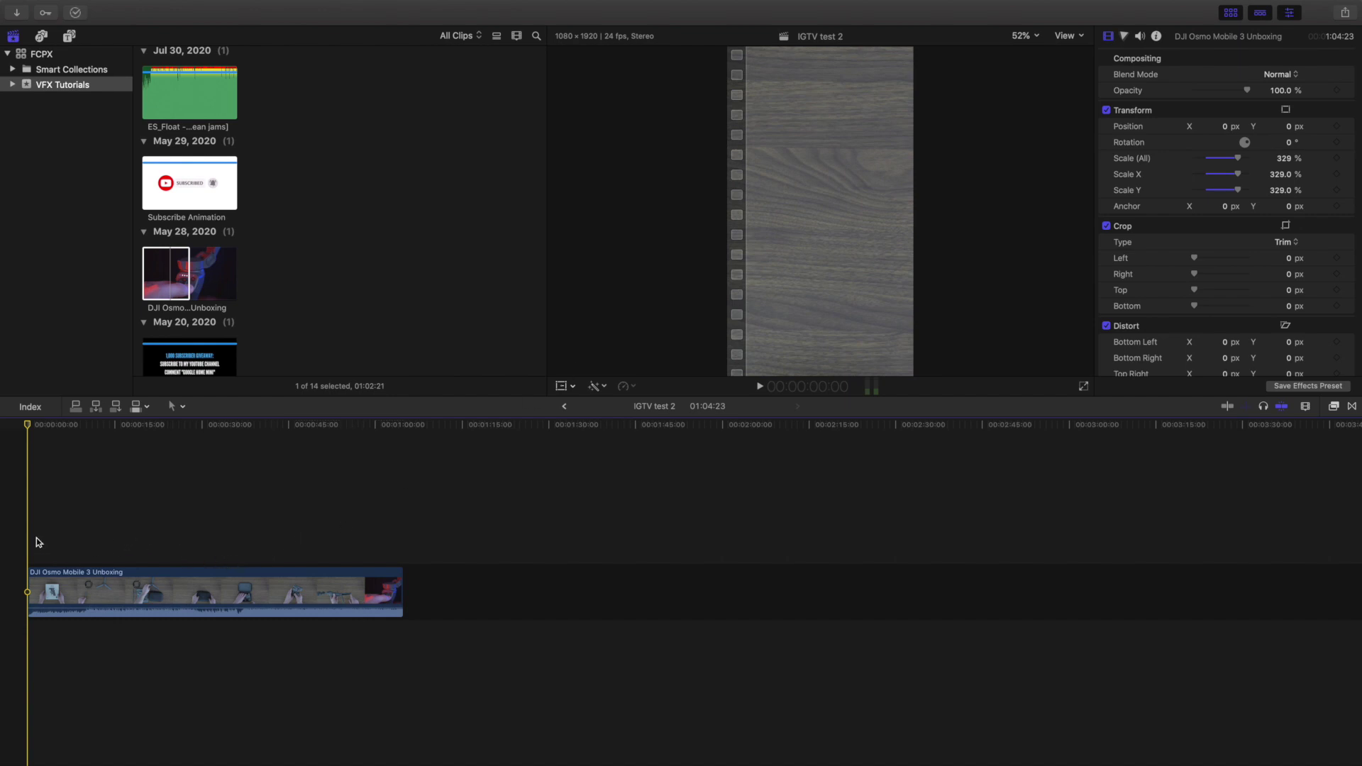
- Play the first few seconds of the IGTV test 2 timeline to check the vertical framing
{"action": "key", "text": "space"}
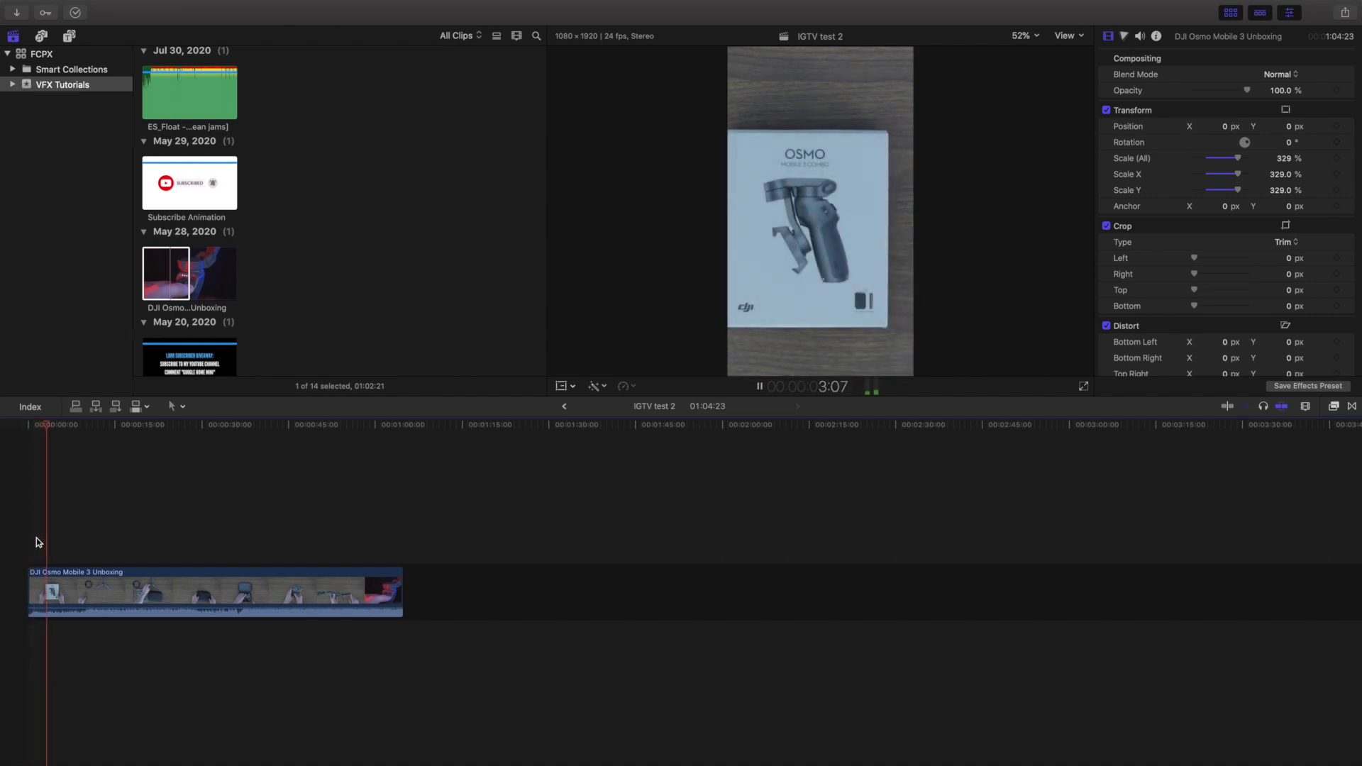
{"action": "key", "text": "space"}
- Try to shift the clip's image sideways with Transform at 1:00:15, undo the move and leave Transform
{"action": "left_click", "coordinate": [95, 595]}
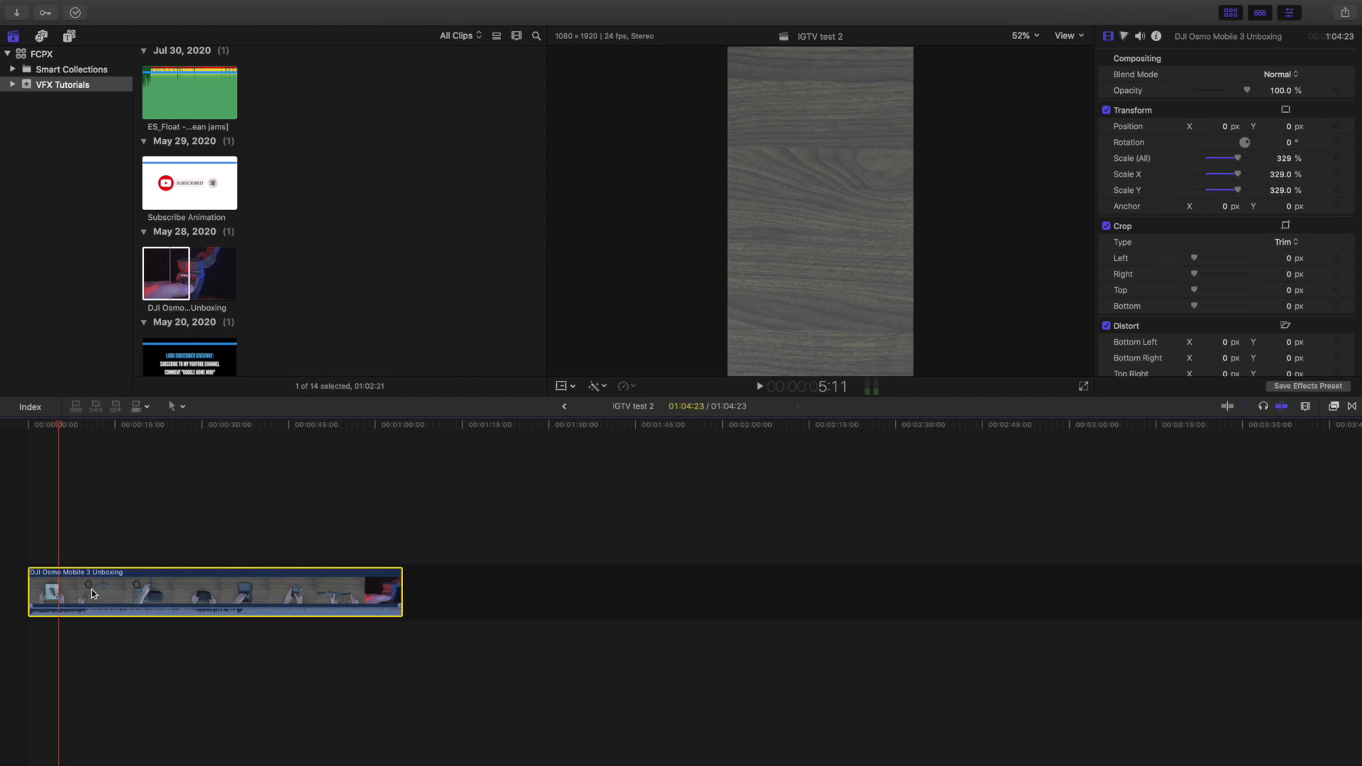
{"action": "left_click", "coordinate": [560, 386]}
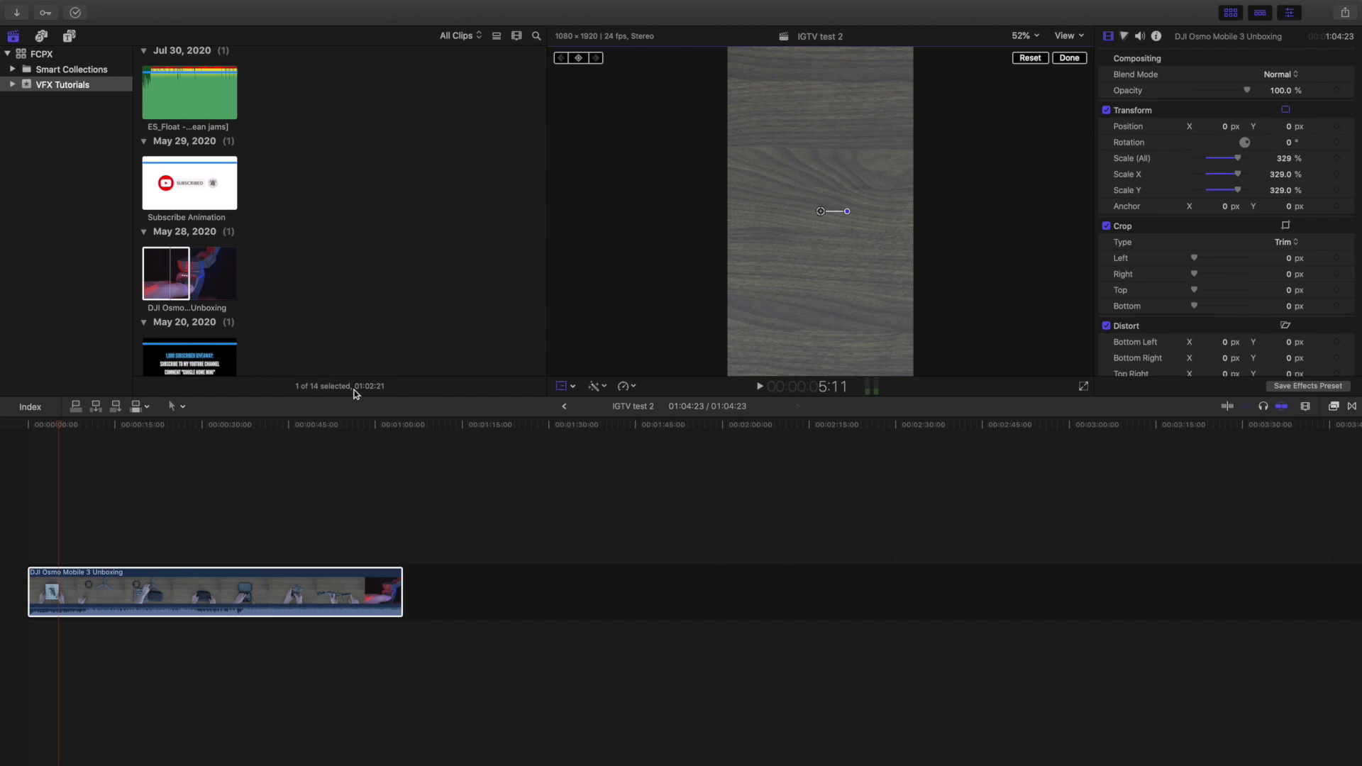
{"action": "left_click", "coordinate": [201, 528]}
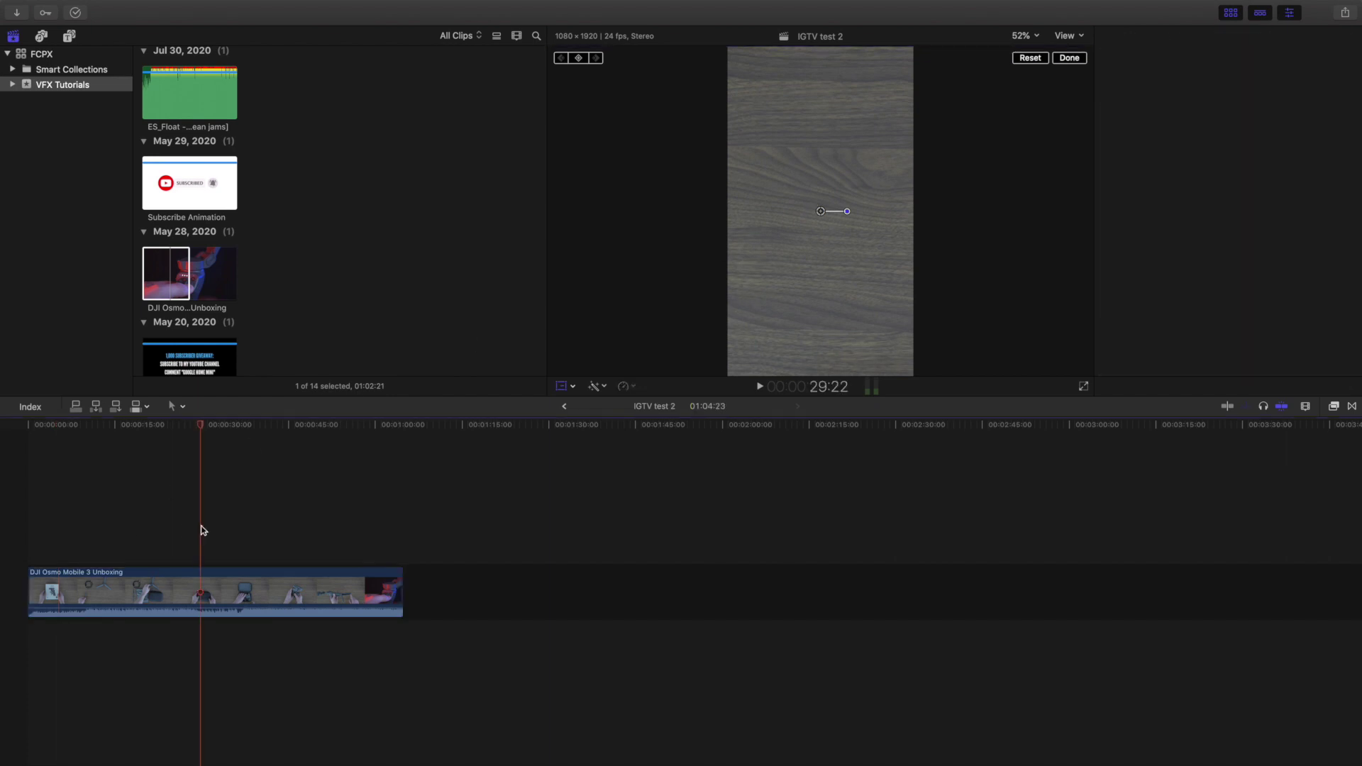
{"action": "left_click", "coordinate": [378, 549]}
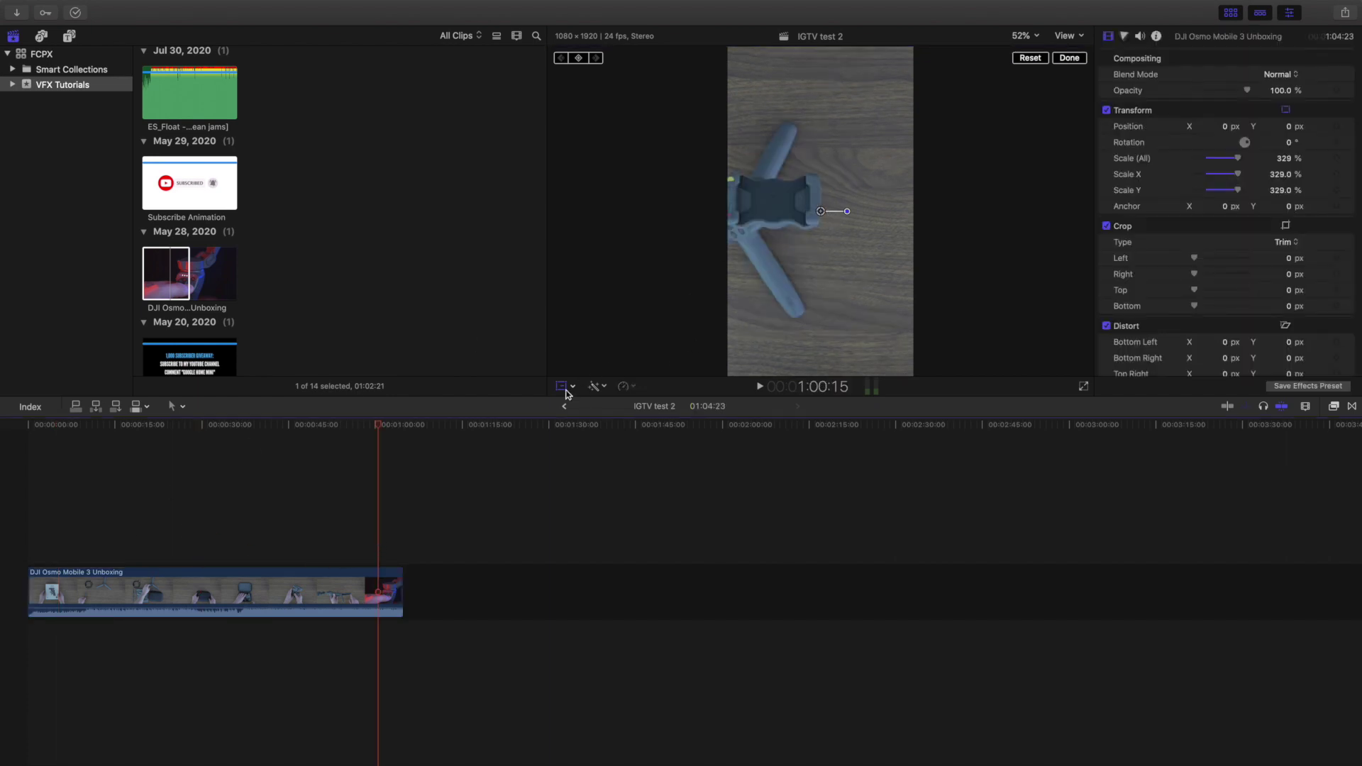
{"action": "left_click_drag", "start_coordinate": [822, 212], "coordinate": [891, 216]}
{"action": "key", "text": "super+z"}
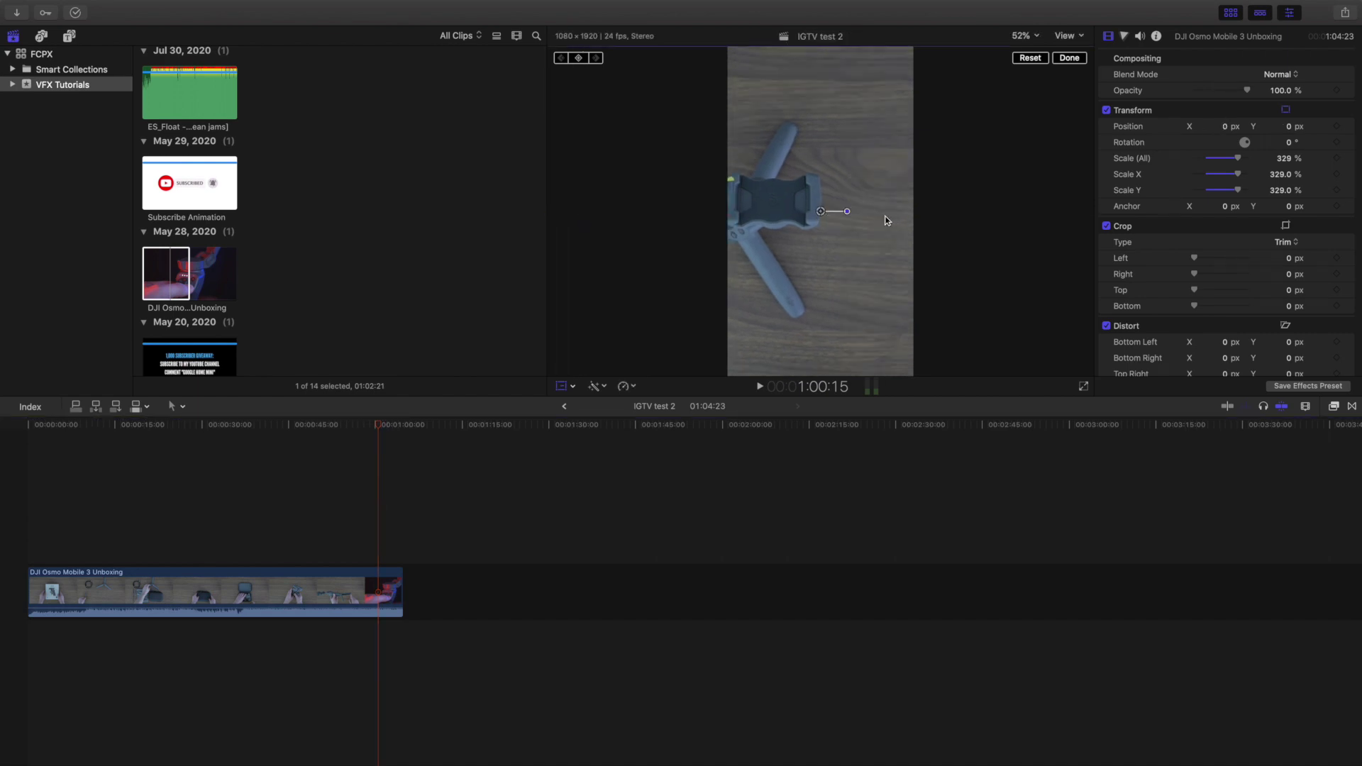
{"action": "left_click", "coordinate": [1064, 58]}
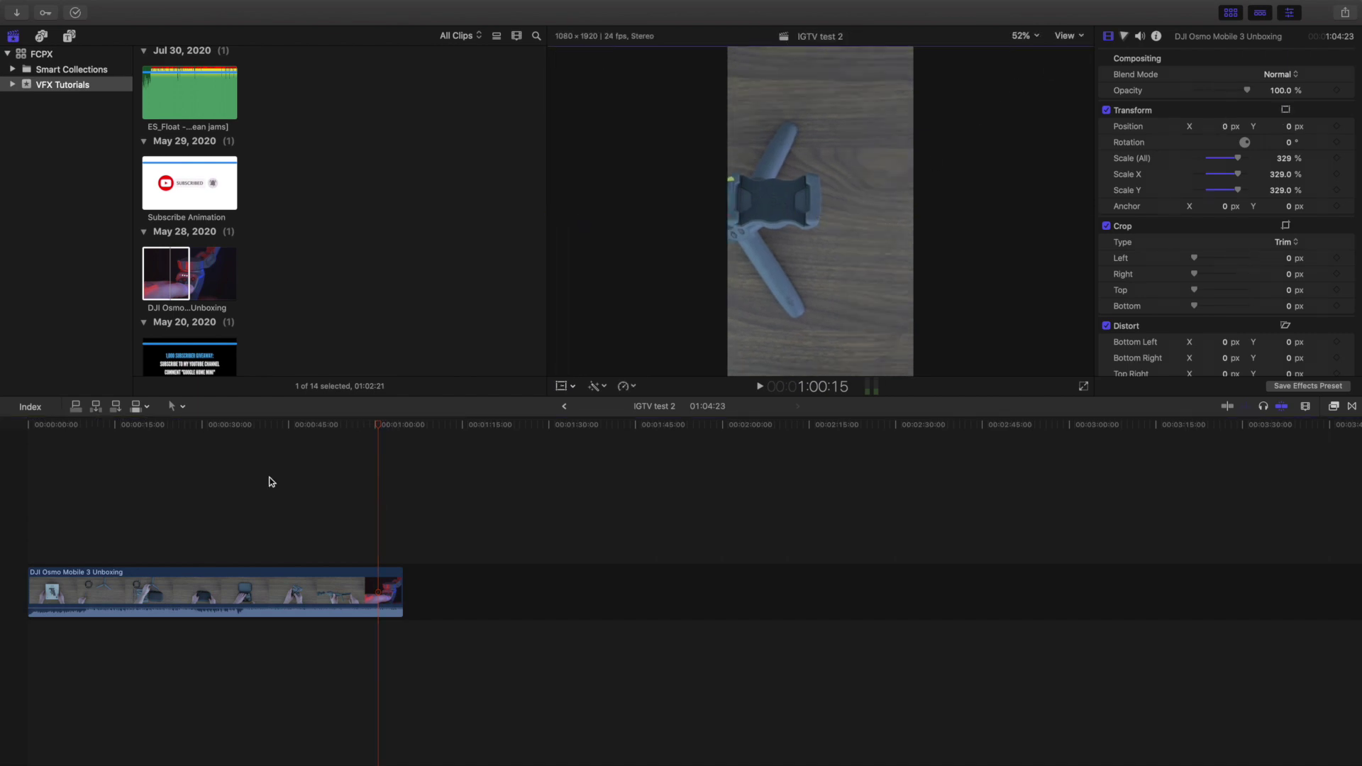
- Try splitting the timeline clip at 21:04 and undo the cut
{"action": "left_click", "coordinate": [151, 555]}
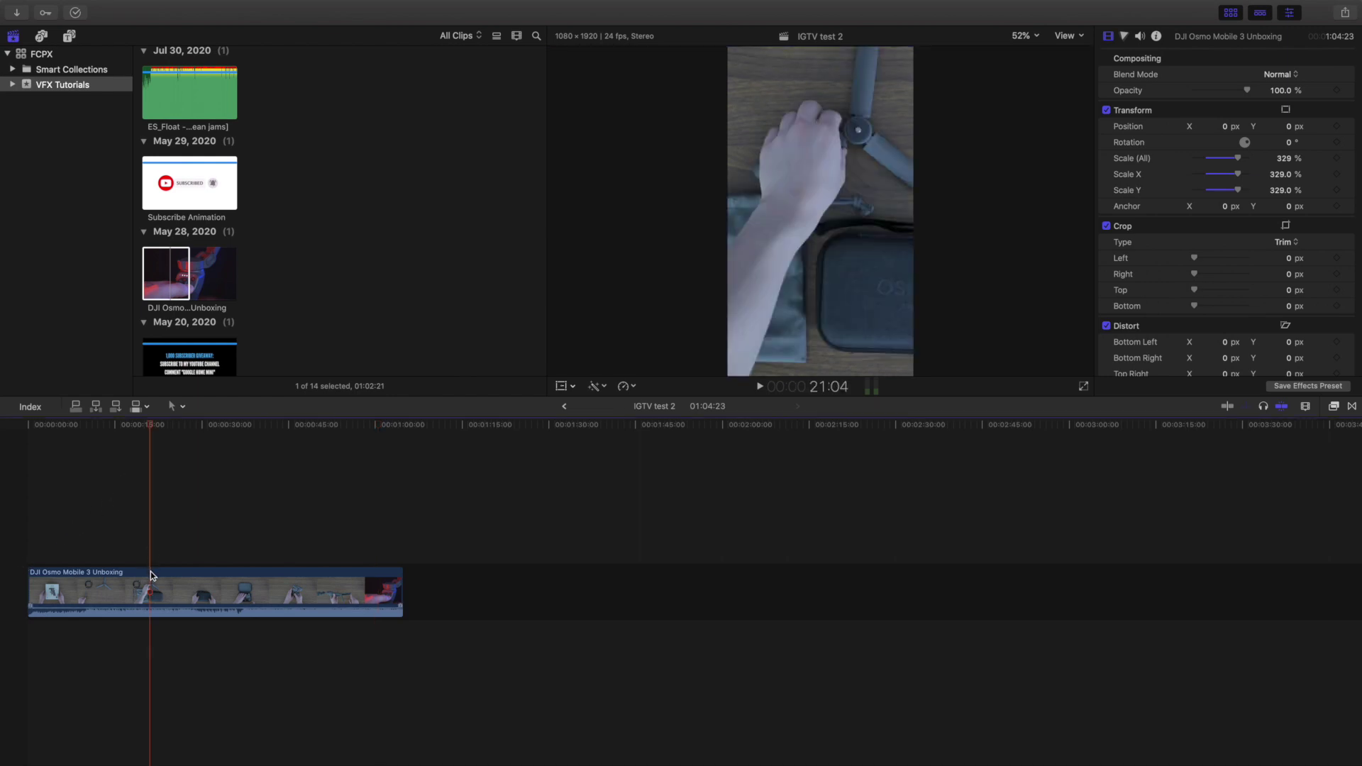
{"action": "left_click", "coordinate": [151, 582]}
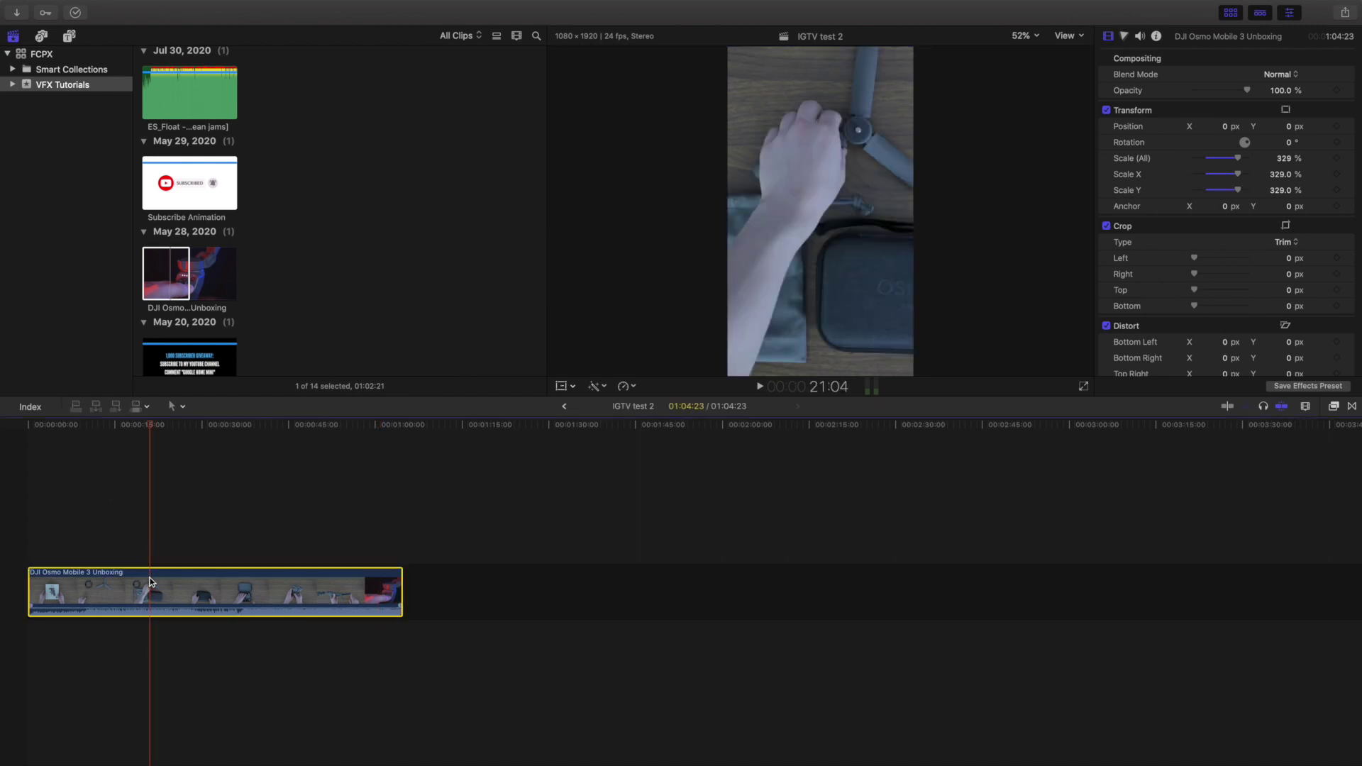
{"action": "key", "text": "super+b"}
{"action": "key", "text": "super+z"}
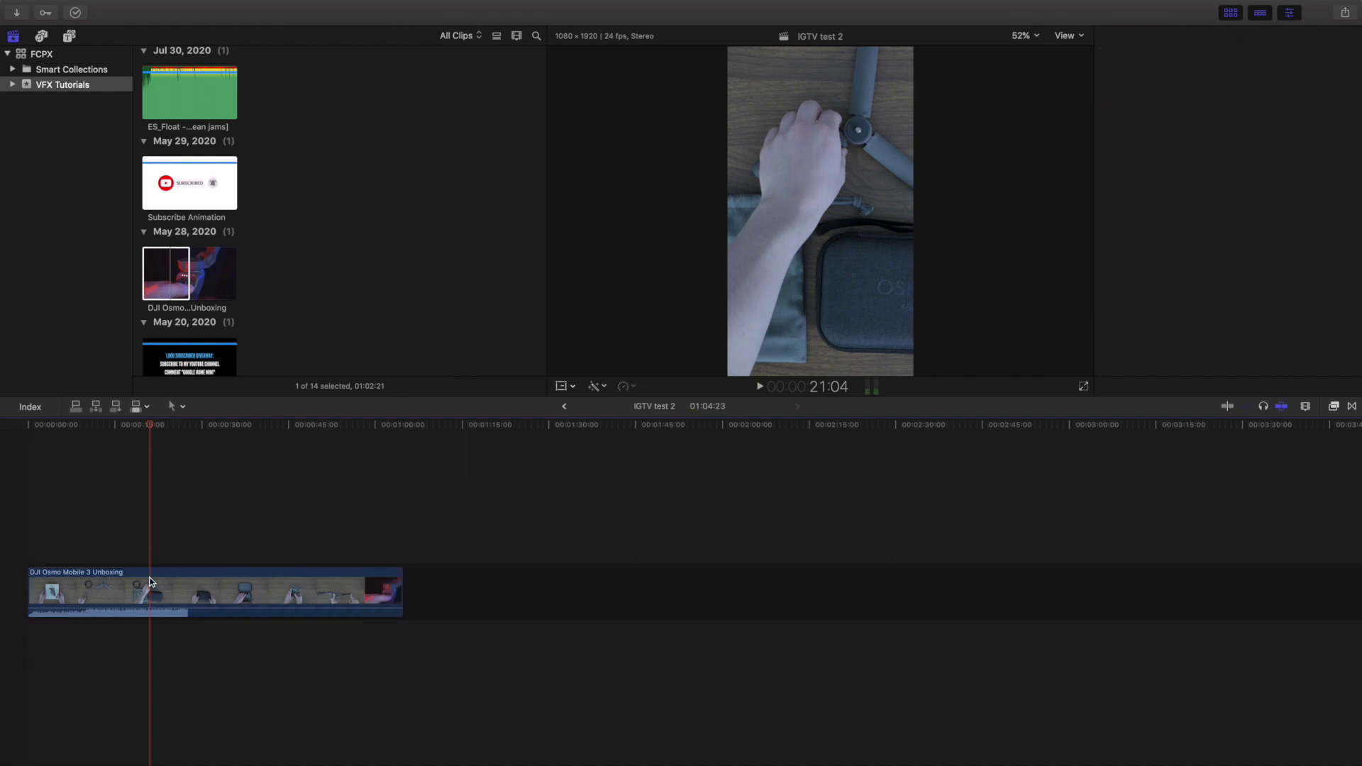
- Return to the start of the timeline and export the IGTV test 2 project as a file named IGTV test 2 in Downloads
{"action": "left_click", "coordinate": [138, 489]}
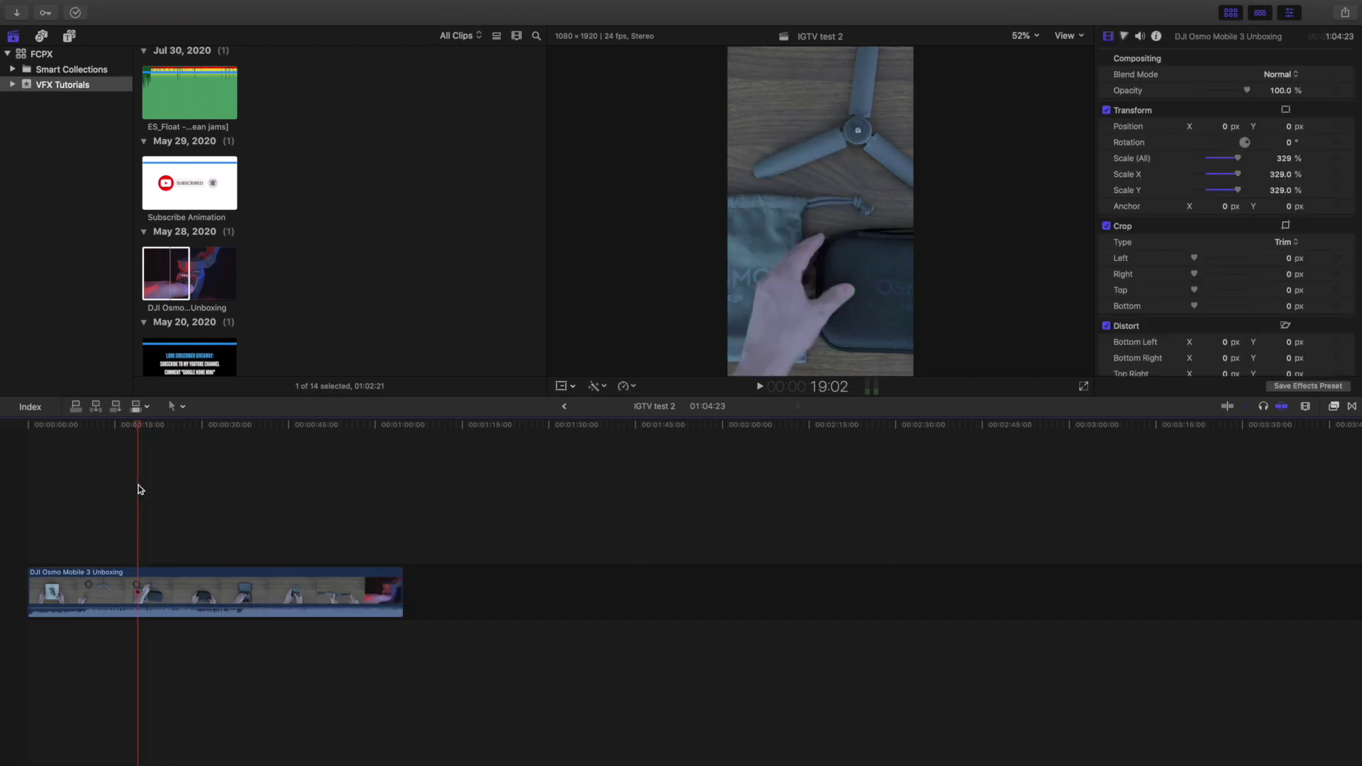
{"action": "key", "text": "Home"}
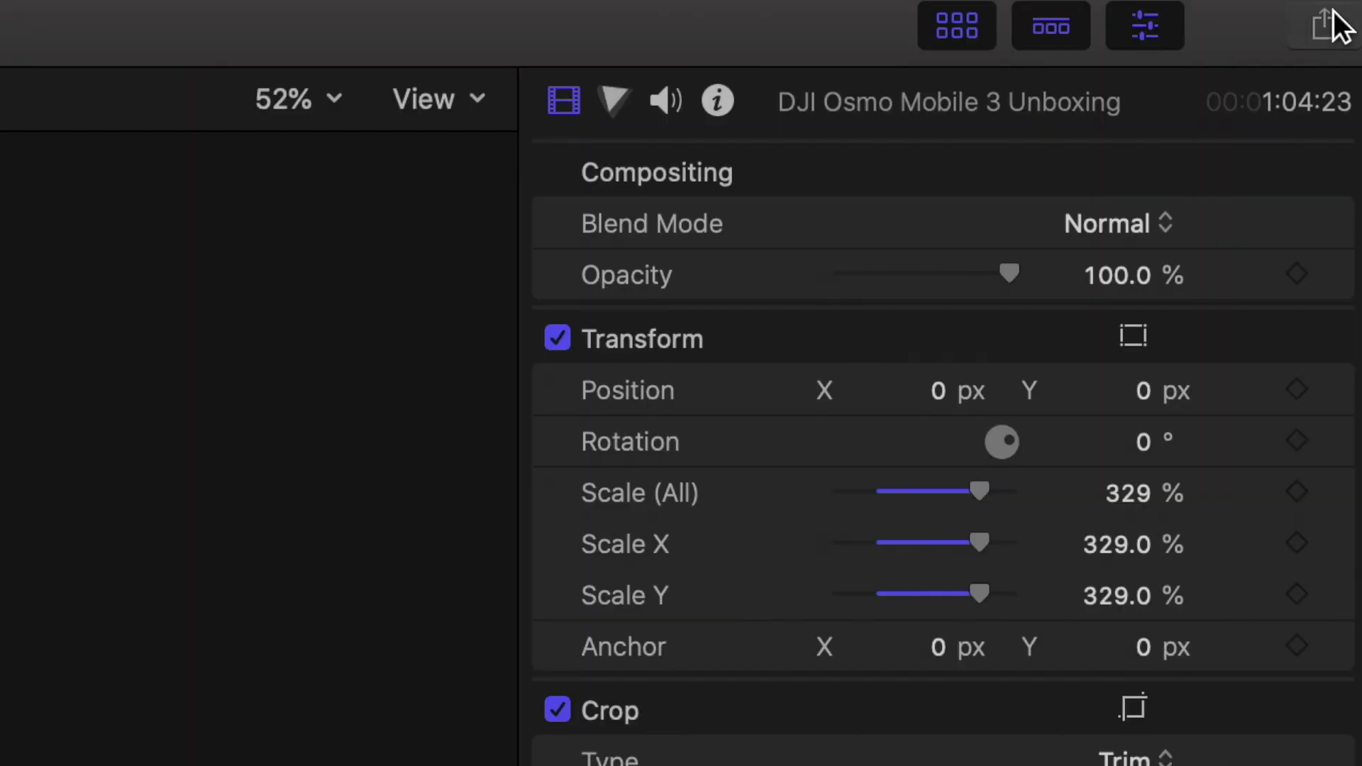
{"action": "left_click", "coordinate": [1346, 12]}
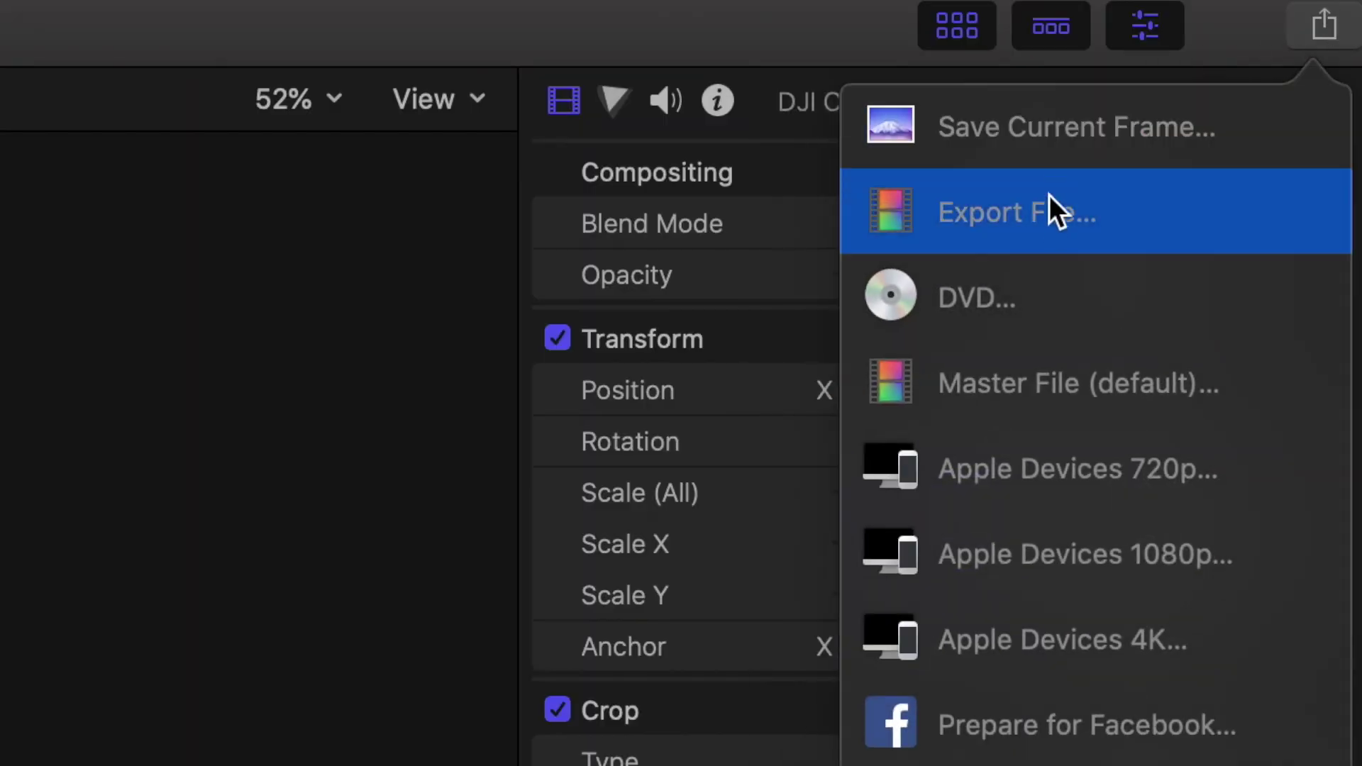
{"action": "left_click", "coordinate": [1058, 206]}
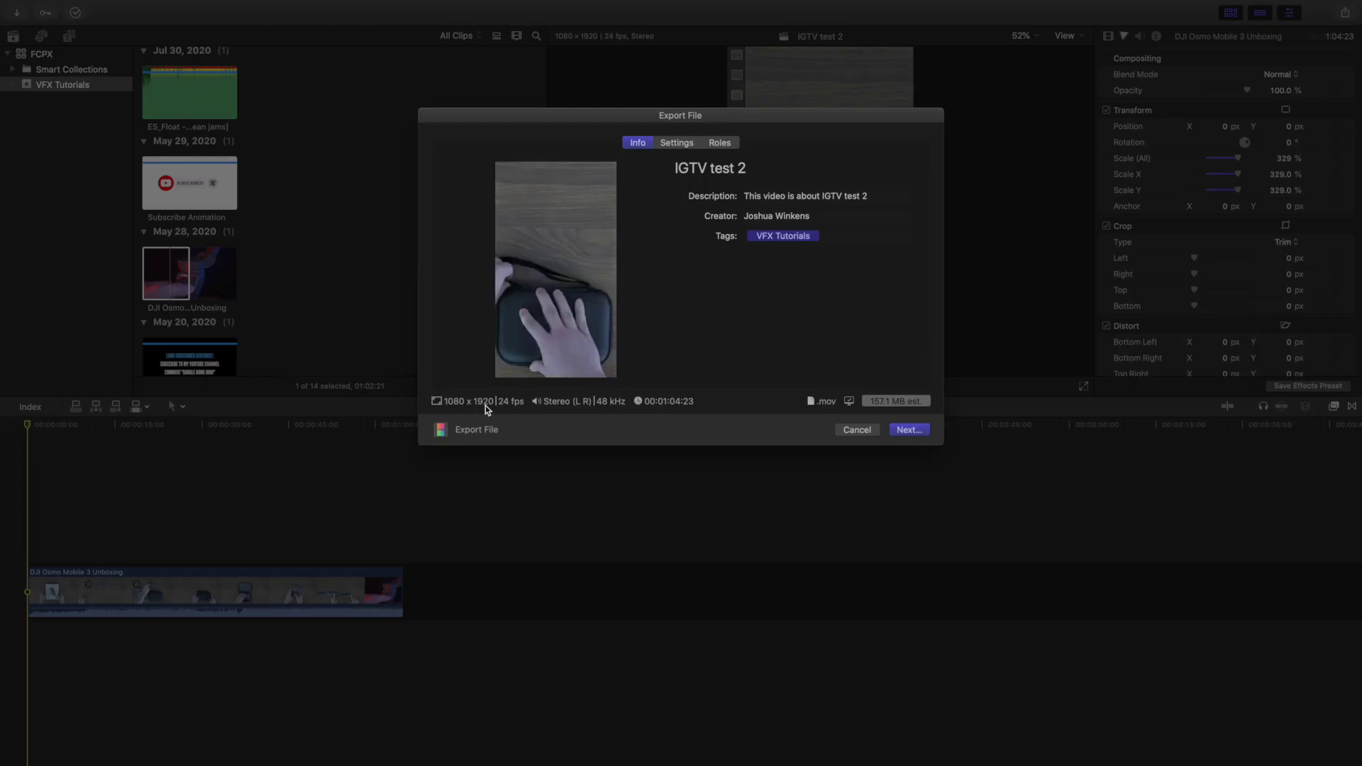
{"action": "left_click", "coordinate": [907, 430]}
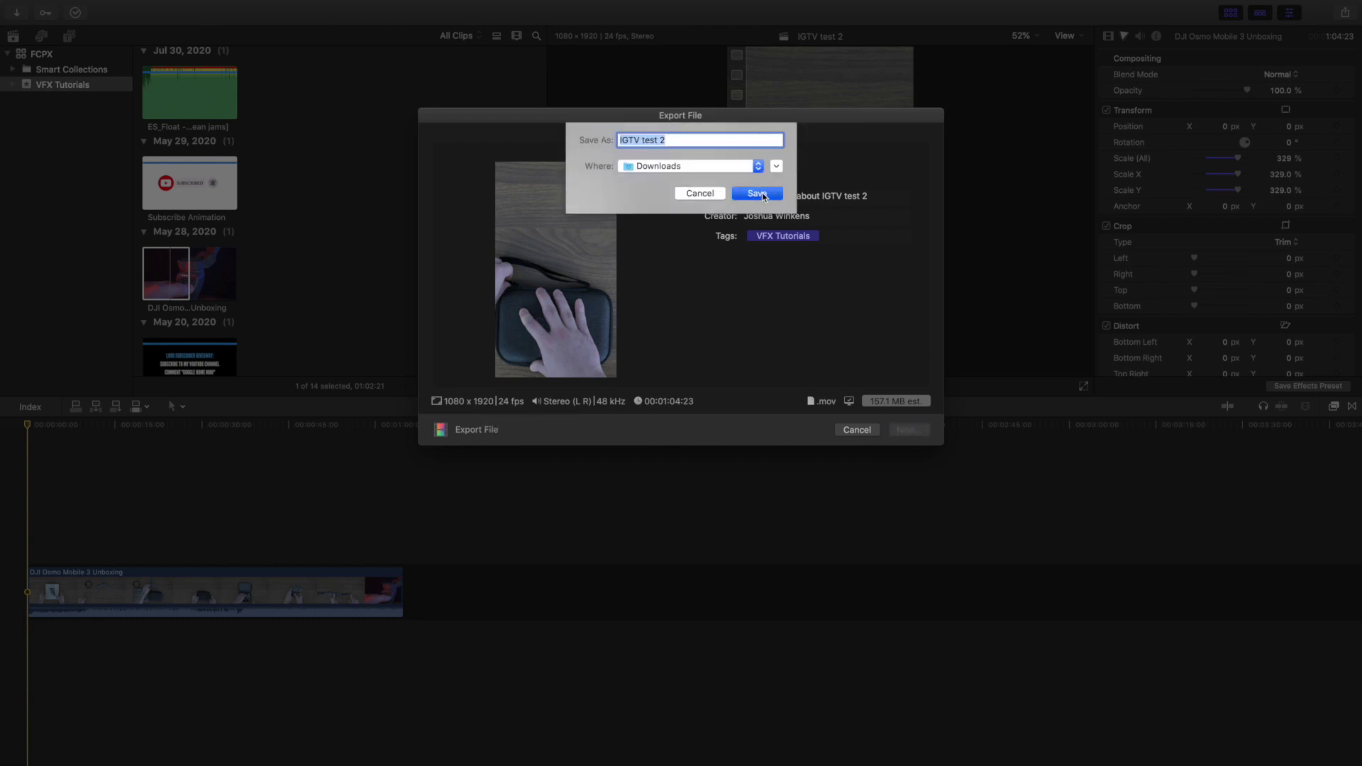
{"action": "left_click", "coordinate": [757, 194]}
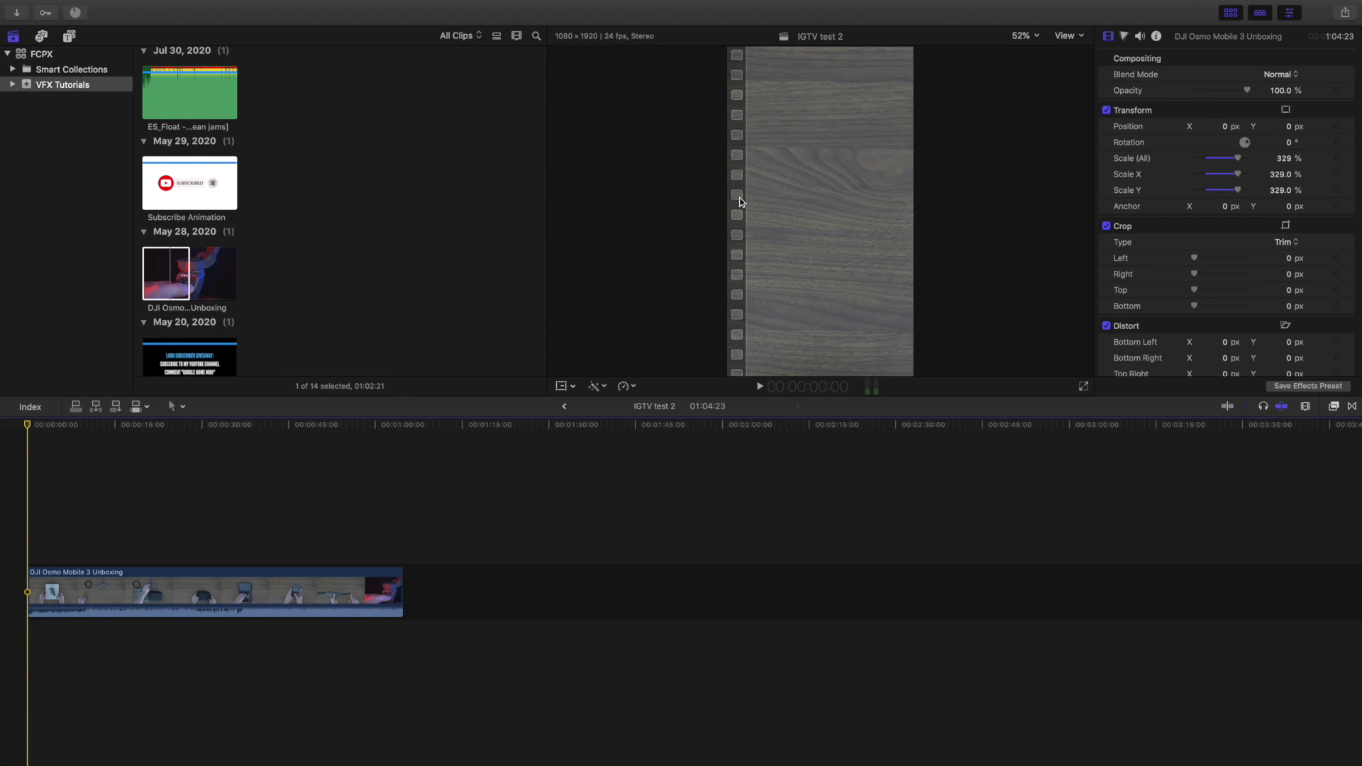
{"action": "key", "text": "ctrl+Left"}
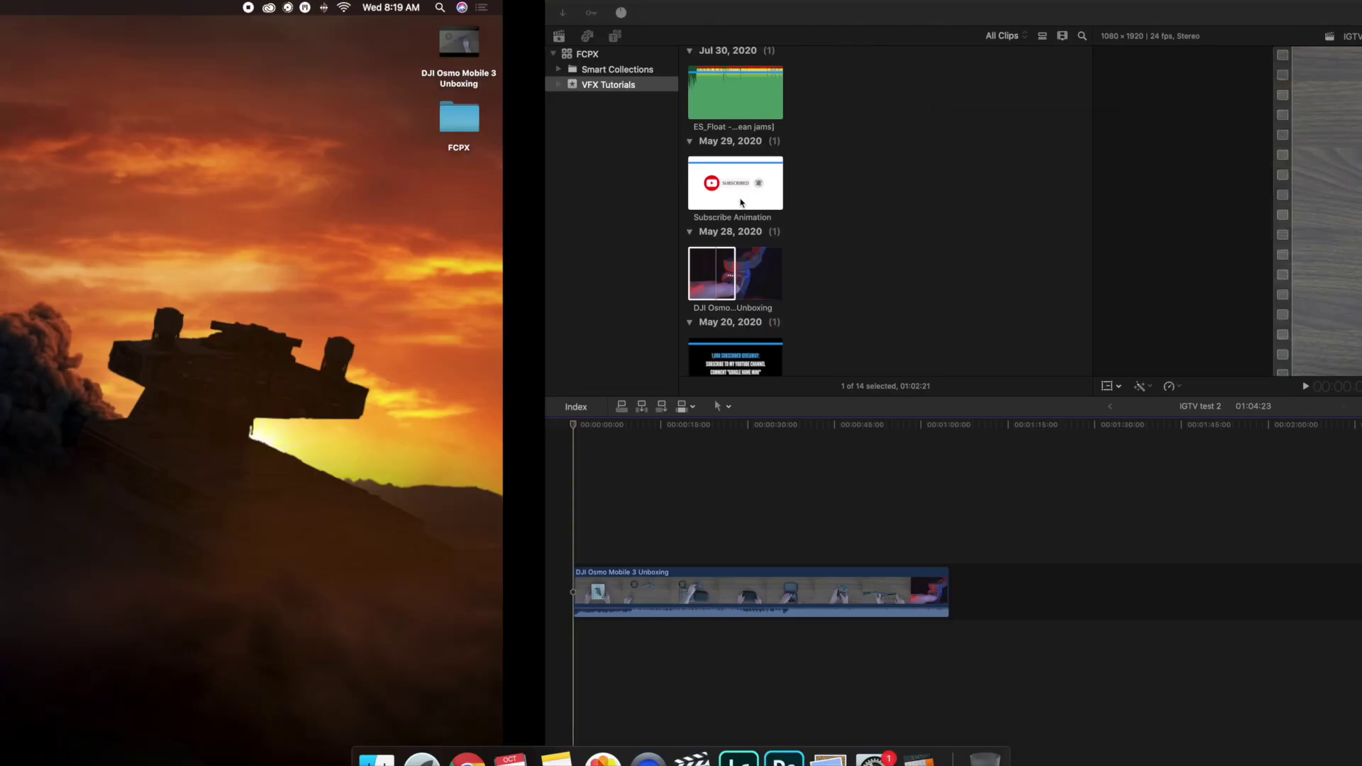
{"action": "left_click", "coordinate": [42, 24]}
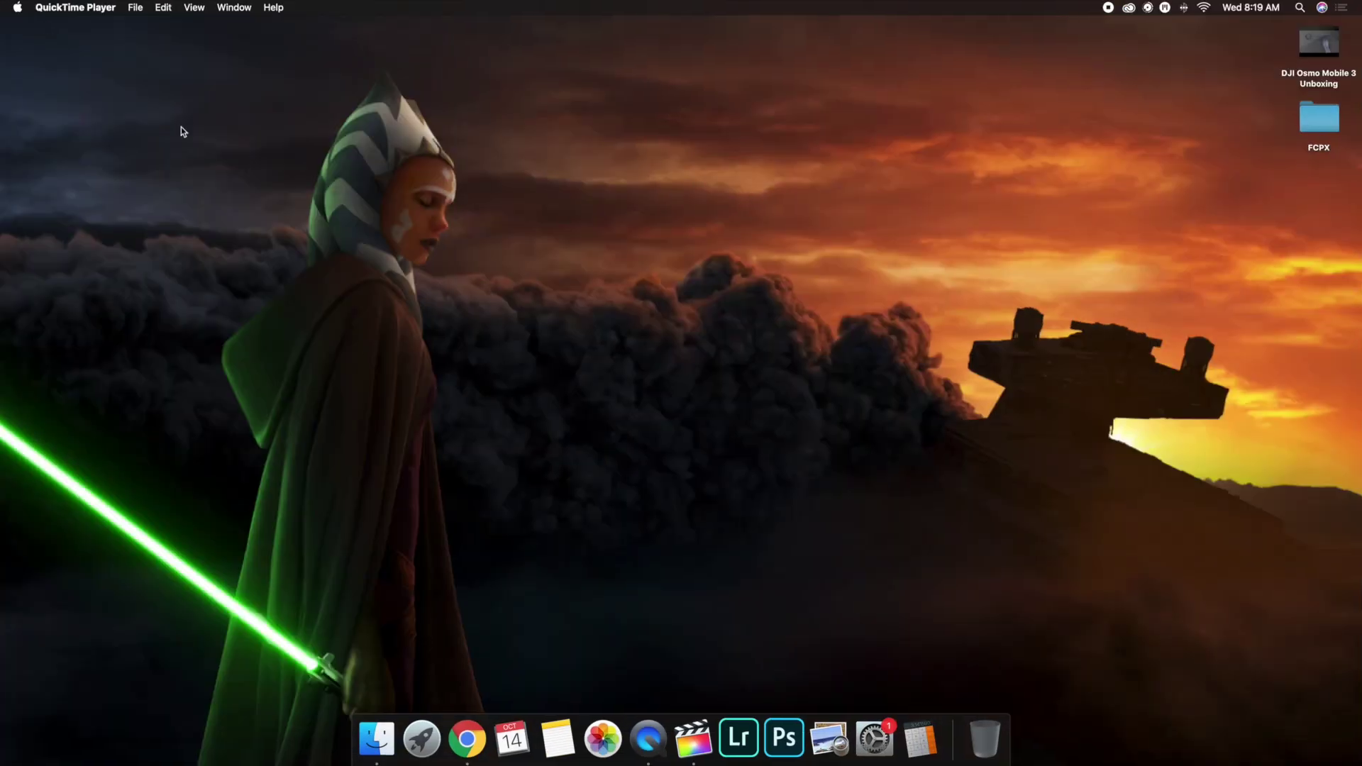
{"action": "left_click", "coordinate": [688, 742]}
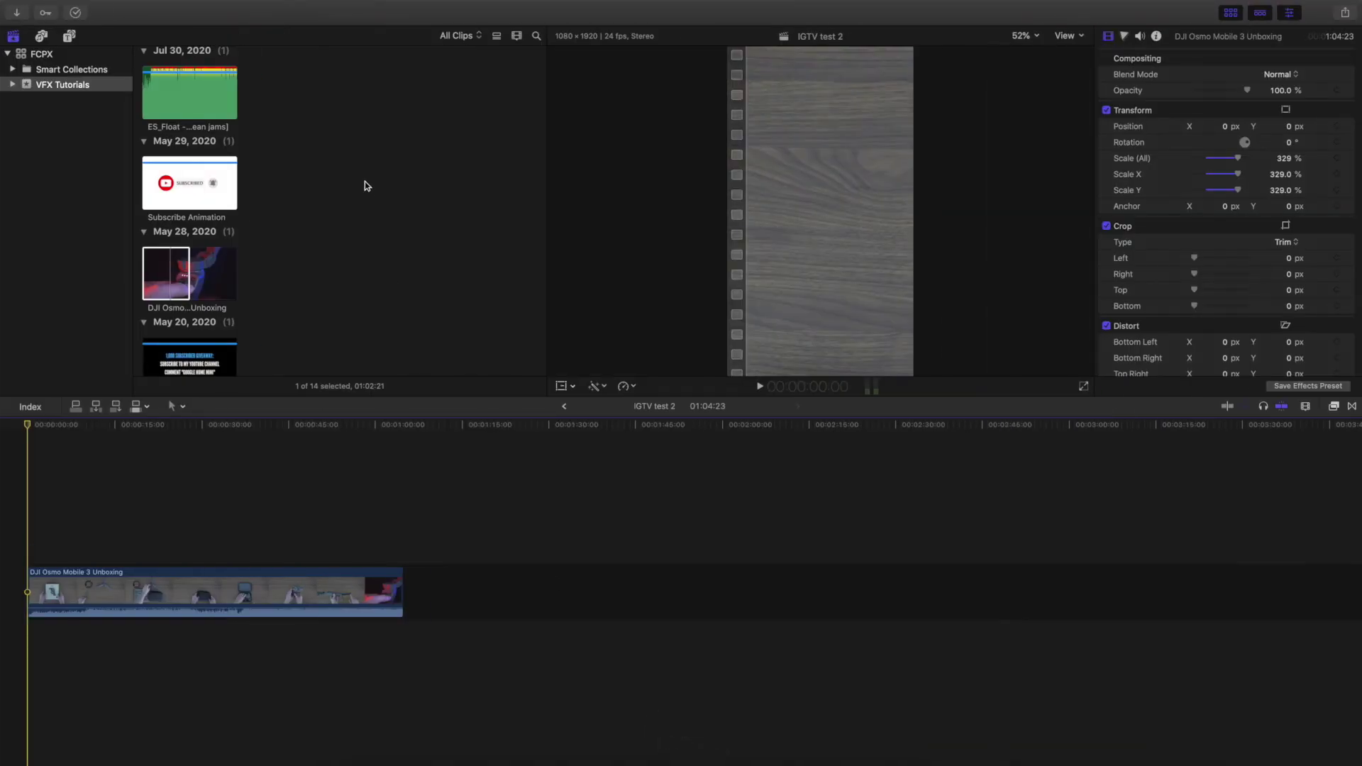
- Start a new project in the VFX Tutorials event and name it IGTV Thumbnail
{"action": "scroll", "coordinate": [364, 182], "scroll_direction": "up", "scroll_amount": 5}
{"action": "left_click", "coordinate": [197, 306]}
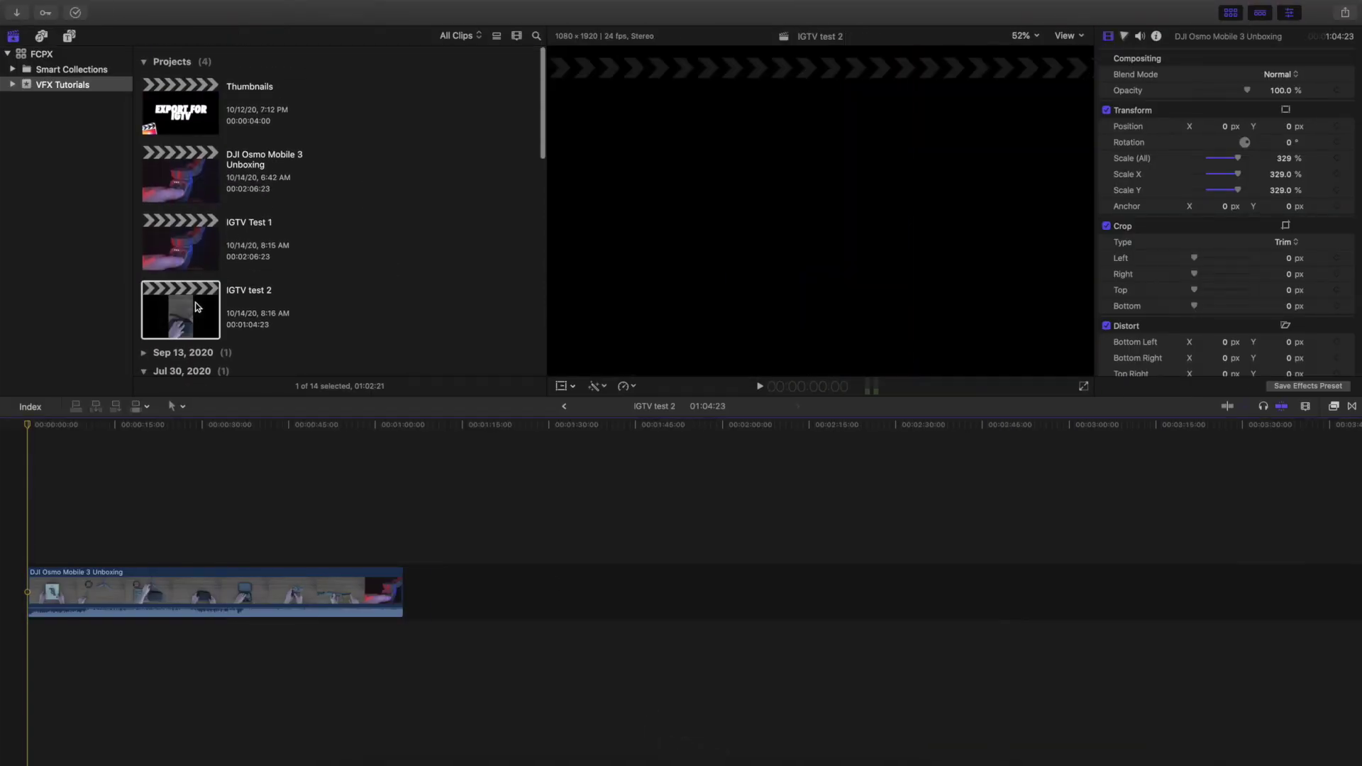
{"action": "left_click", "coordinate": [112, 7]}
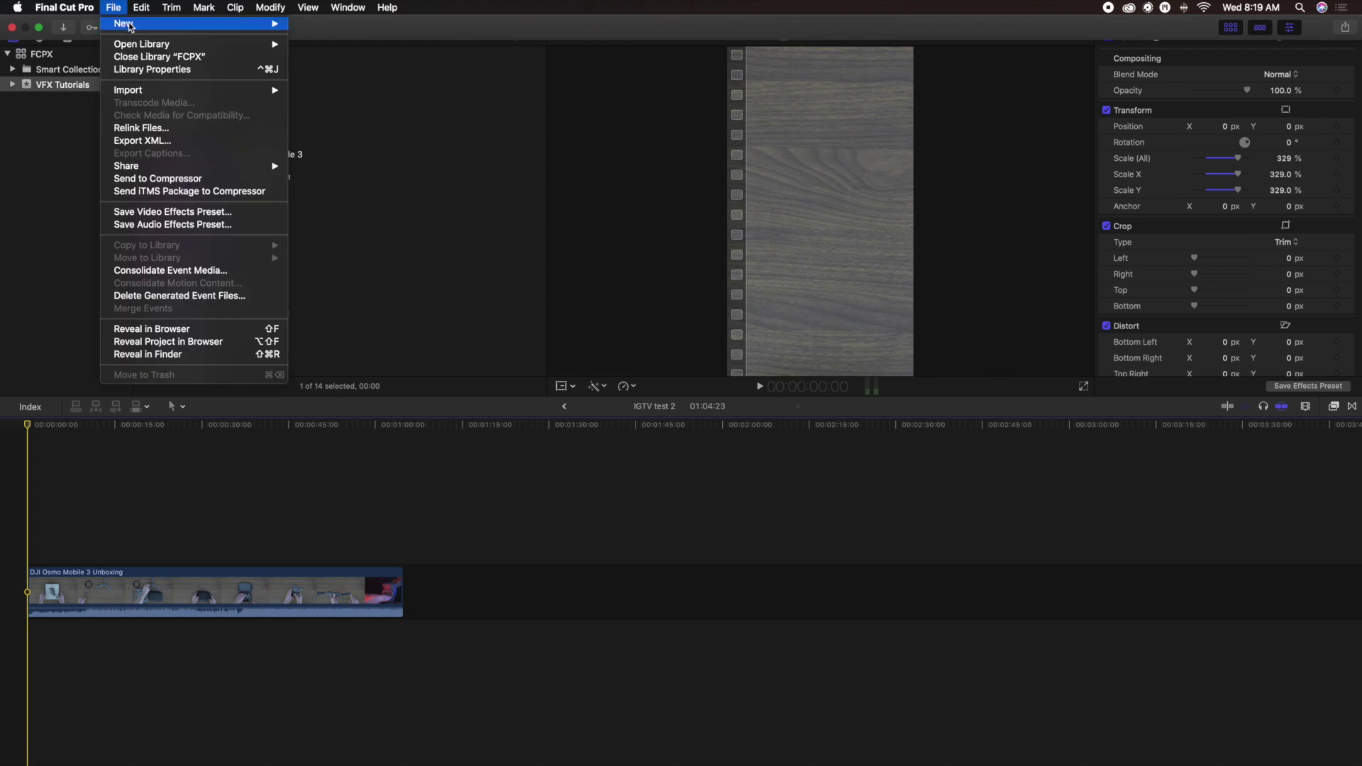
{"action": "mouse_move", "coordinate": [256, 24]}
{"action": "left_click", "coordinate": [313, 24]}
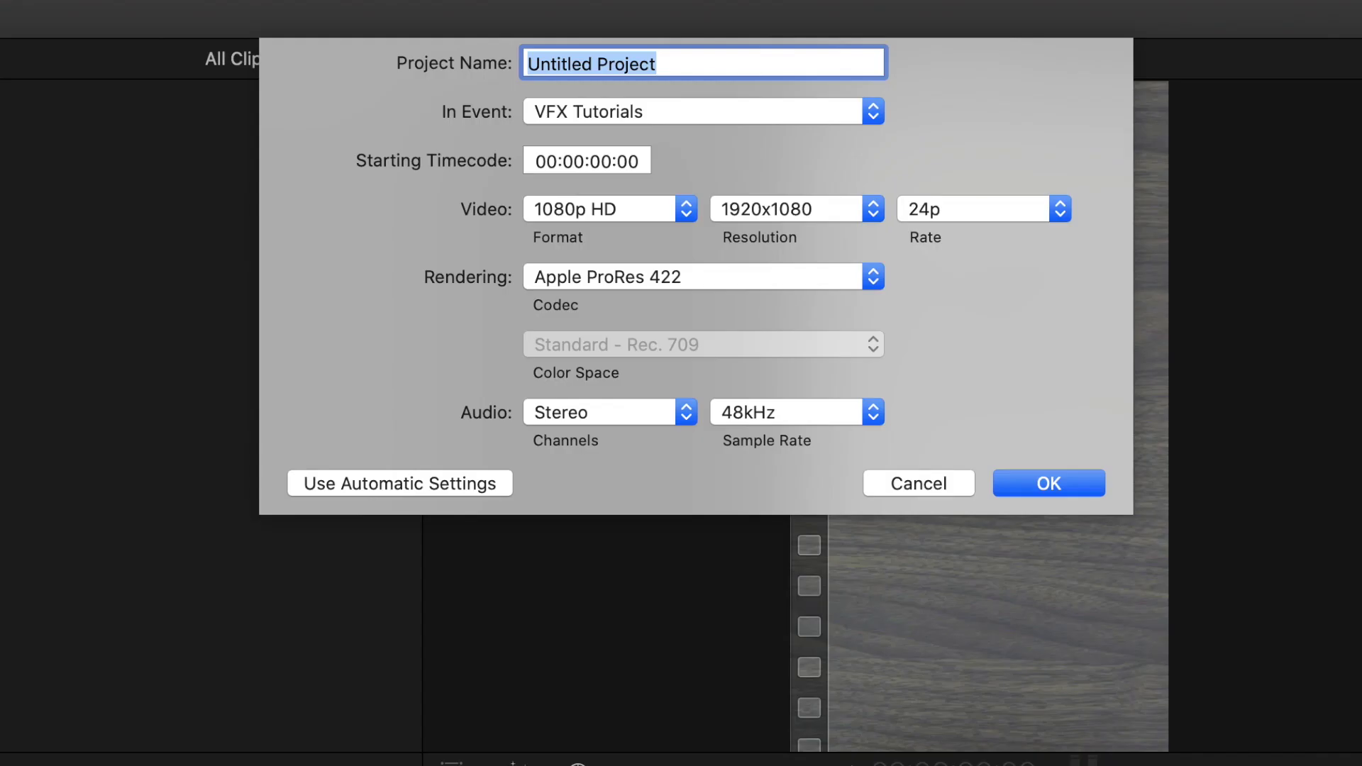
{"action": "key", "text": "BackSpace"}
{"action": "type", "text": "IGT"}
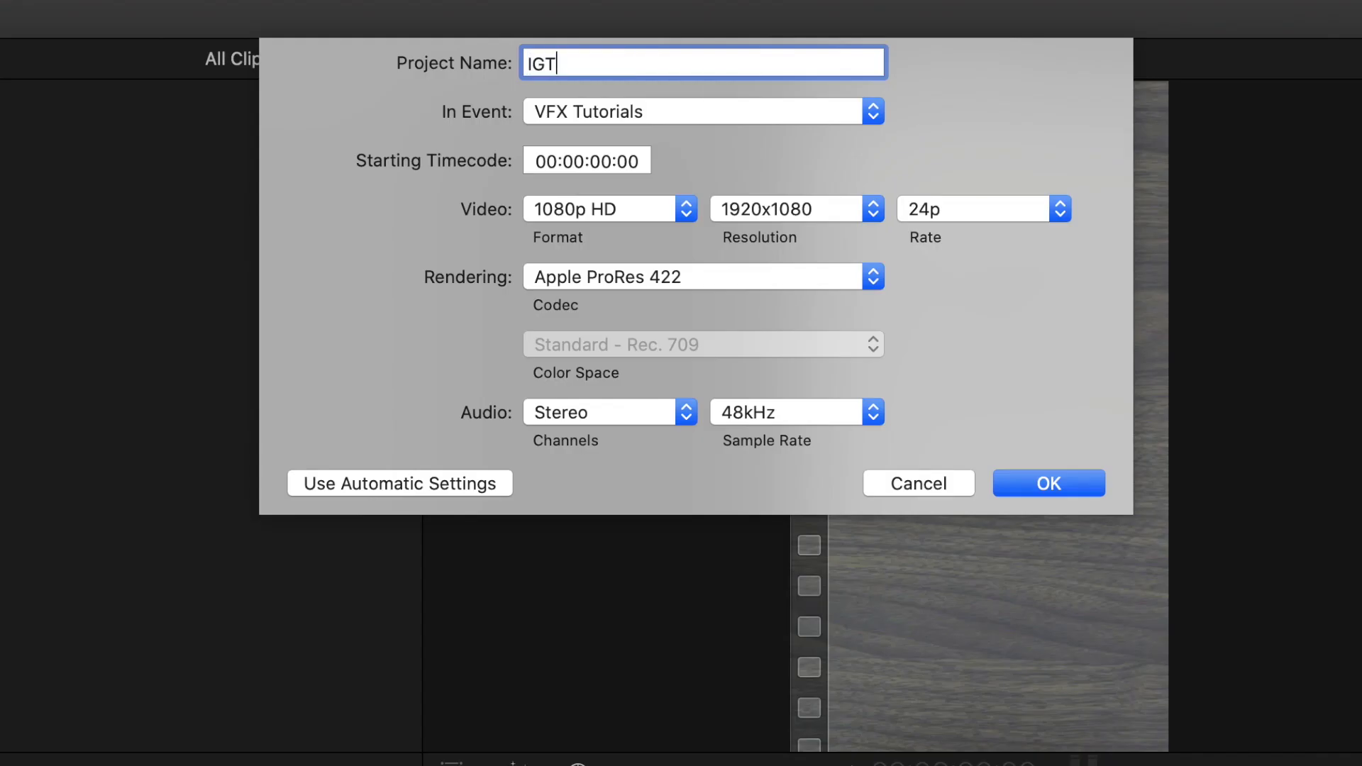
{"action": "type", "text": "V Thumbnail"}
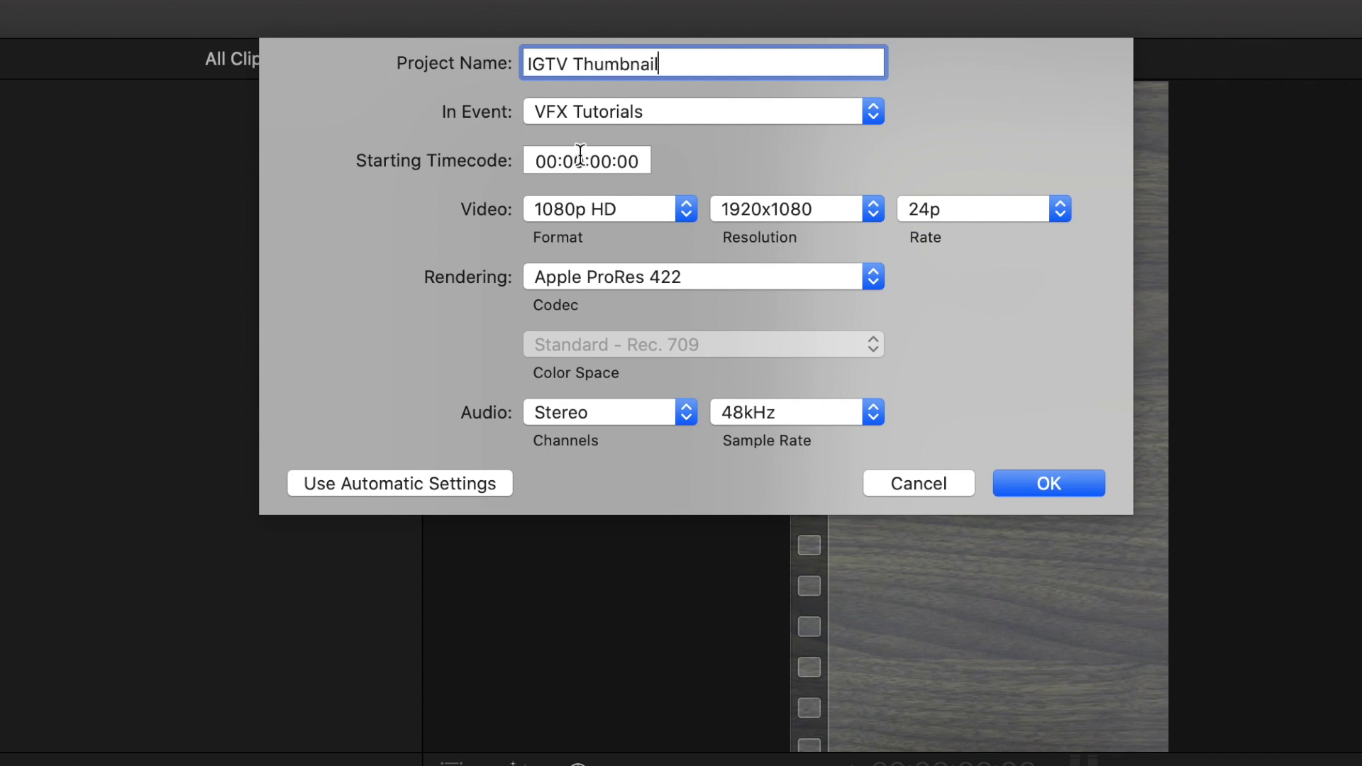
- Give the new project a custom video format of 492 x 762 at 24p and create it
{"action": "left_click", "coordinate": [591, 213]}
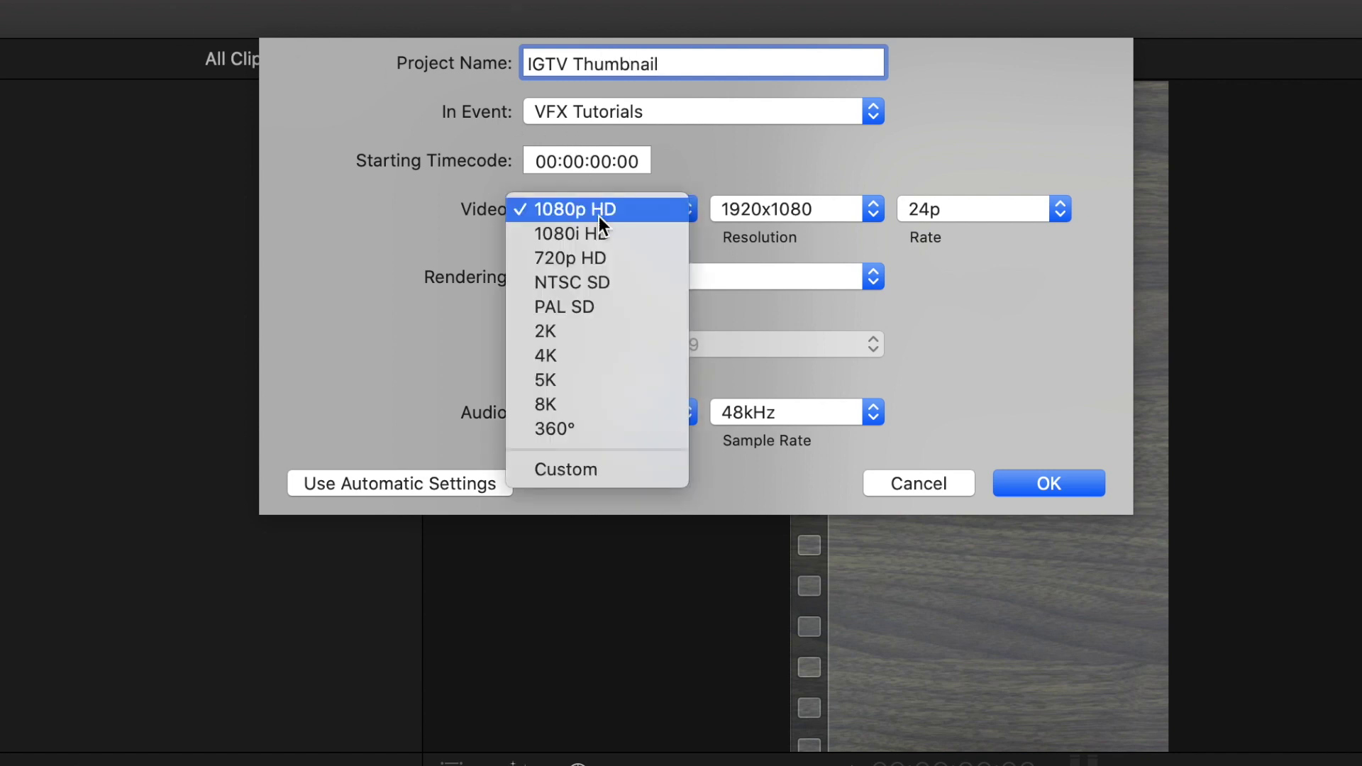
{"action": "left_click", "coordinate": [612, 469]}
{"action": "double_click", "coordinate": [745, 205]}
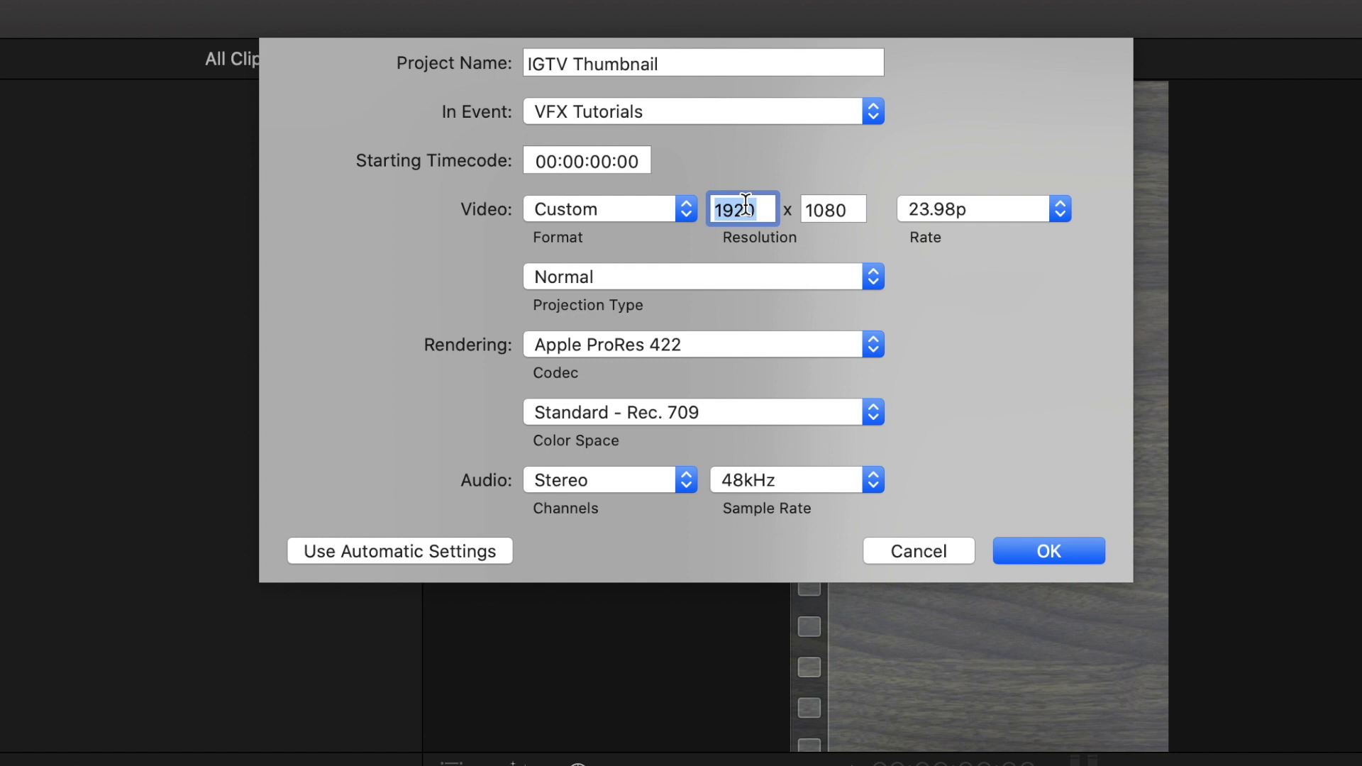
{"action": "type", "text": "492"}
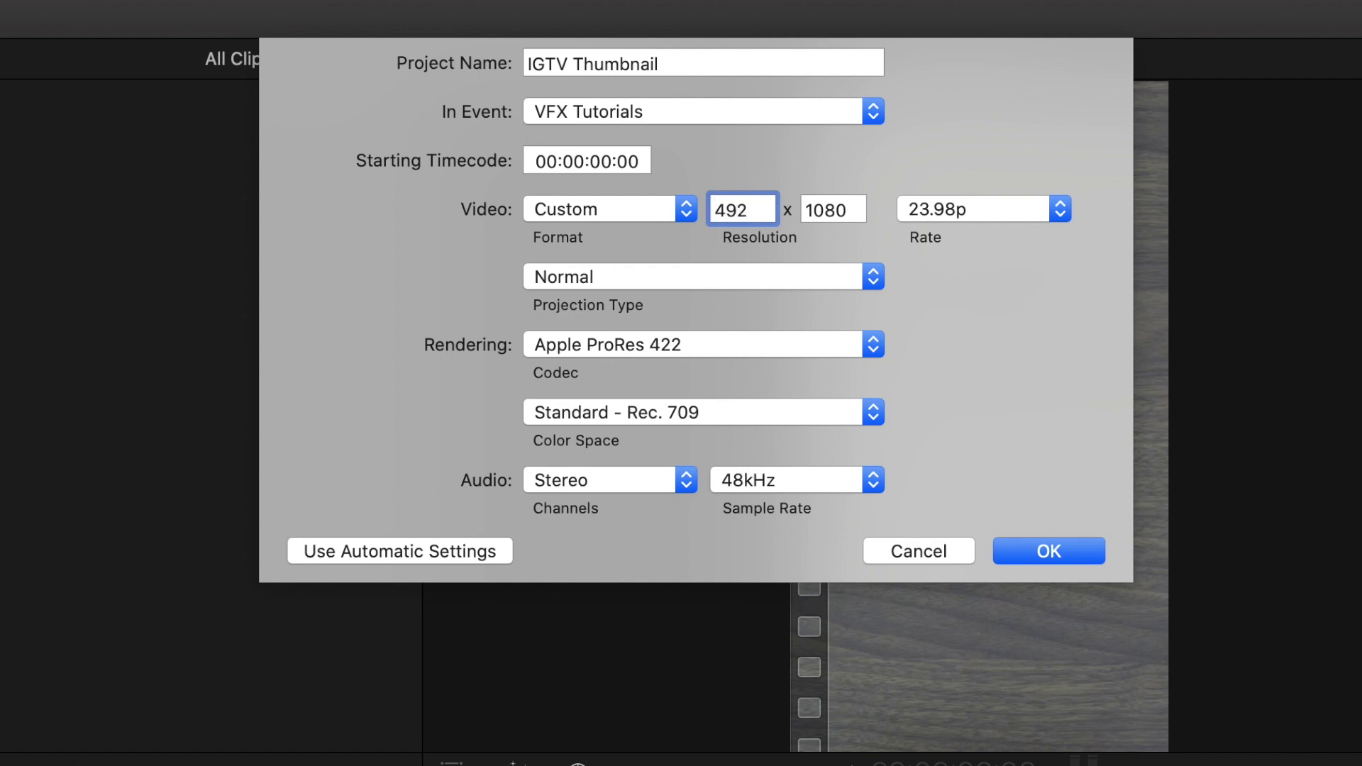
{"action": "double_click", "coordinate": [846, 212]}
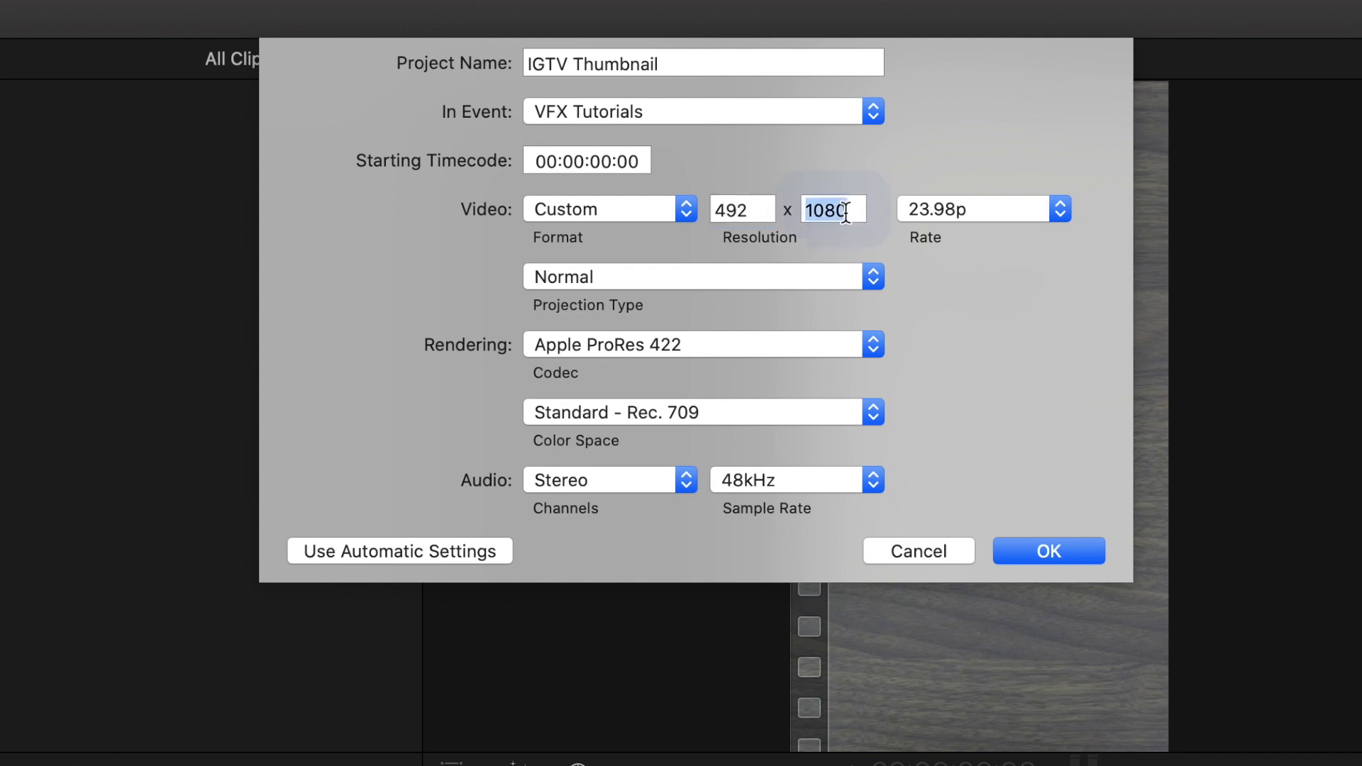
{"action": "key", "text": "BackSpace"}
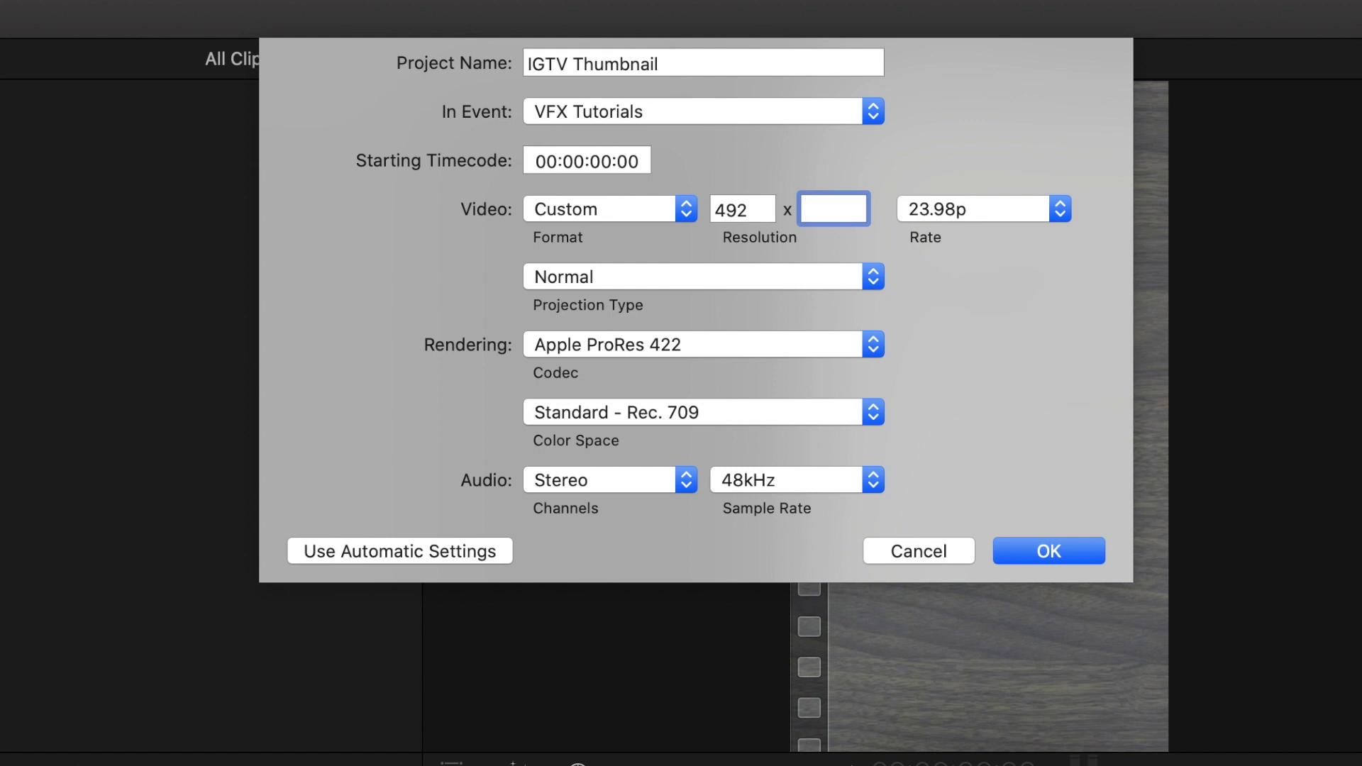
{"action": "type", "text": "762"}
{"action": "left_click", "coordinate": [999, 208]}
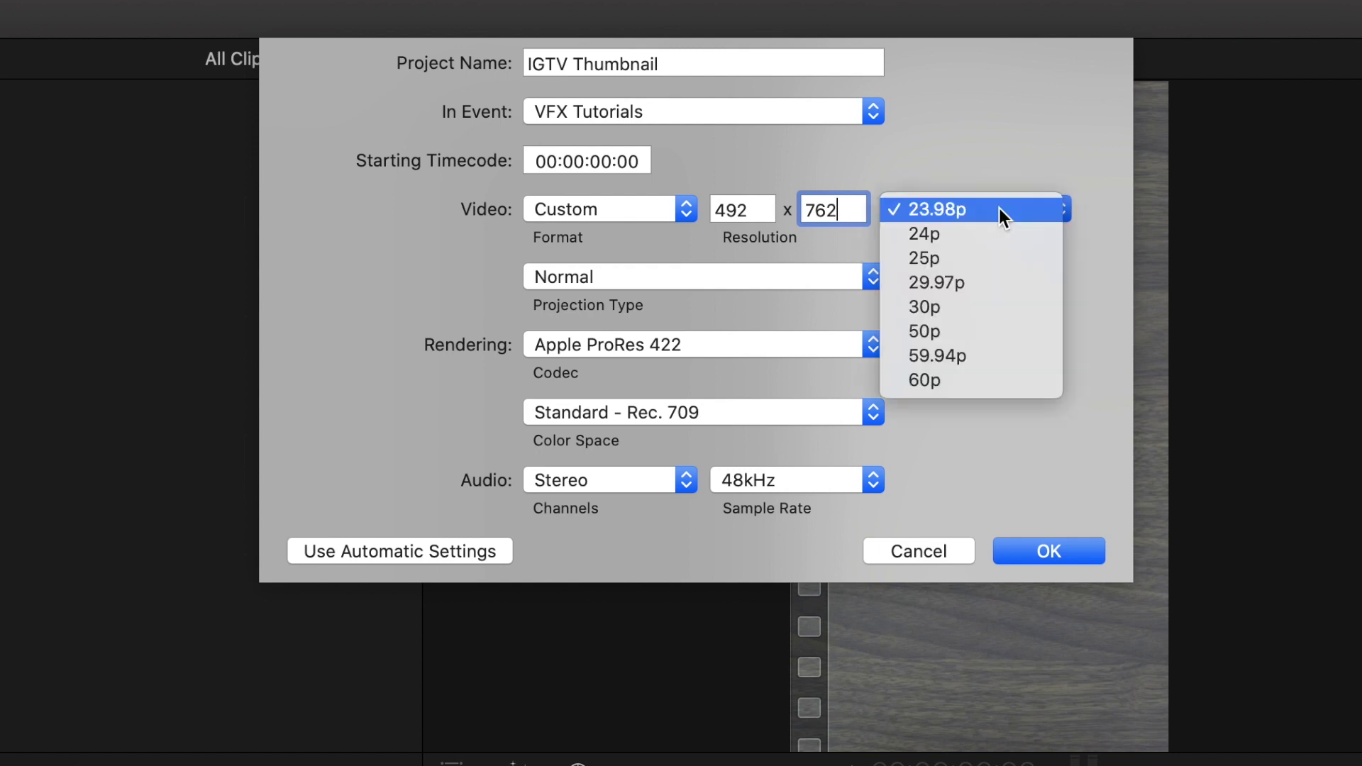
{"action": "left_click", "coordinate": [987, 234]}
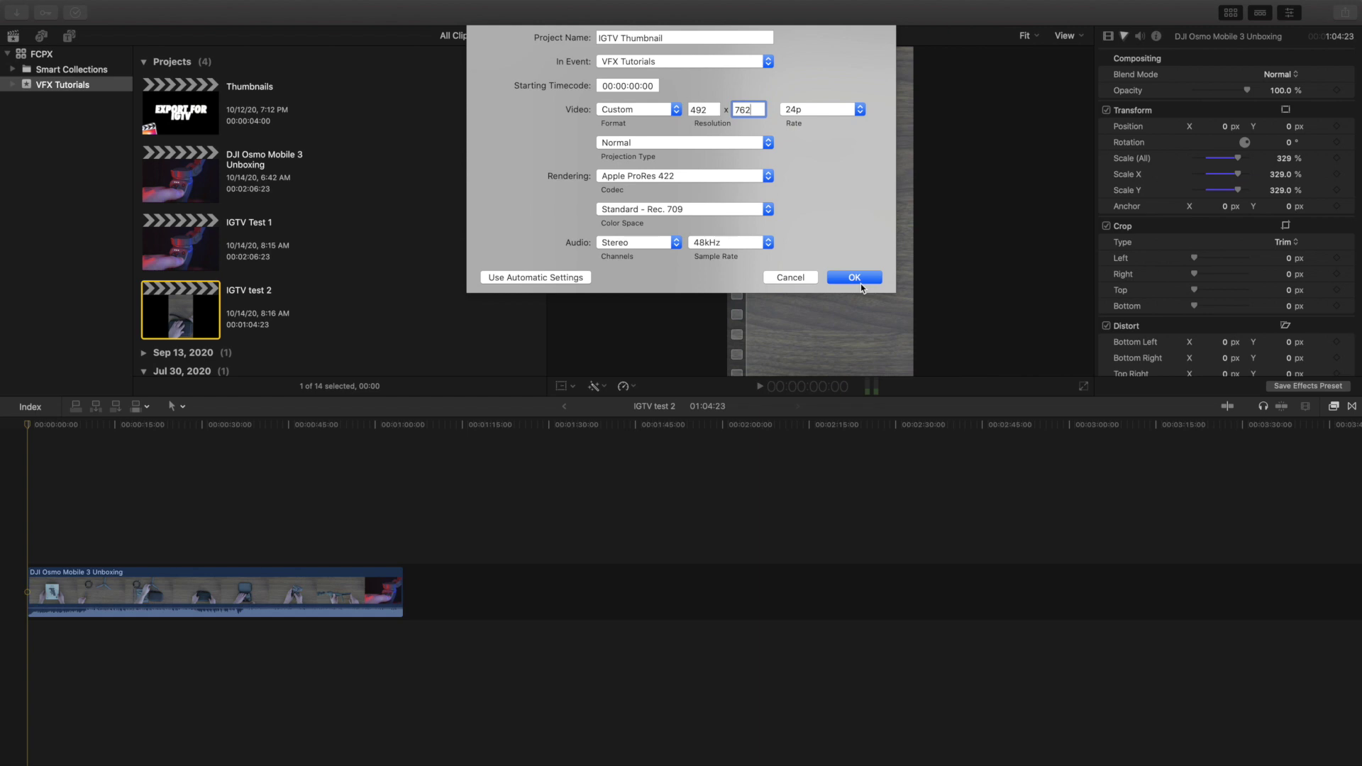
{"action": "left_click", "coordinate": [856, 282]}
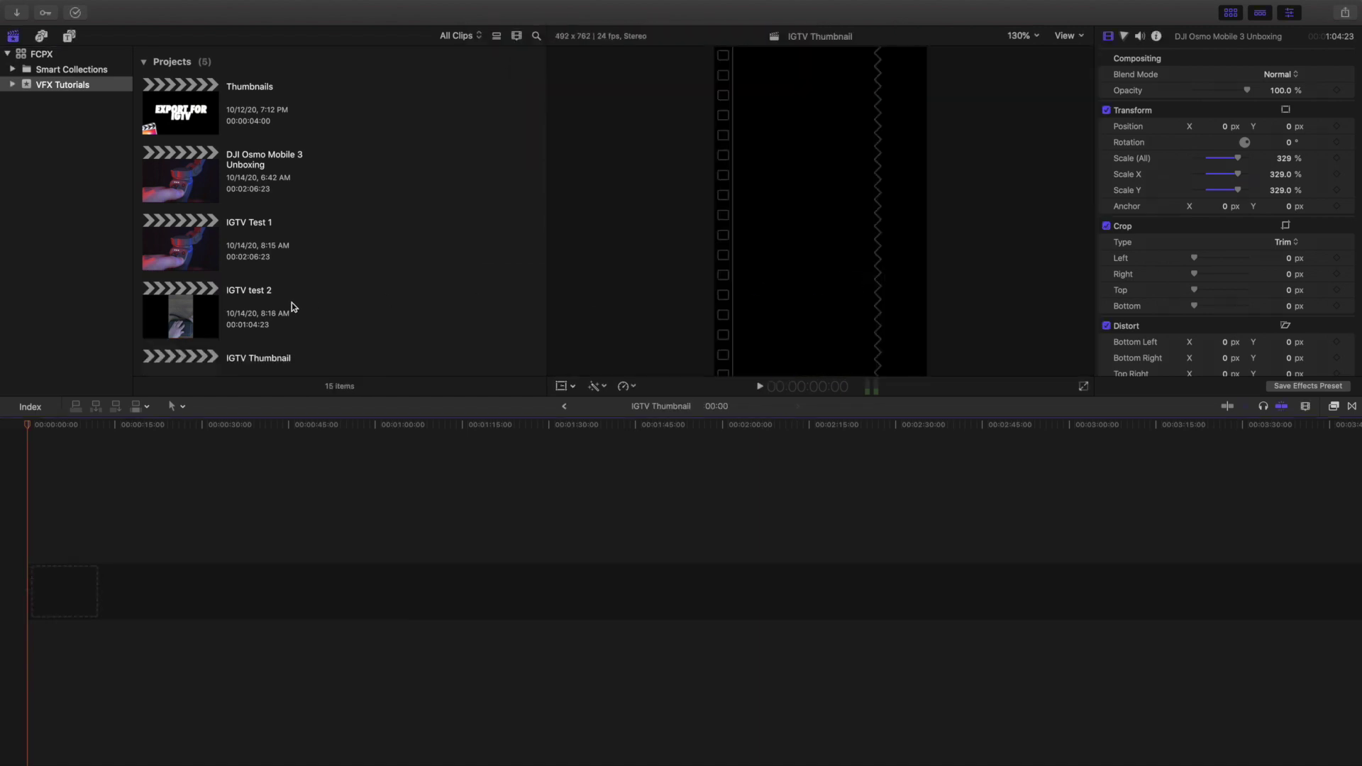
- Add a section about 16:13 long from the DJI Osmo Mobile 3 Unboxing clip to the start of the IGTV Thumbnail timeline
{"action": "scroll", "coordinate": [292, 305], "scroll_direction": "down", "scroll_amount": 3}
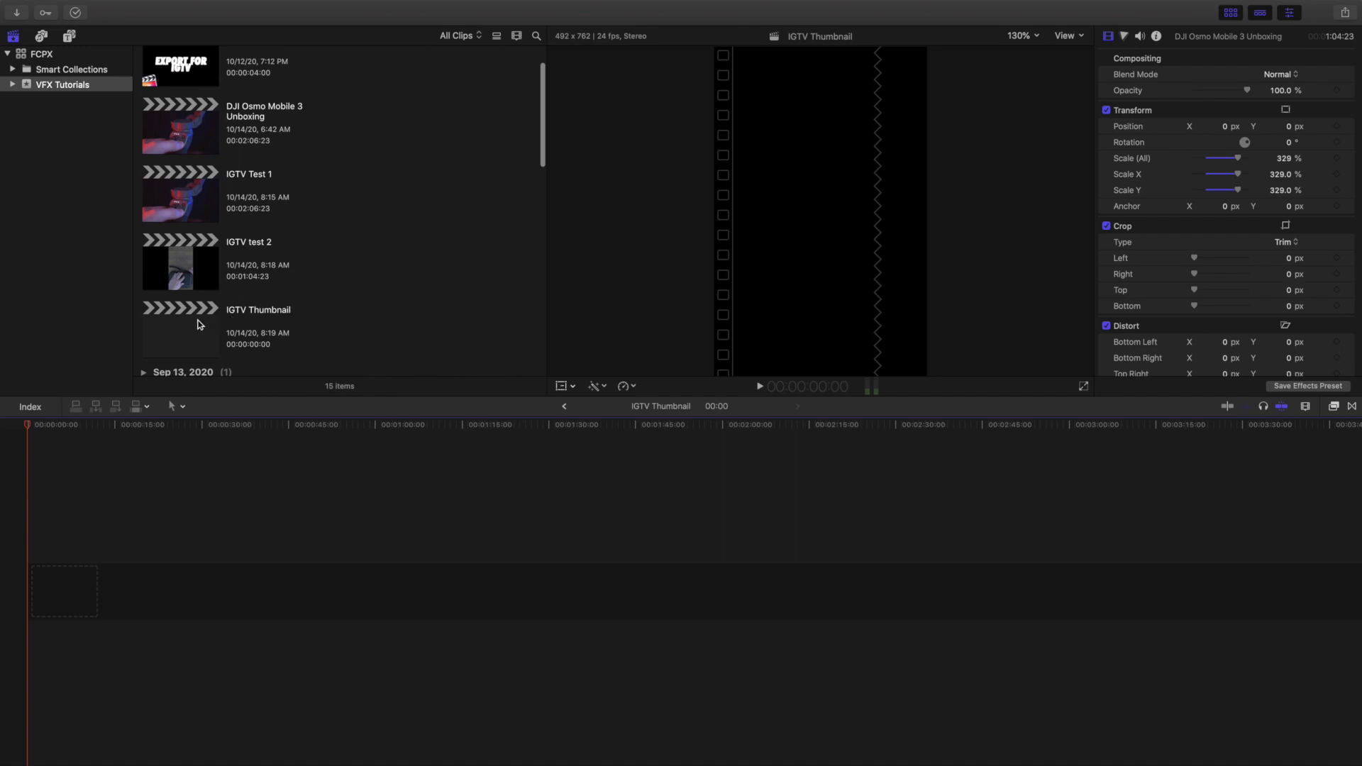
{"action": "left_click", "coordinate": [199, 325]}
{"action": "scroll", "coordinate": [200, 325], "scroll_direction": "down", "scroll_amount": 2}
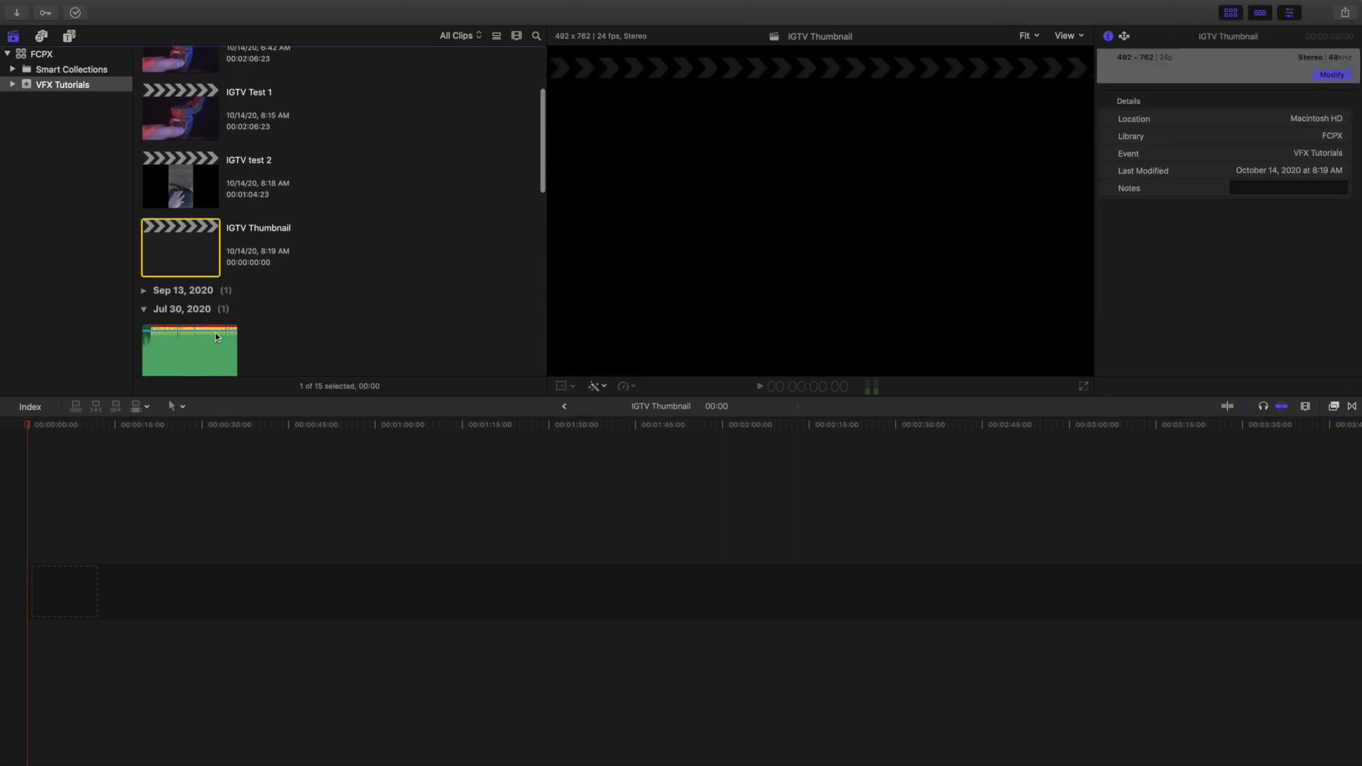
{"action": "scroll", "coordinate": [215, 333], "scroll_direction": "down", "scroll_amount": 10}
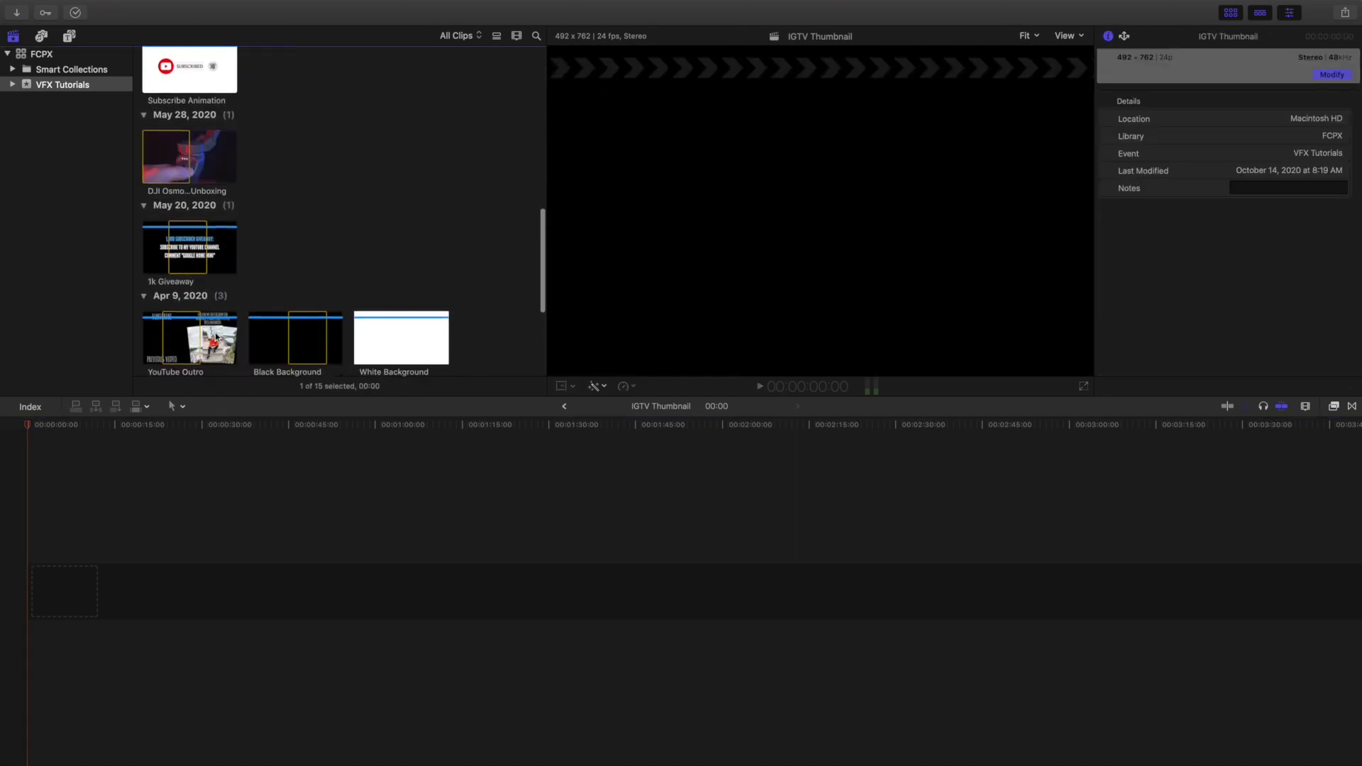
{"action": "scroll", "coordinate": [215, 337], "scroll_direction": "up", "scroll_amount": 8}
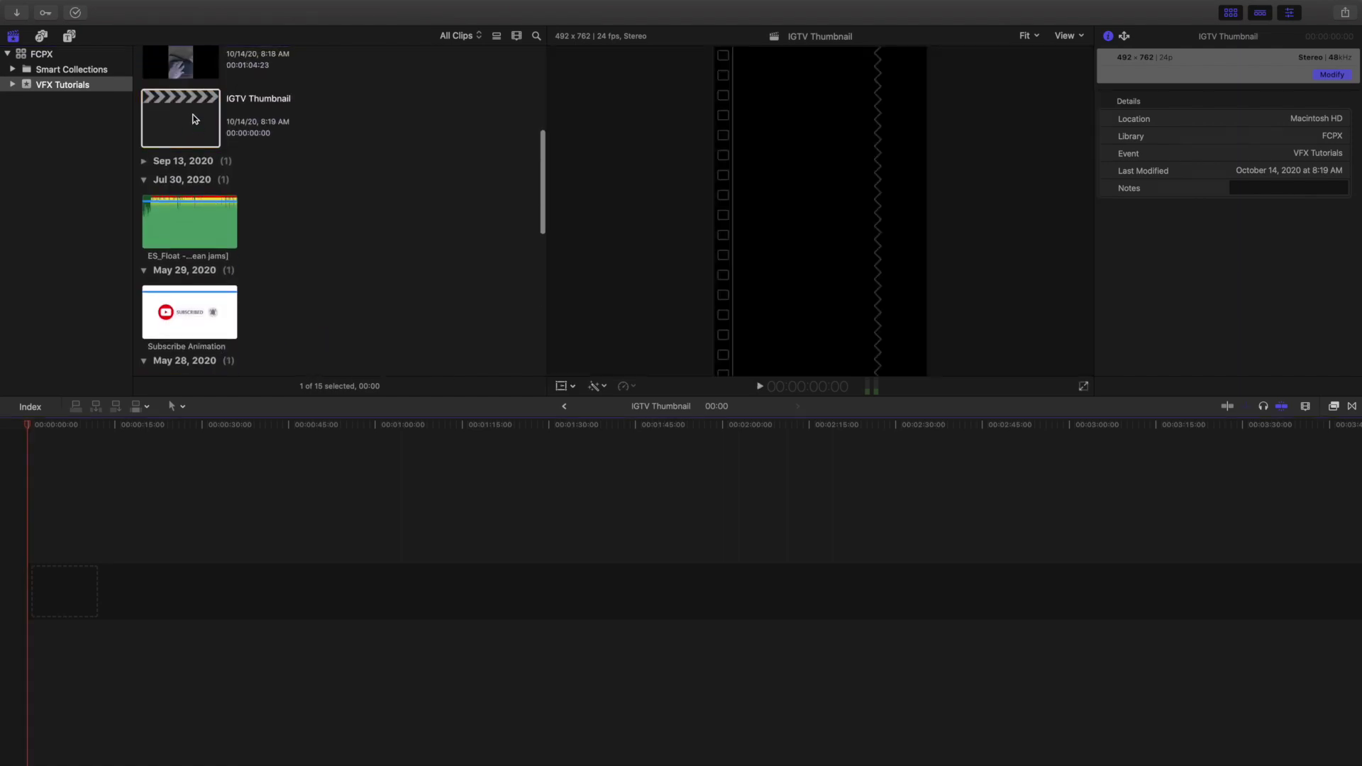
{"action": "scroll", "coordinate": [177, 252], "scroll_direction": "down", "scroll_amount": 5}
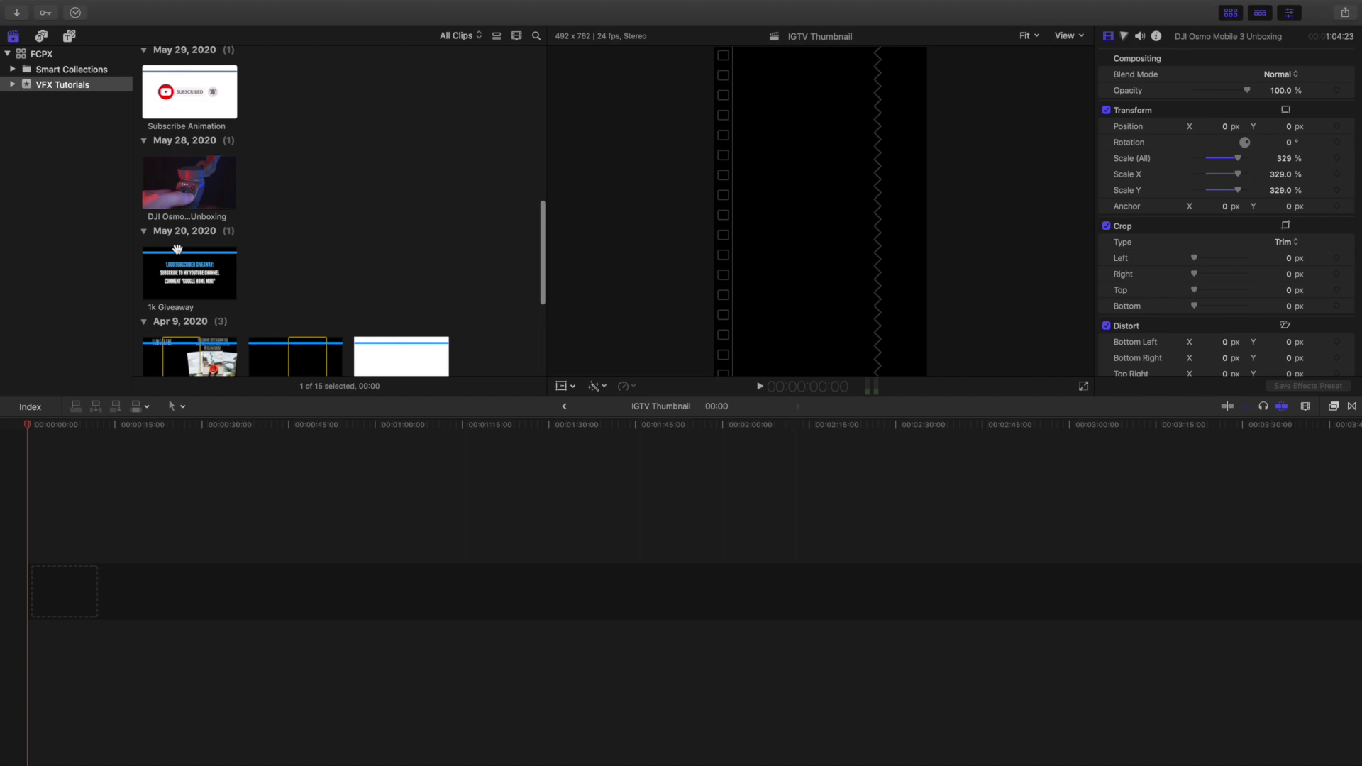
{"action": "left_click", "coordinate": [180, 173]}
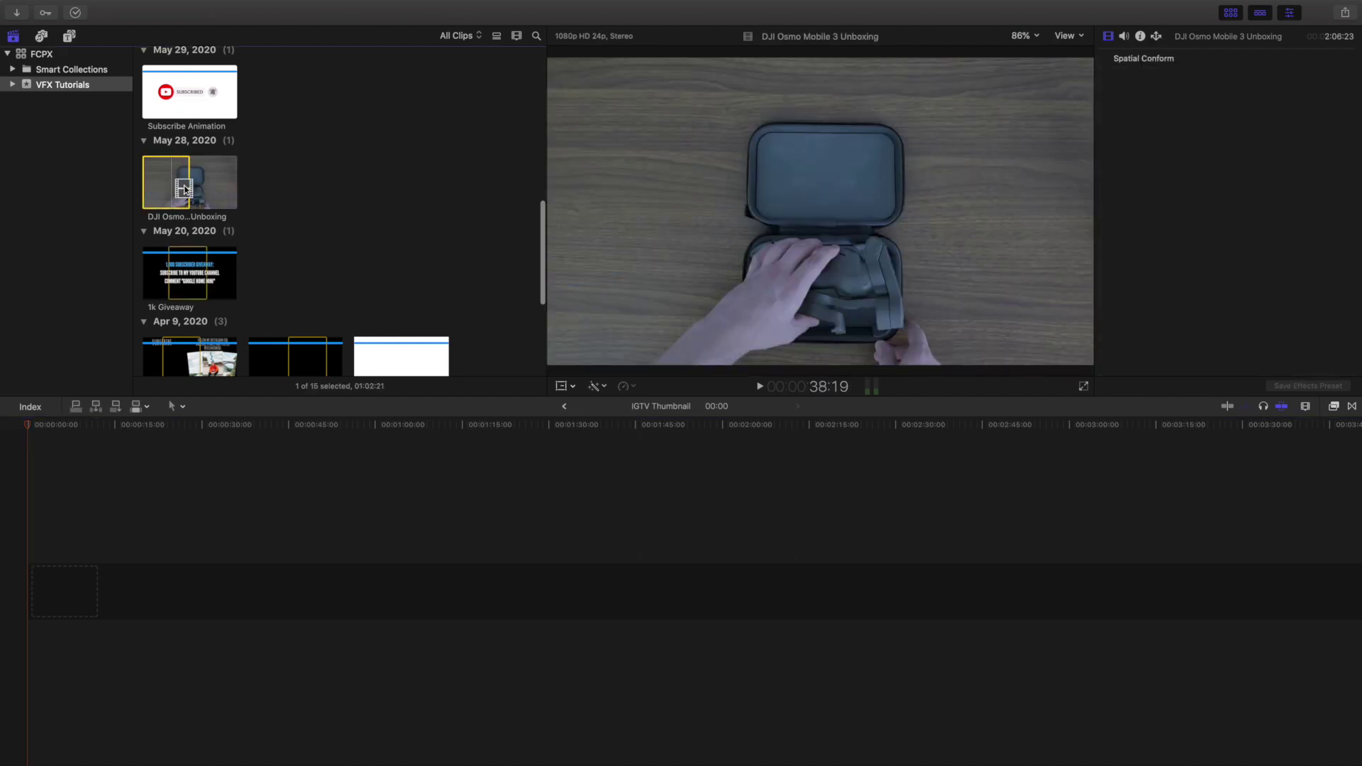
{"action": "left_click_drag", "start_coordinate": [189, 189], "coordinate": [20, 522]}
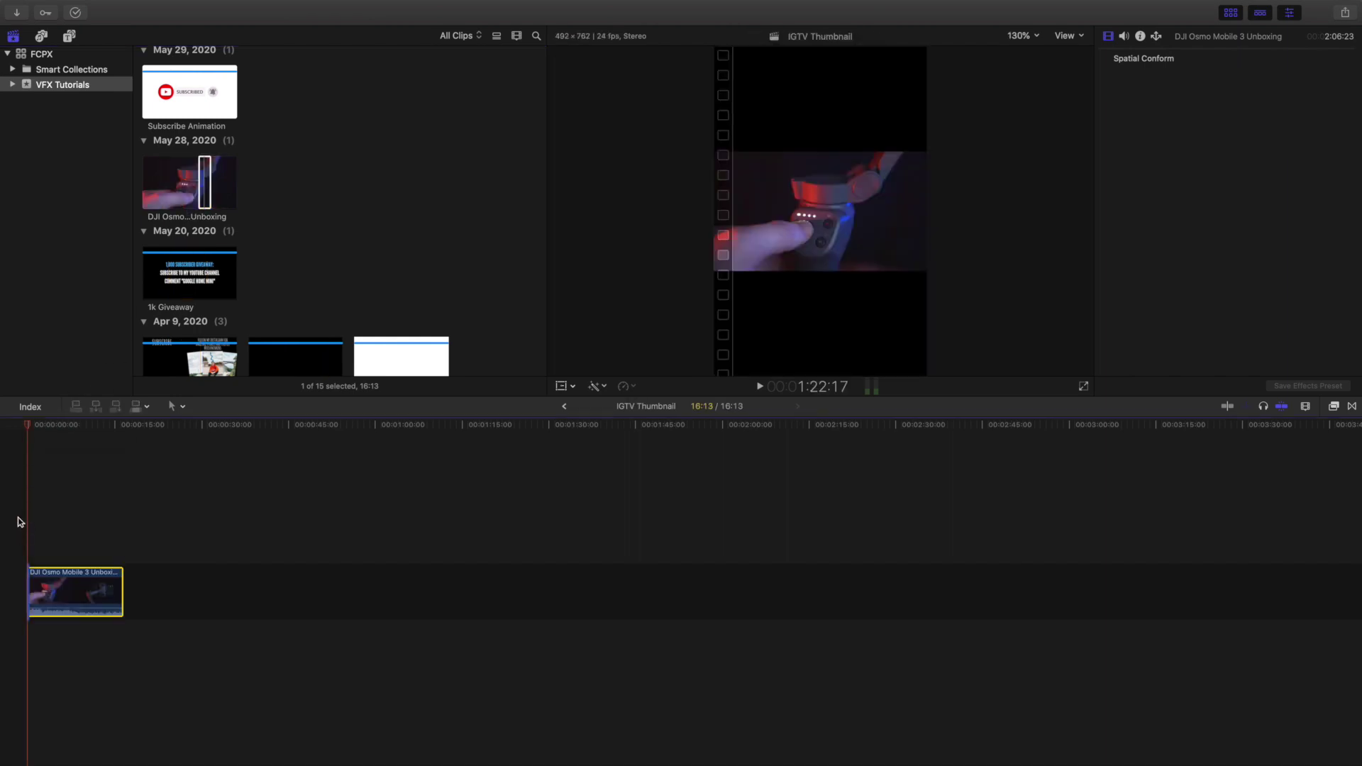
- At 9:05, transform the timeline clip to a scale of about 289% and an X position of about -80.3 px, then deselect it
{"action": "left_click", "coordinate": [81, 547]}
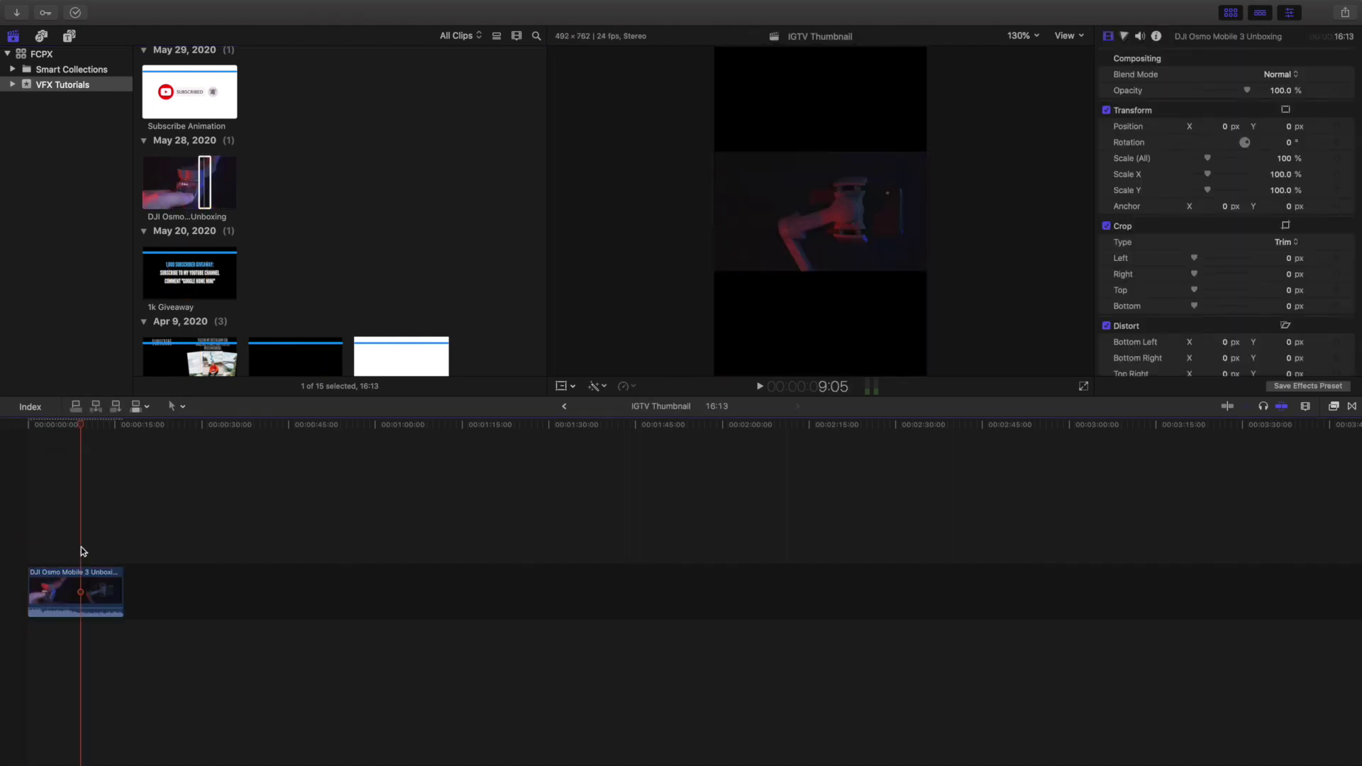
{"action": "left_click", "coordinate": [83, 585]}
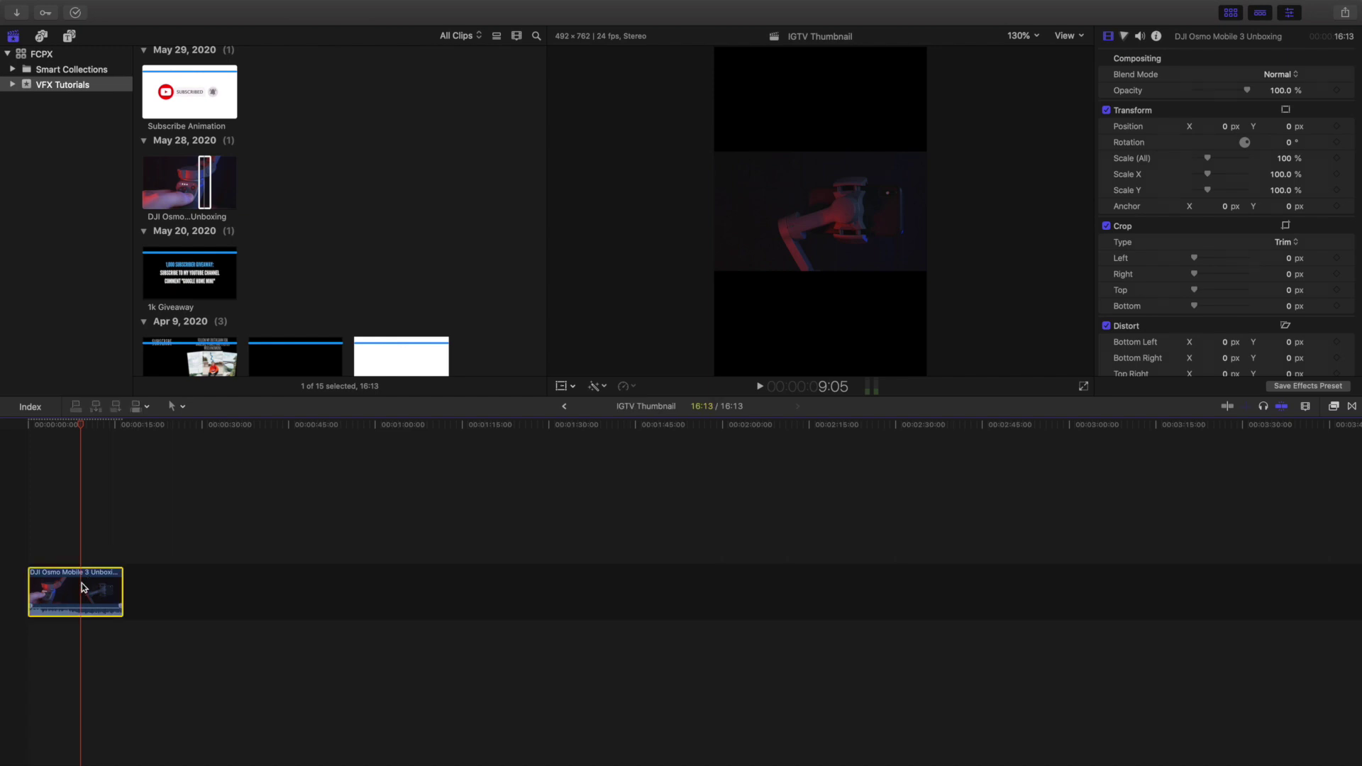
{"action": "left_click", "coordinate": [560, 387]}
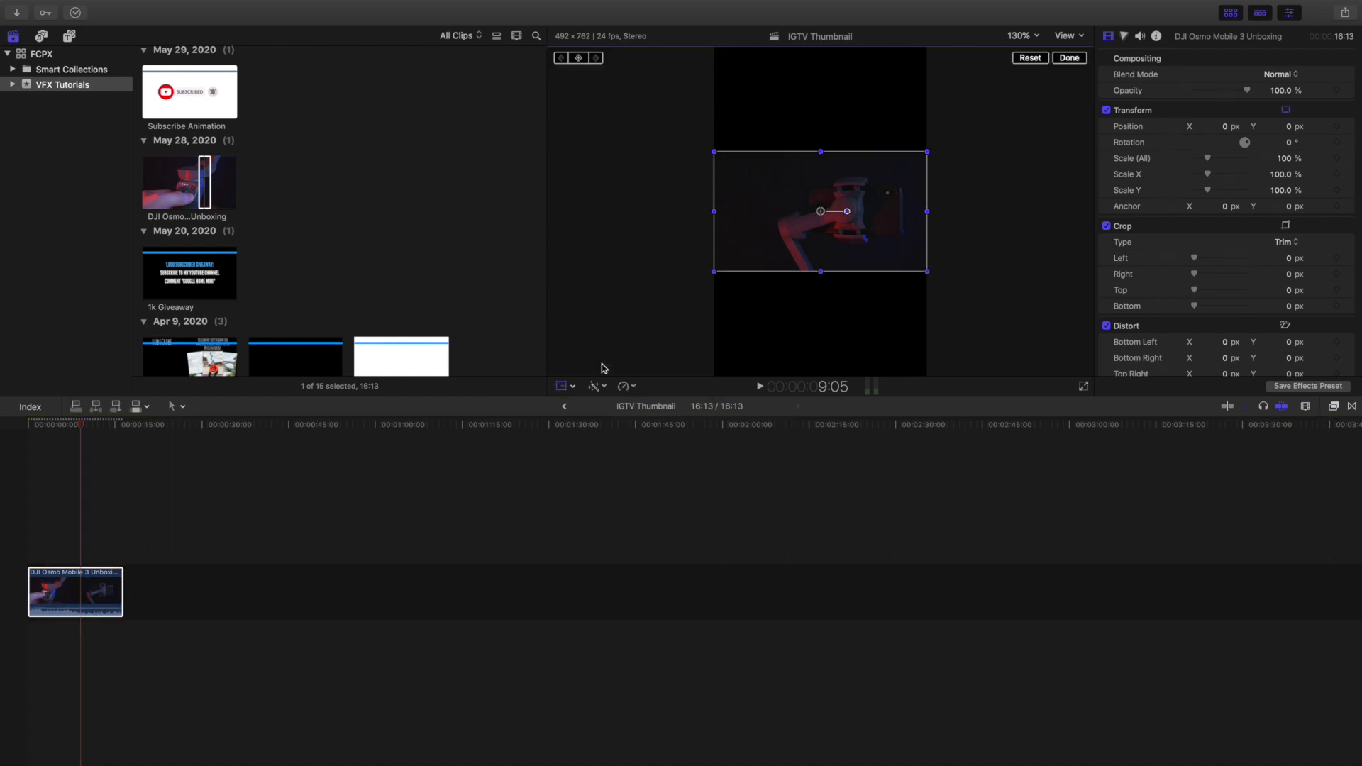
{"action": "left_click_drag", "start_coordinate": [1210, 158], "coordinate": [1234, 164]}
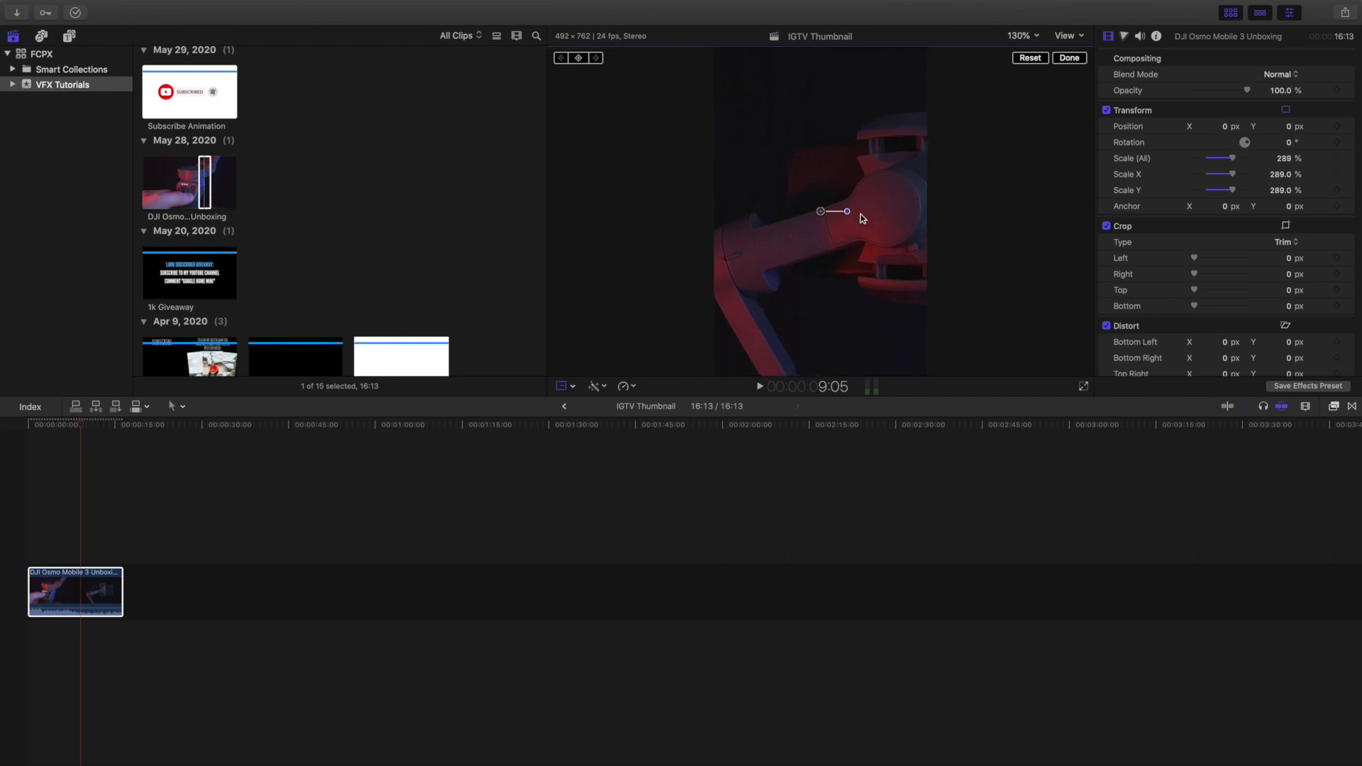
{"action": "left_click_drag", "start_coordinate": [821, 211], "coordinate": [785, 212]}
{"action": "left_click", "coordinate": [1069, 59]}
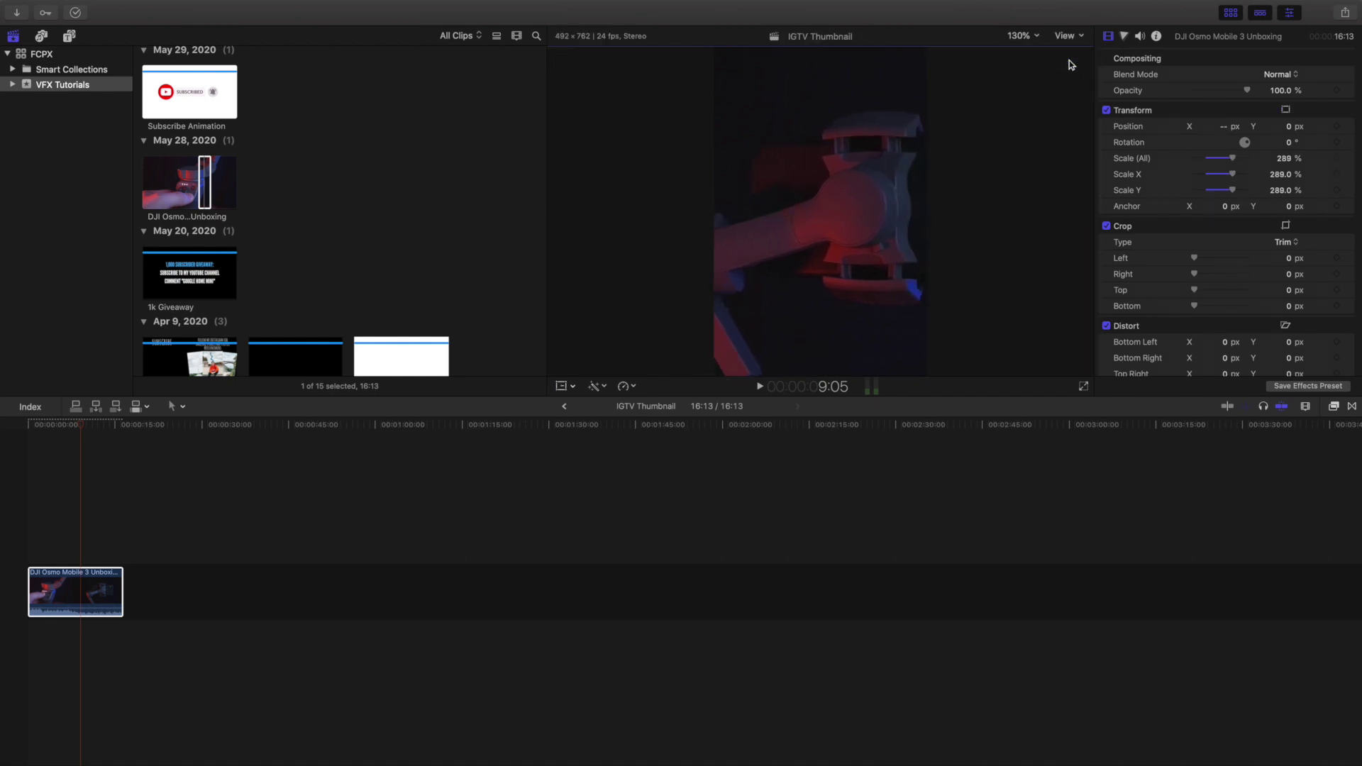
{"action": "left_click", "coordinate": [92, 539]}
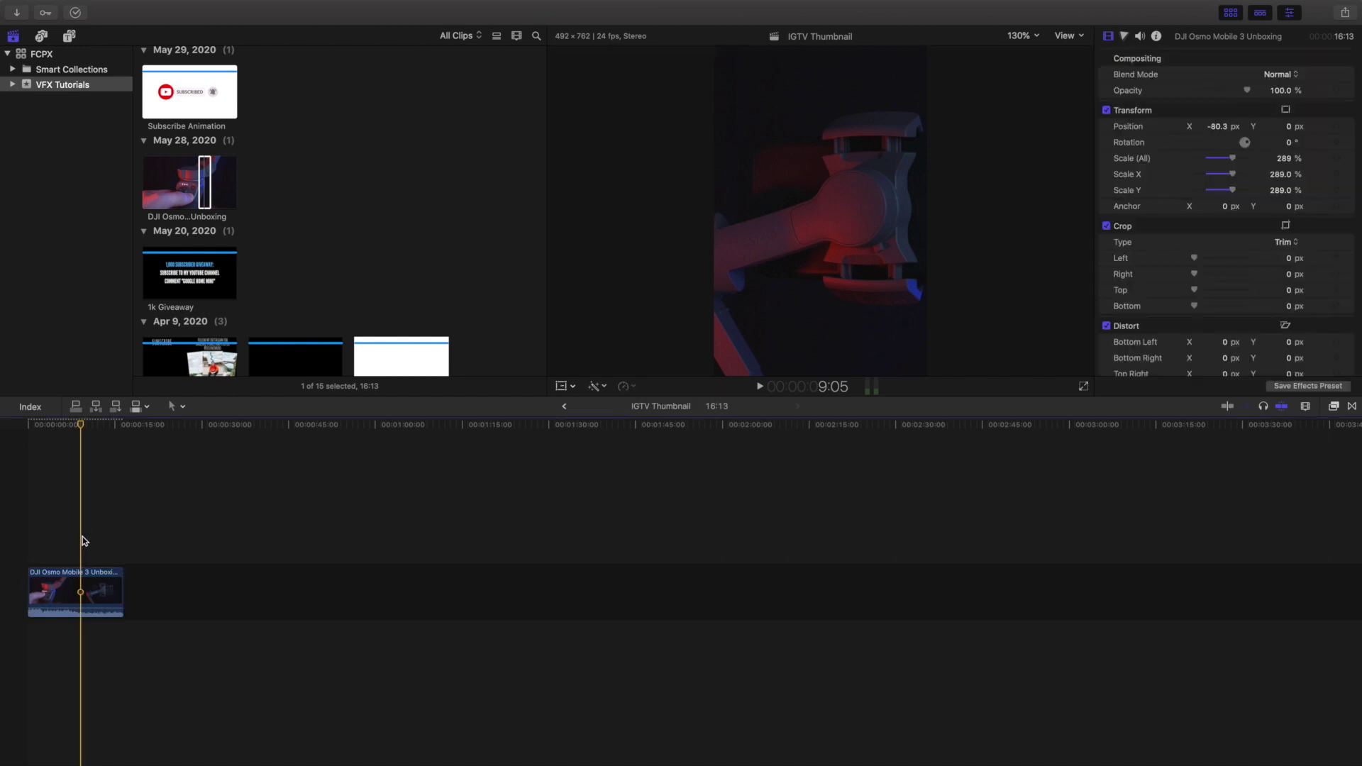
- Save the current frame of the IGTV Thumbnail timeline as a PNG named IGTV Thumbnail in the Downloads folder
{"action": "left_click", "coordinate": [79, 586]}
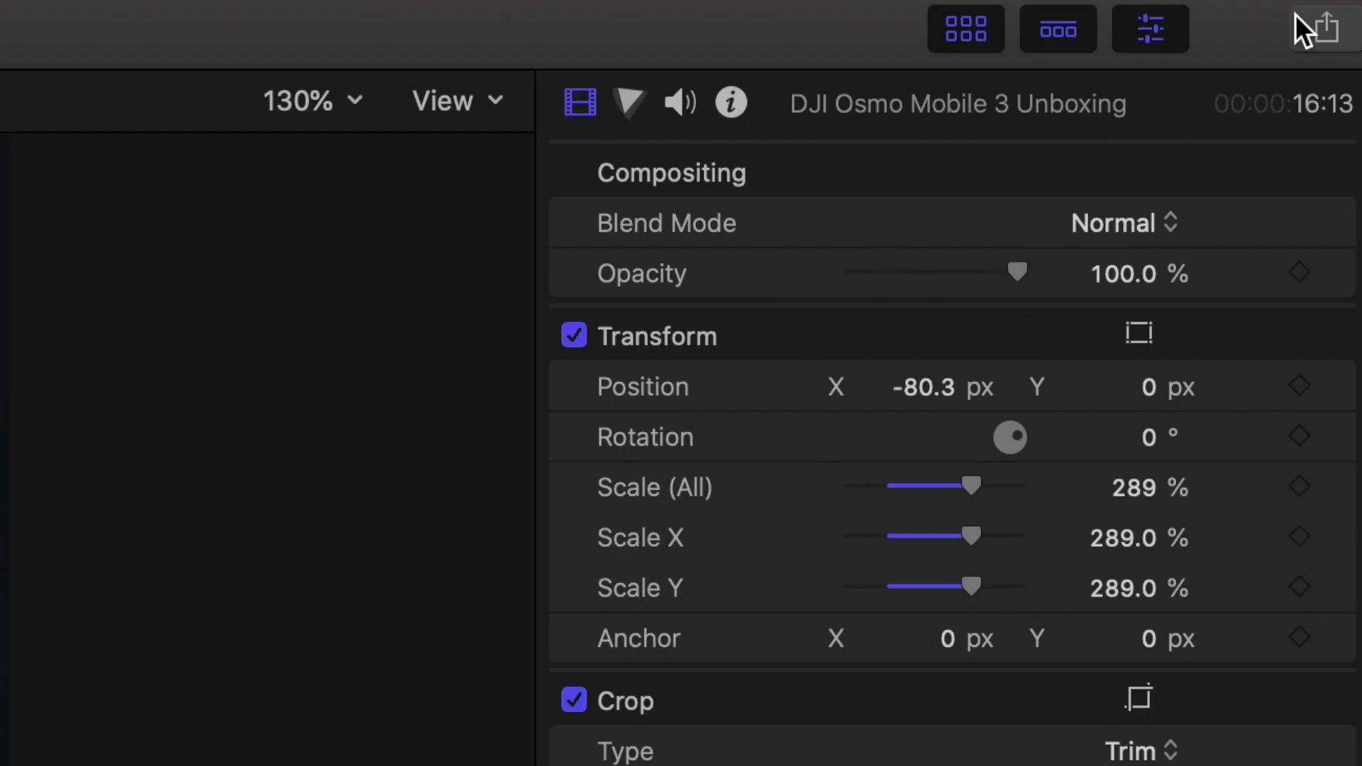
{"action": "left_click", "coordinate": [1346, 12]}
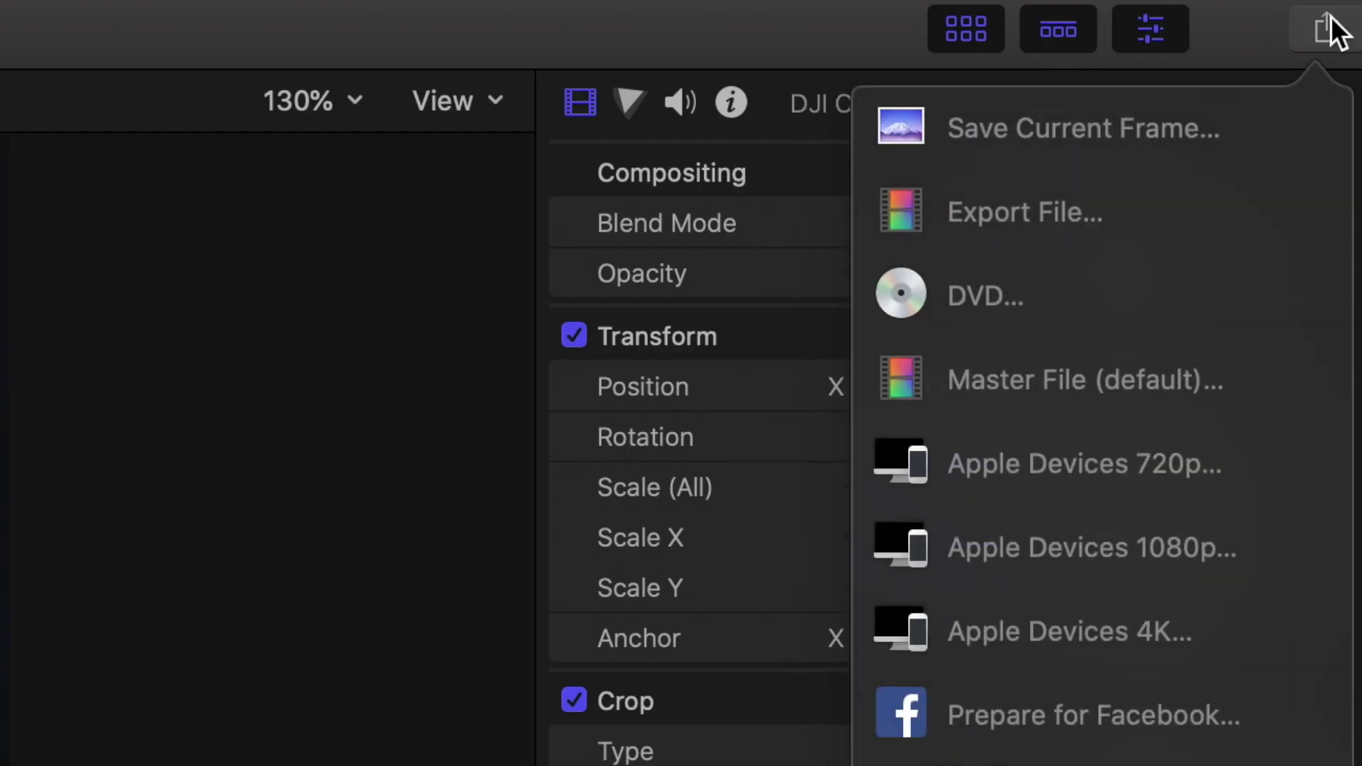
{"action": "left_click", "coordinate": [1109, 127]}
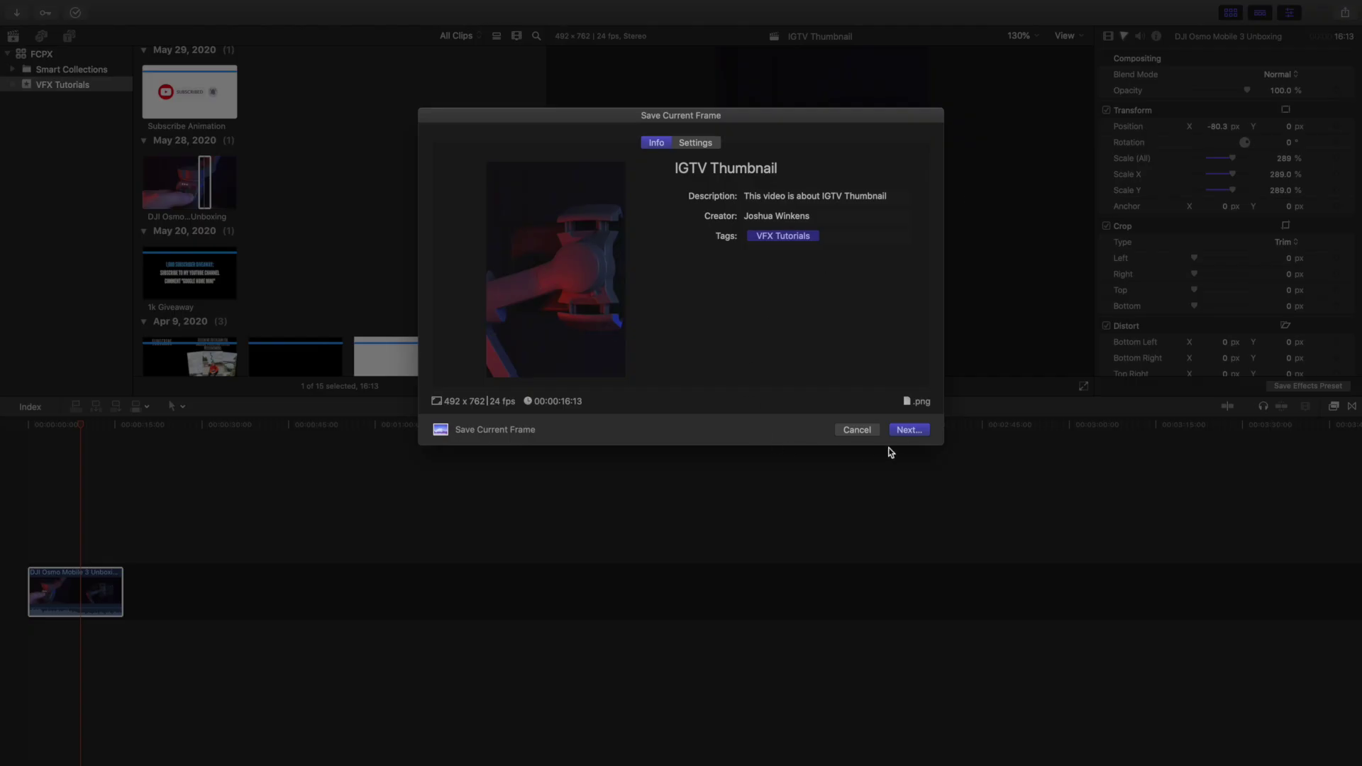
{"action": "left_click", "coordinate": [905, 430]}
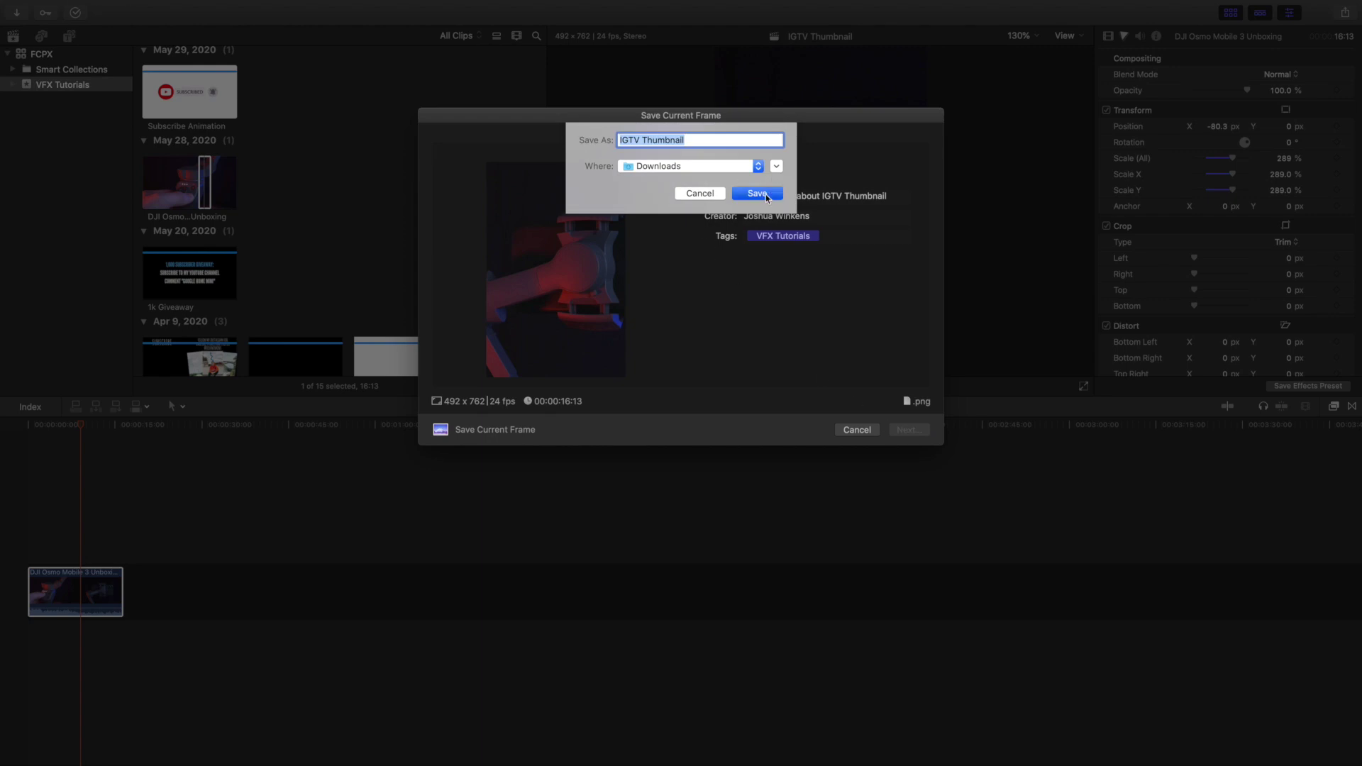
{"action": "left_click", "coordinate": [757, 193]}
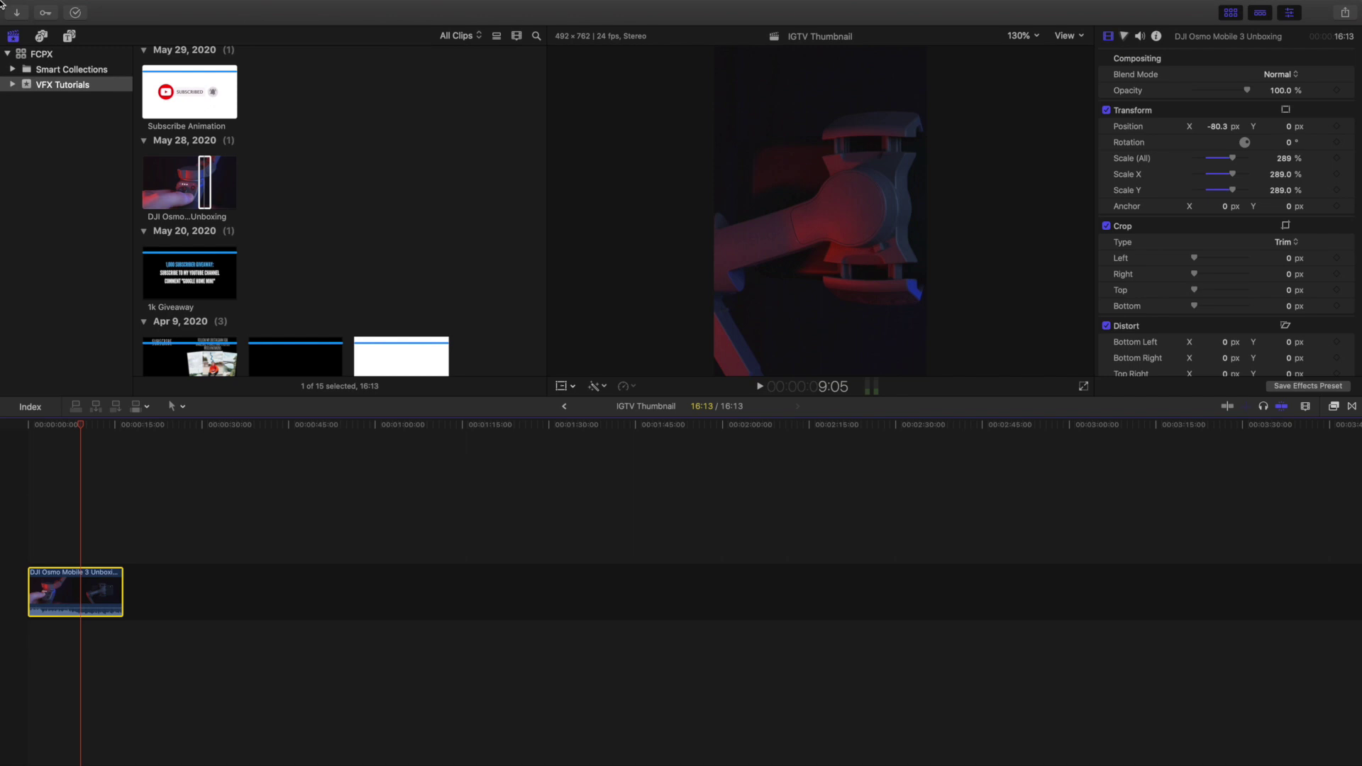
- Close the Final Cut Pro window, switch to Google Chrome and open the bookmarked Instagram site
{"action": "mouse_move", "coordinate": [3, 2]}
{"action": "left_click", "coordinate": [13, 31]}
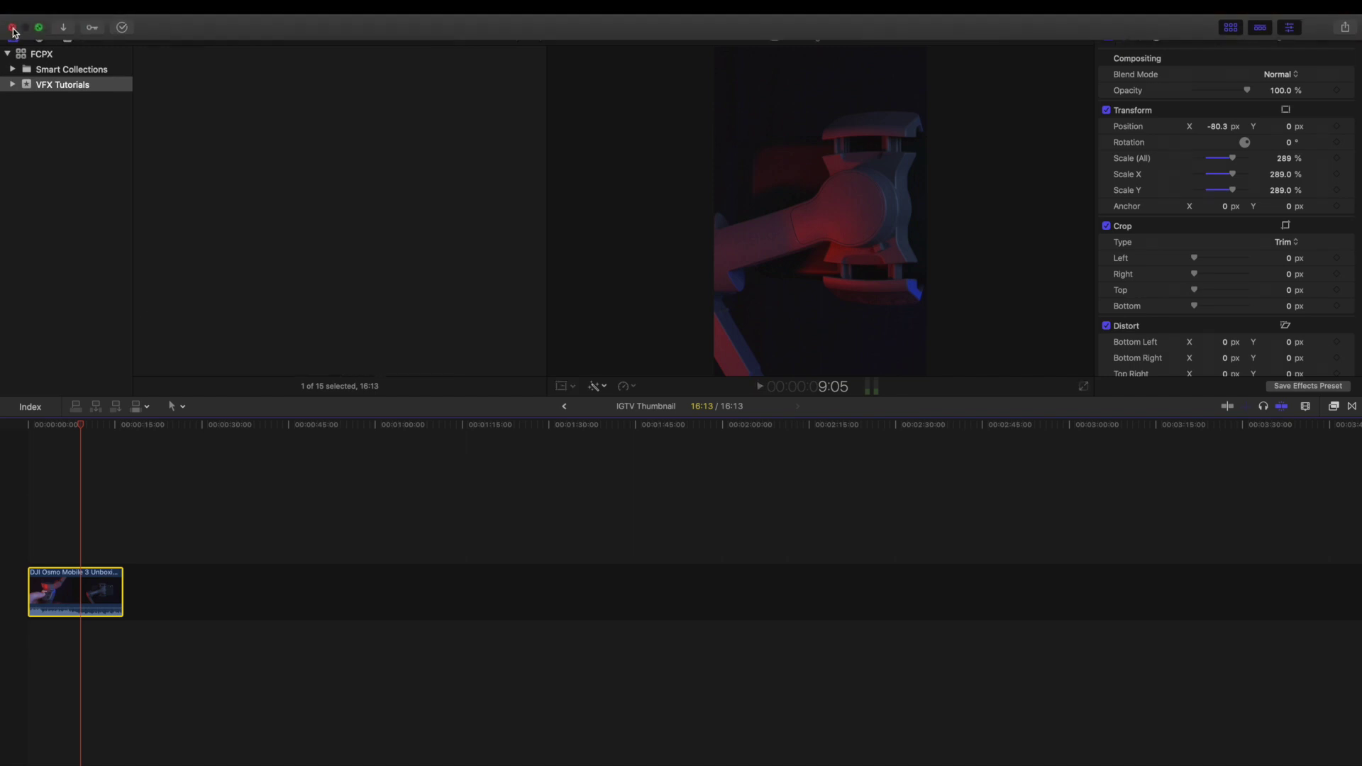
{"action": "left_click", "coordinate": [465, 741]}
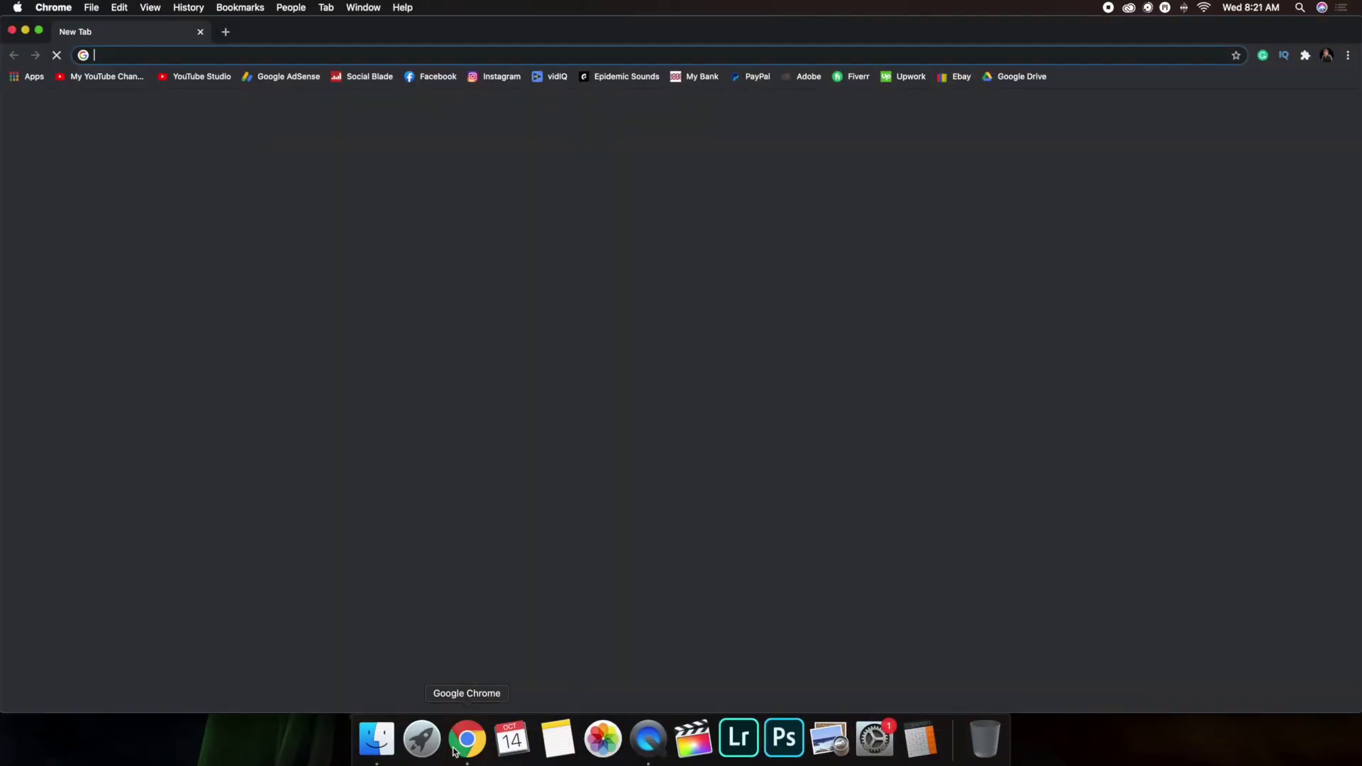
{"action": "left_click", "coordinate": [499, 79]}
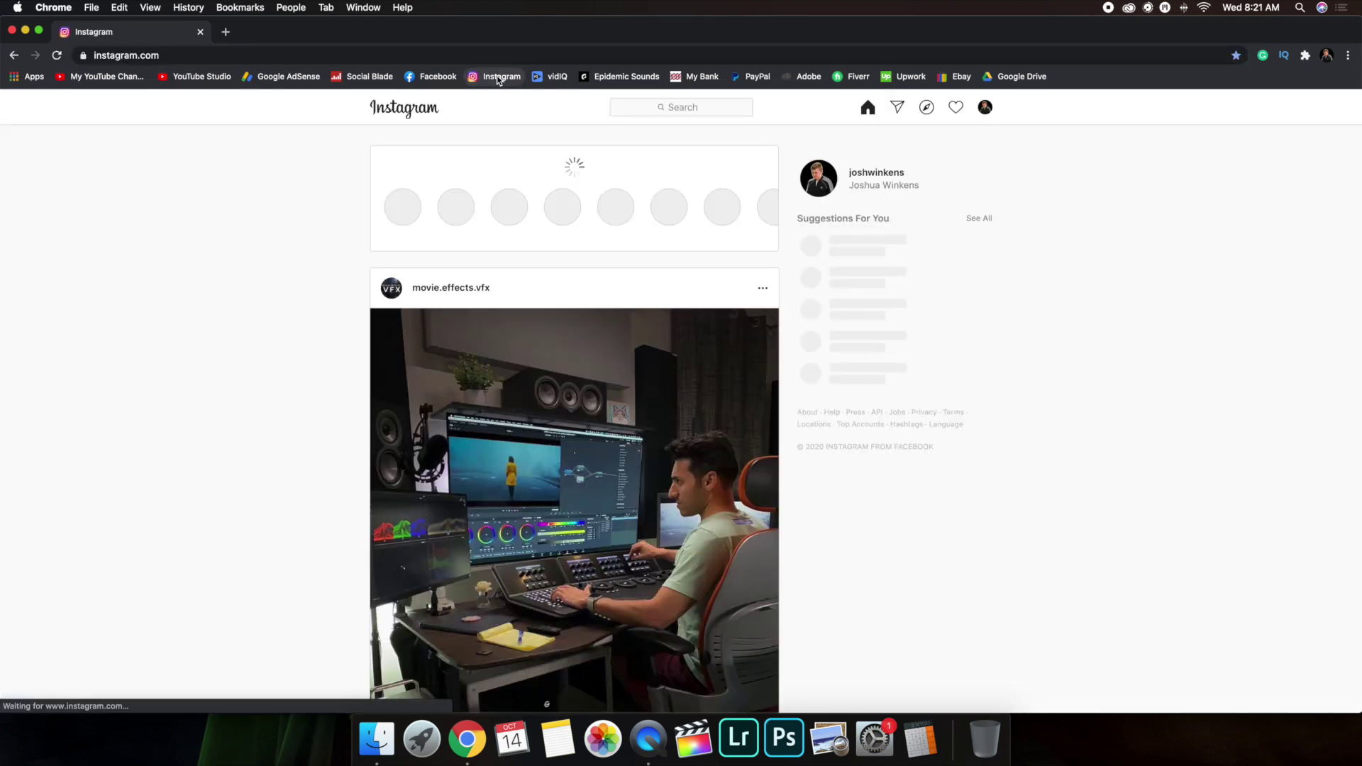
- Go to the account's own profile and start a new video upload from its IGTV section
{"action": "left_click", "coordinate": [985, 108]}
{"action": "left_click", "coordinate": [911, 143]}
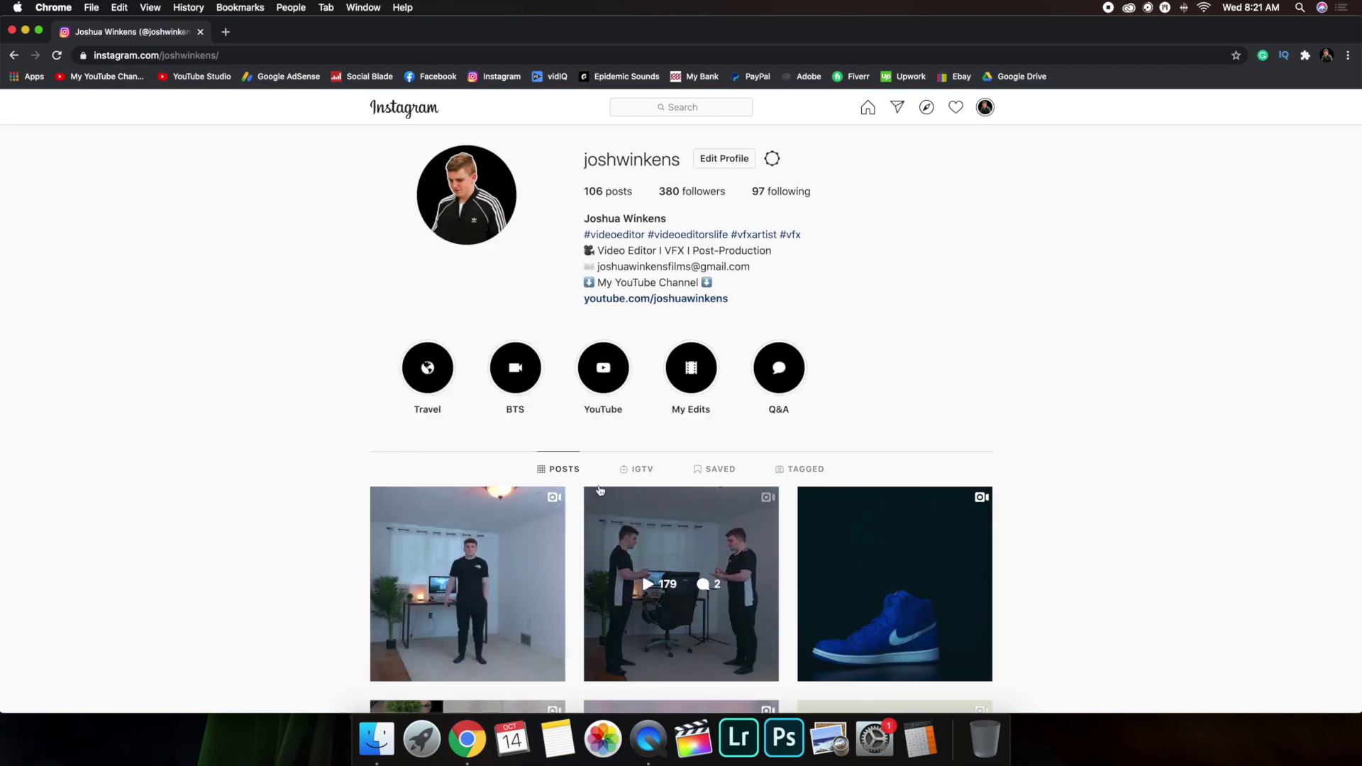
{"action": "left_click", "coordinate": [634, 469]}
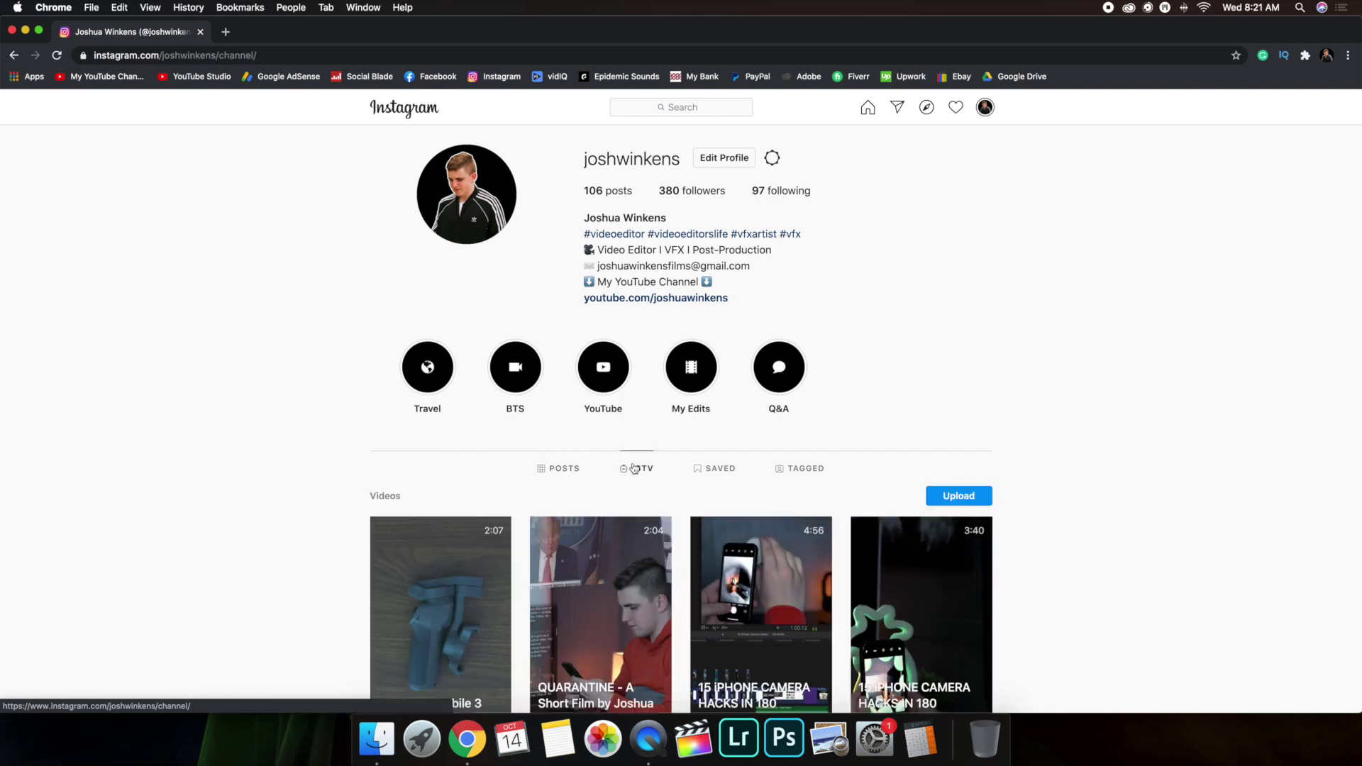
{"action": "scroll", "coordinate": [335, 490], "scroll_direction": "down", "scroll_amount": 3}
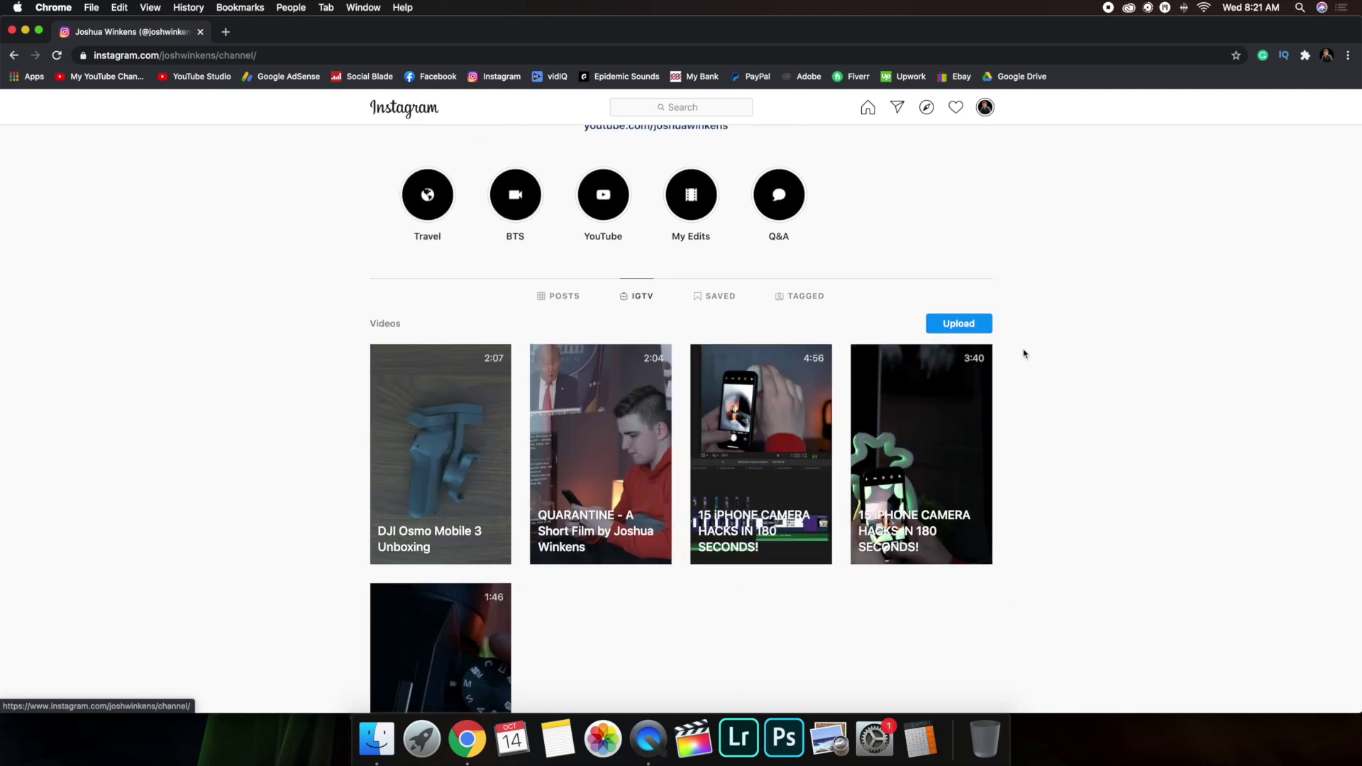
{"action": "left_click", "coordinate": [948, 325]}
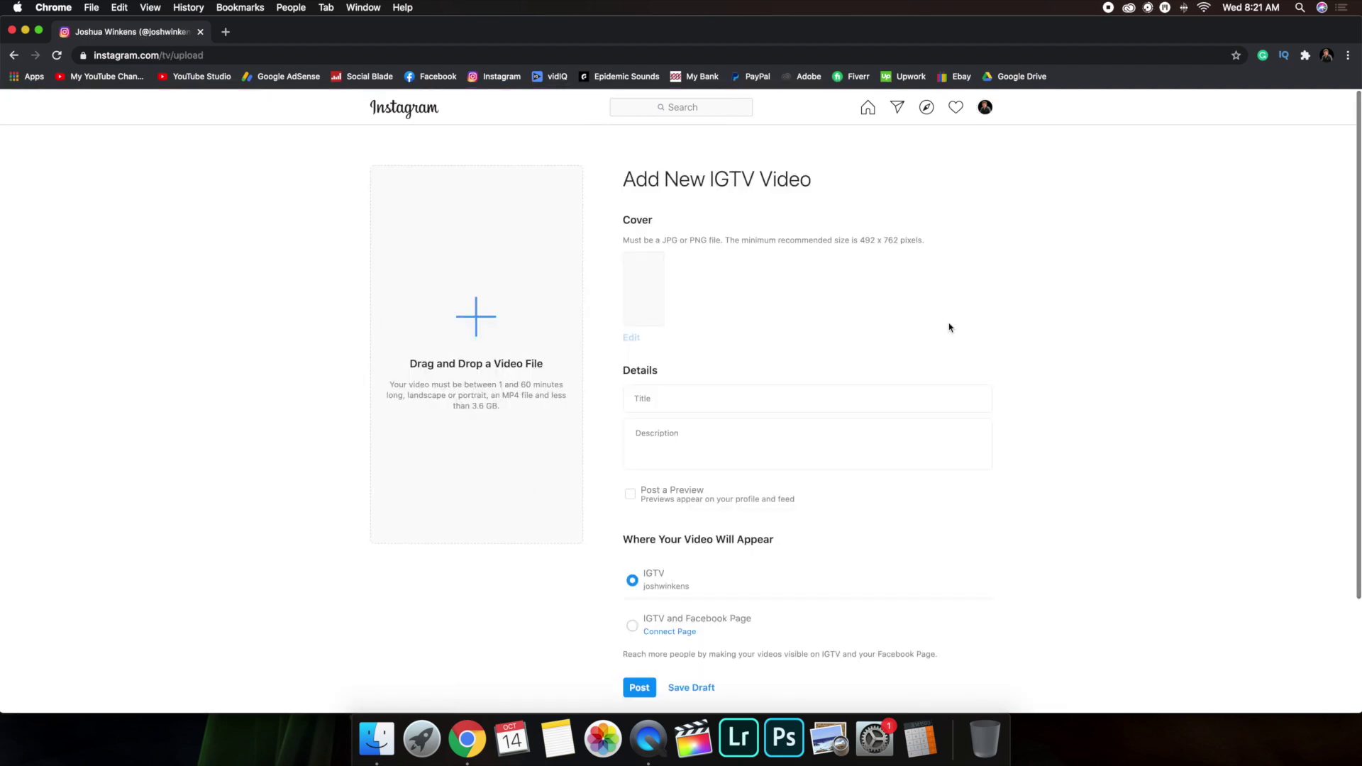
- Upload IGTV test 2.mov from Downloads as the new IGTV video and briefly play its preview
{"action": "left_click", "coordinate": [485, 315]}
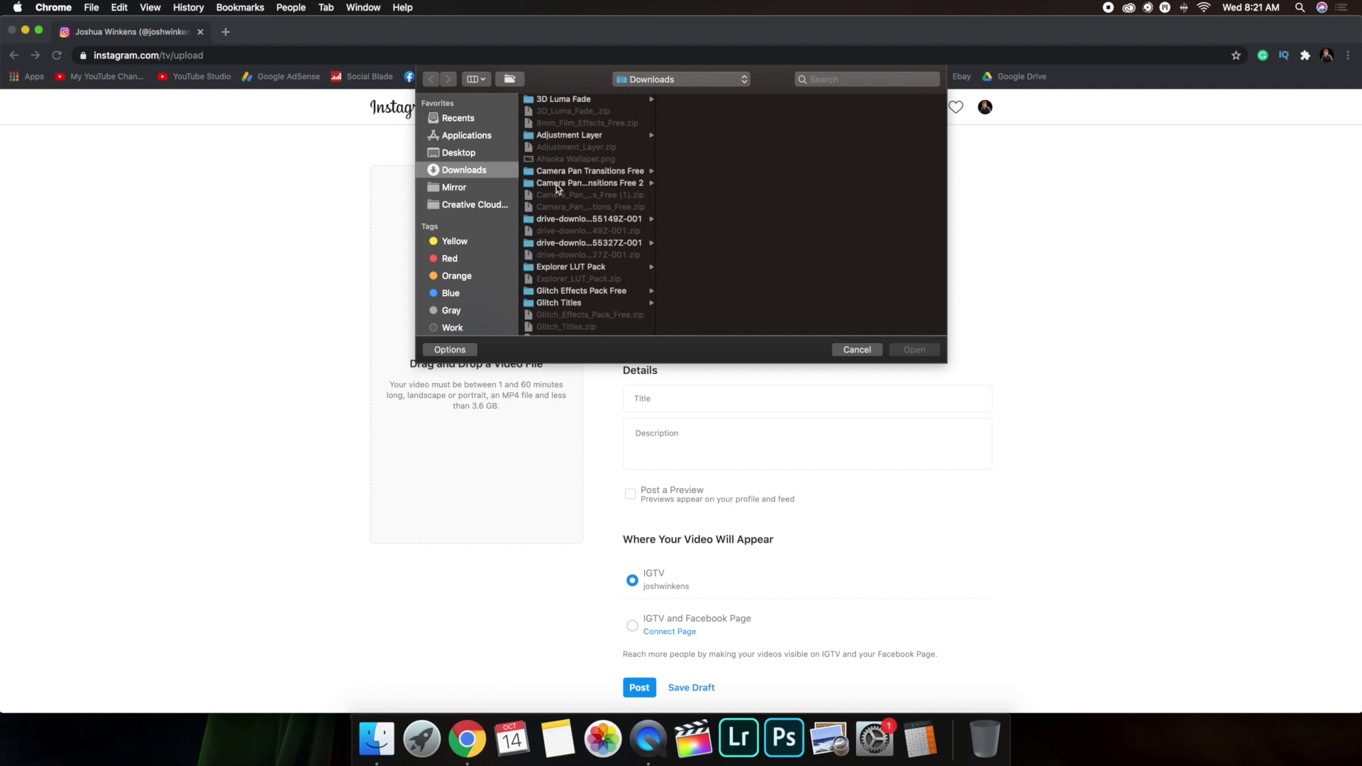
{"action": "scroll", "coordinate": [561, 201], "scroll_direction": "down", "scroll_amount": 5}
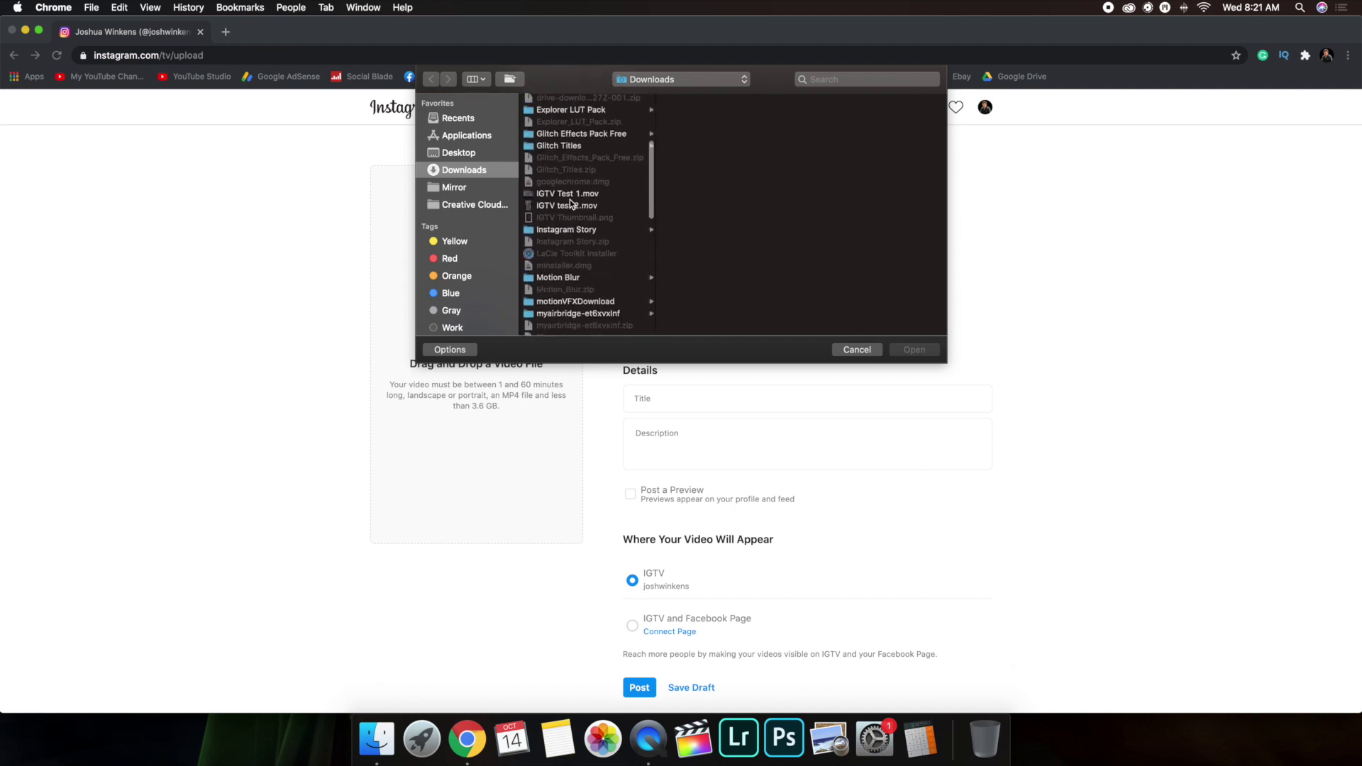
{"action": "left_click", "coordinate": [568, 197]}
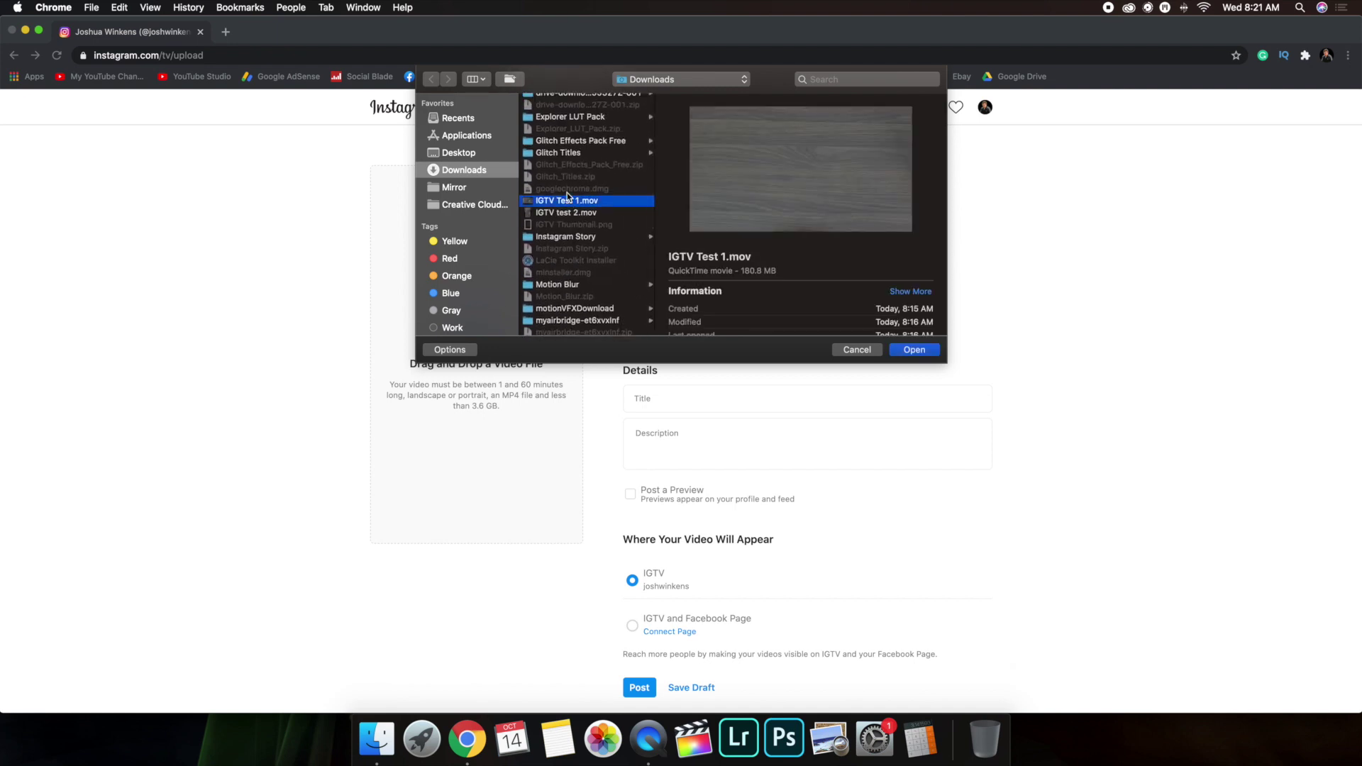
{"action": "left_click", "coordinate": [575, 213]}
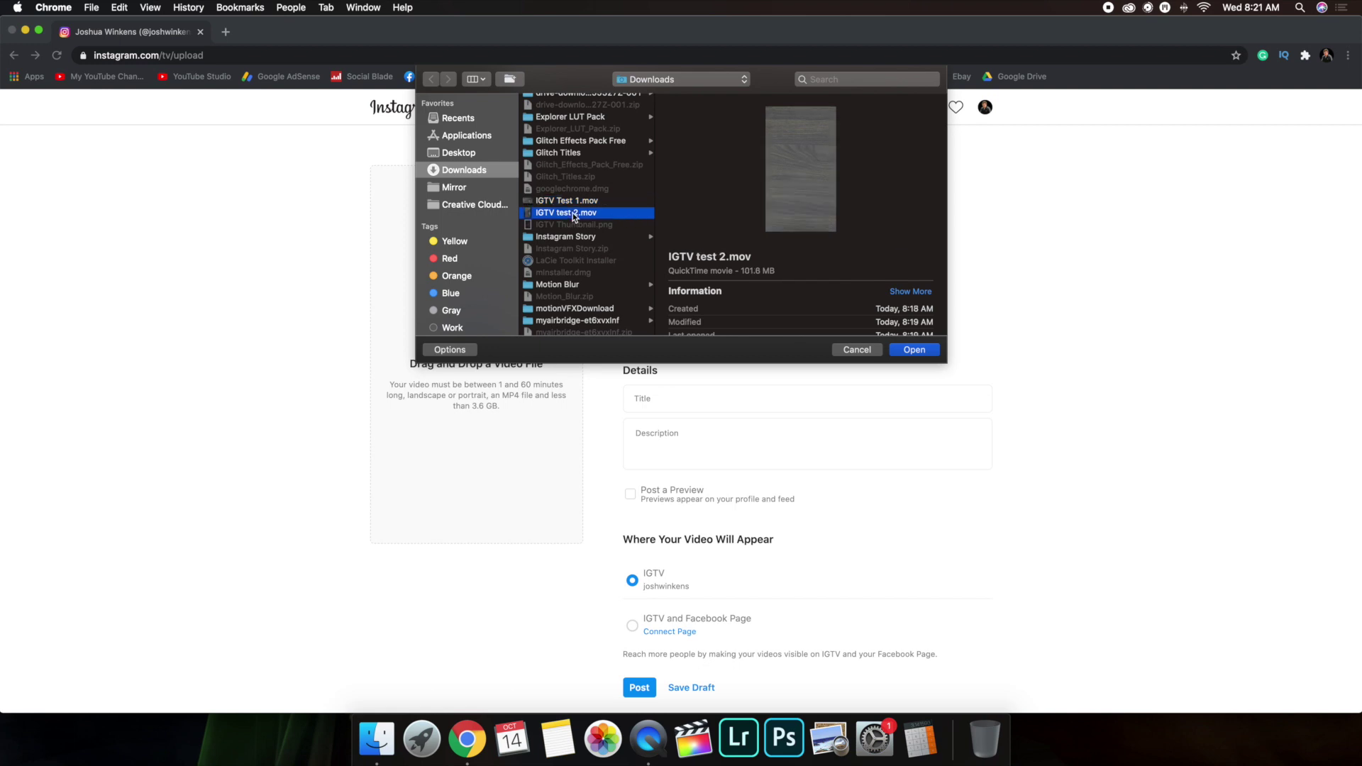
{"action": "left_click", "coordinate": [574, 201]}
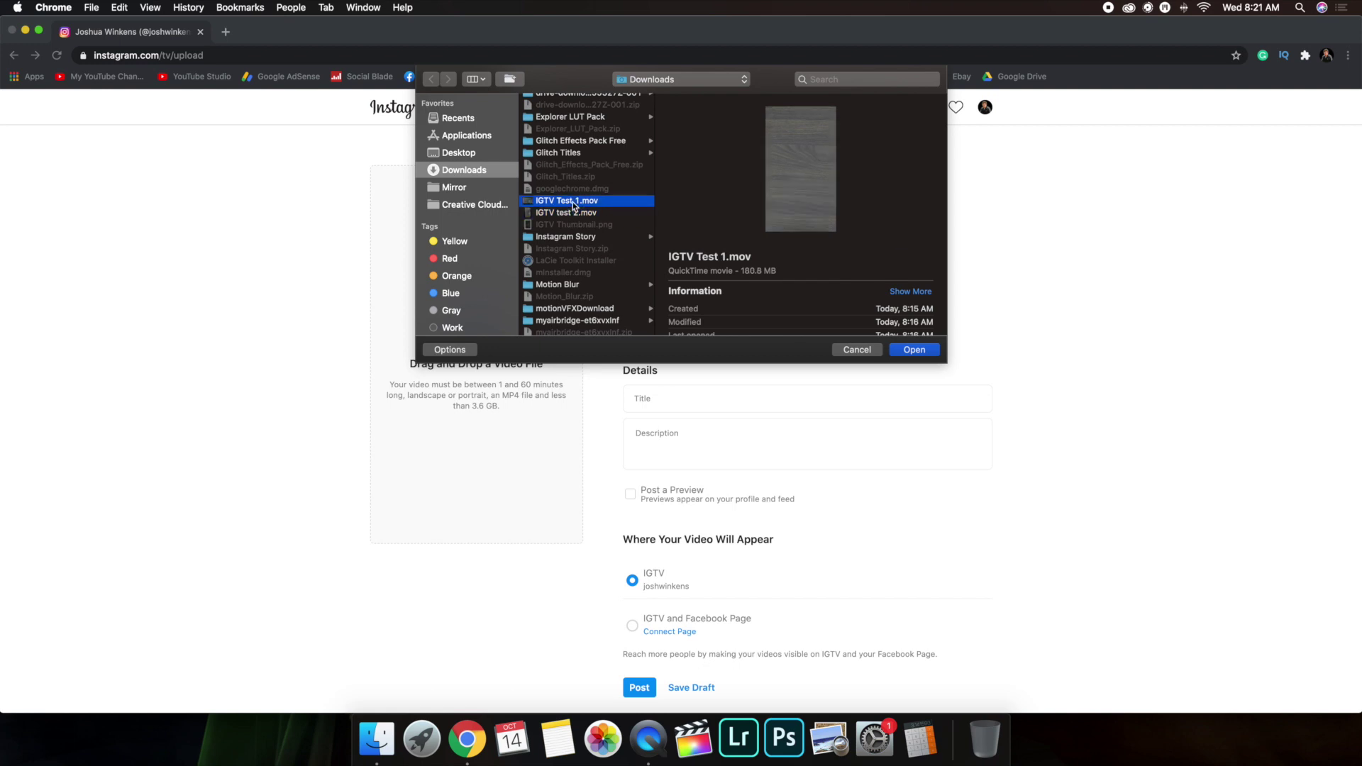
{"action": "left_click", "coordinate": [581, 214]}
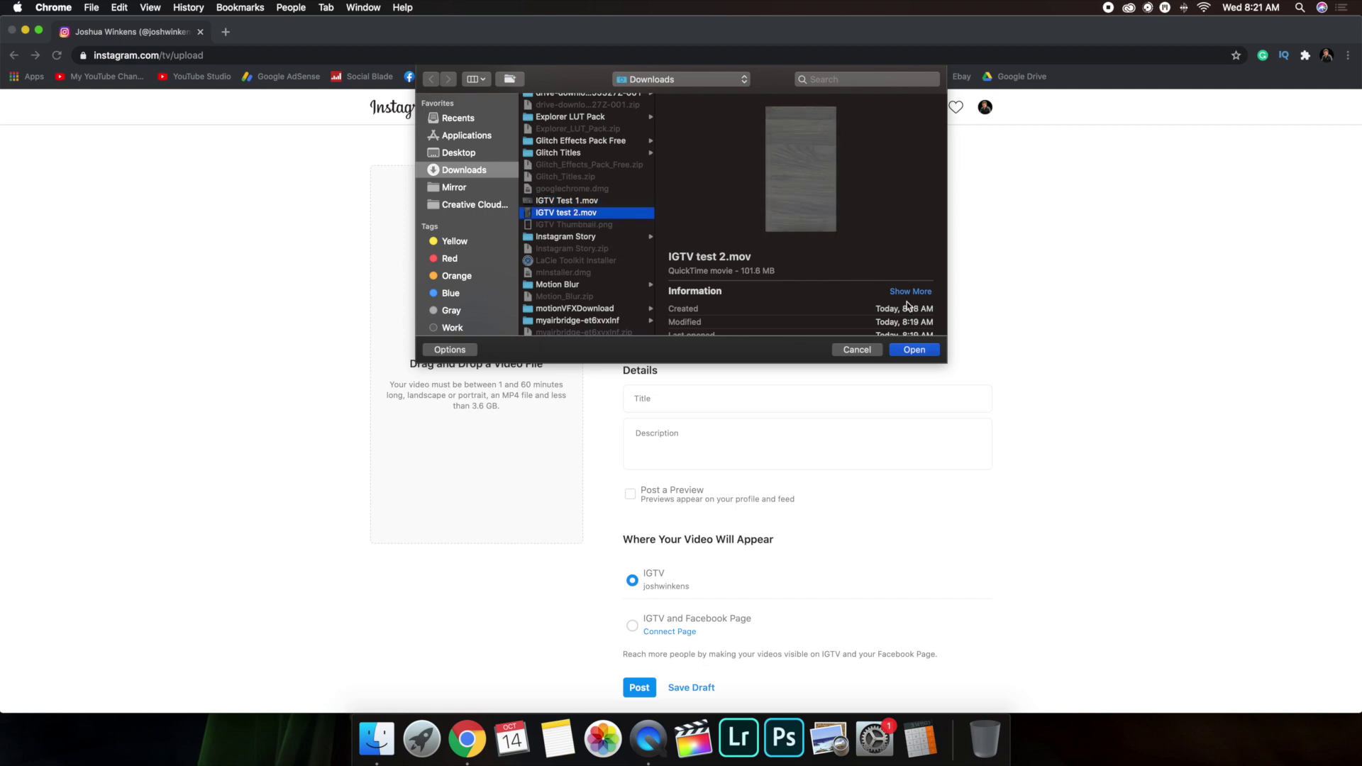
{"action": "left_click", "coordinate": [915, 350]}
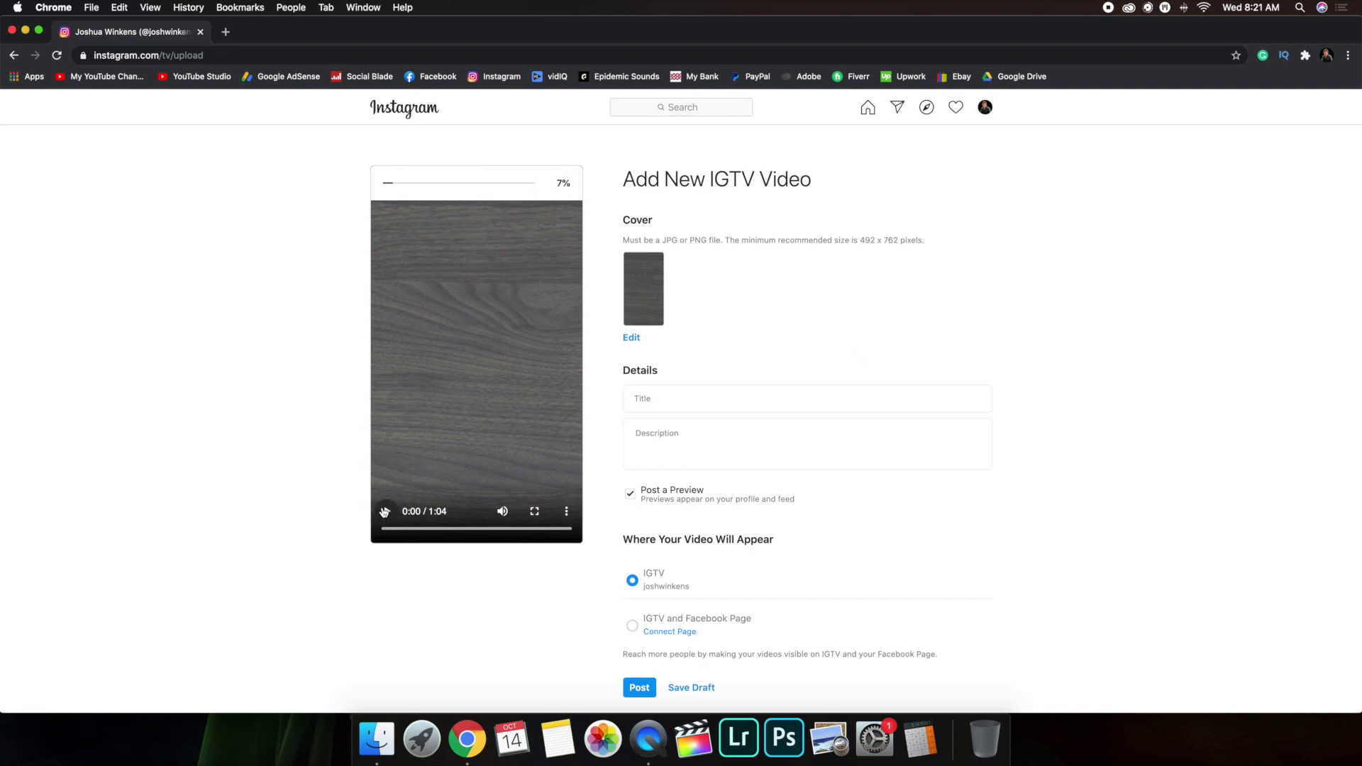
{"action": "left_click", "coordinate": [384, 512]}
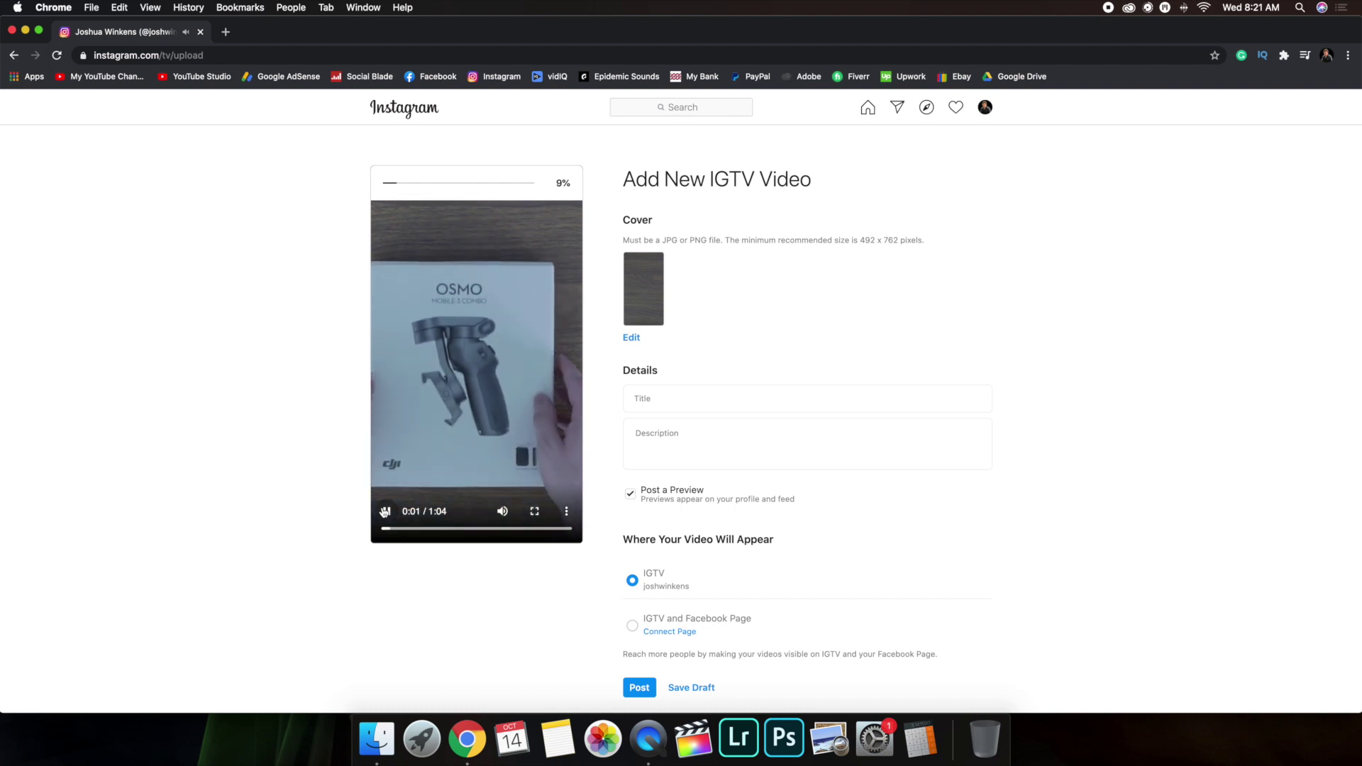
{"action": "left_click", "coordinate": [383, 512]}
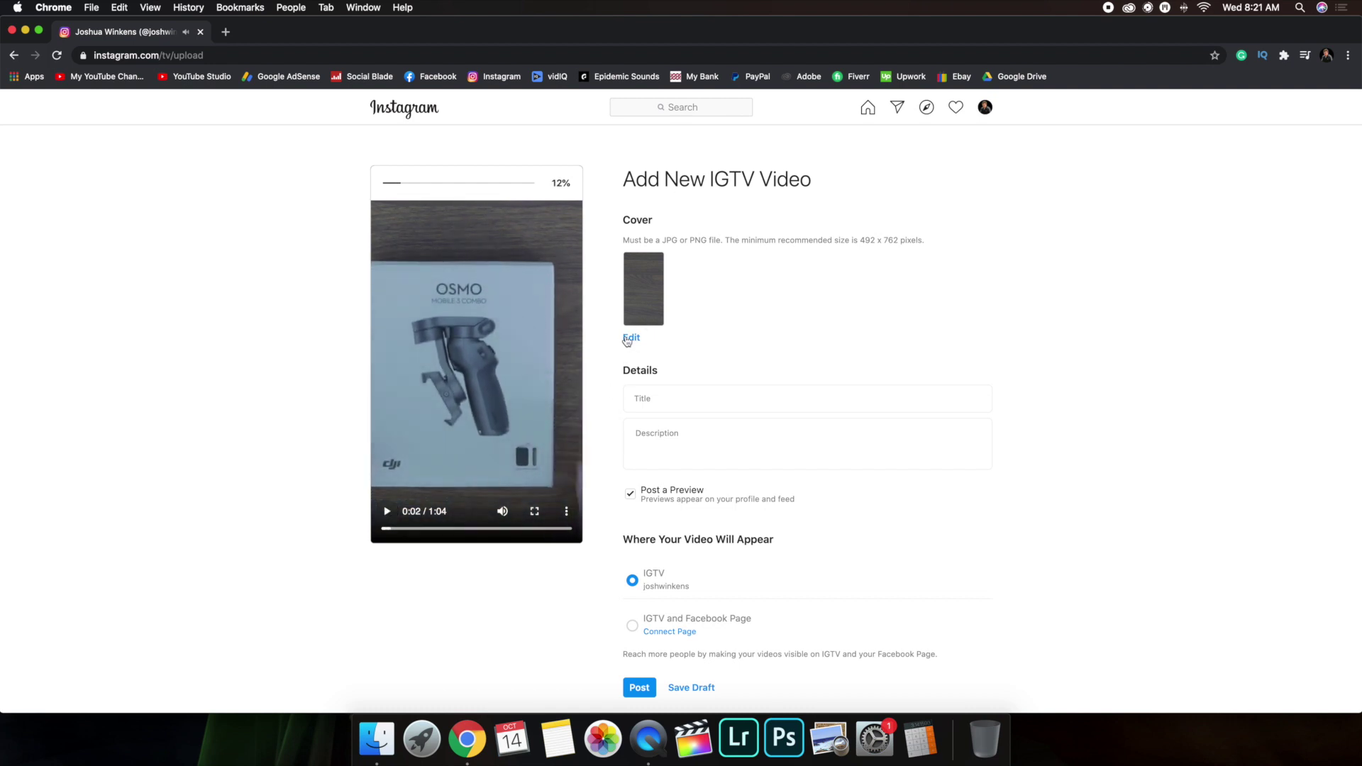
- Replace the IGTV video's cover with IGTV Thumbnail.png from the Downloads folder
{"action": "left_click", "coordinate": [627, 340]}
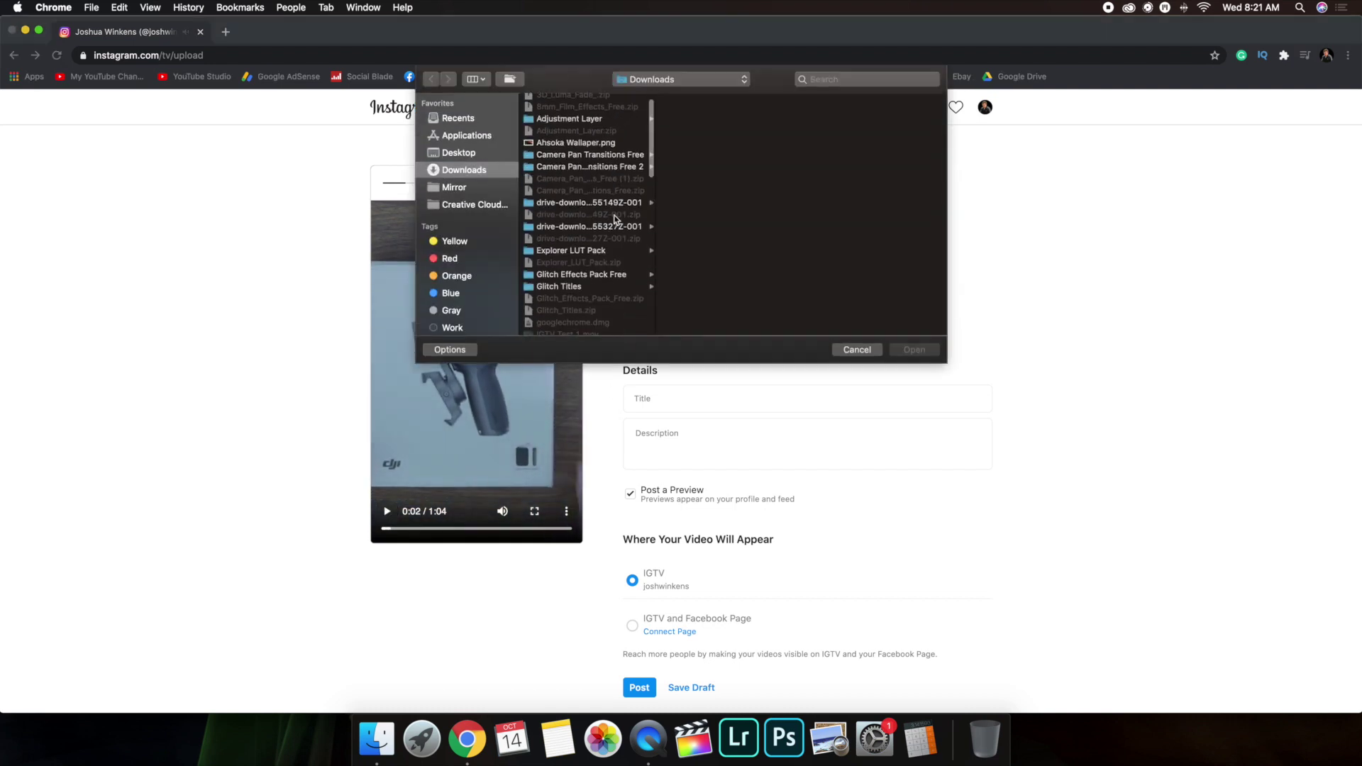
{"action": "scroll", "coordinate": [616, 218], "scroll_direction": "down", "scroll_amount": 15}
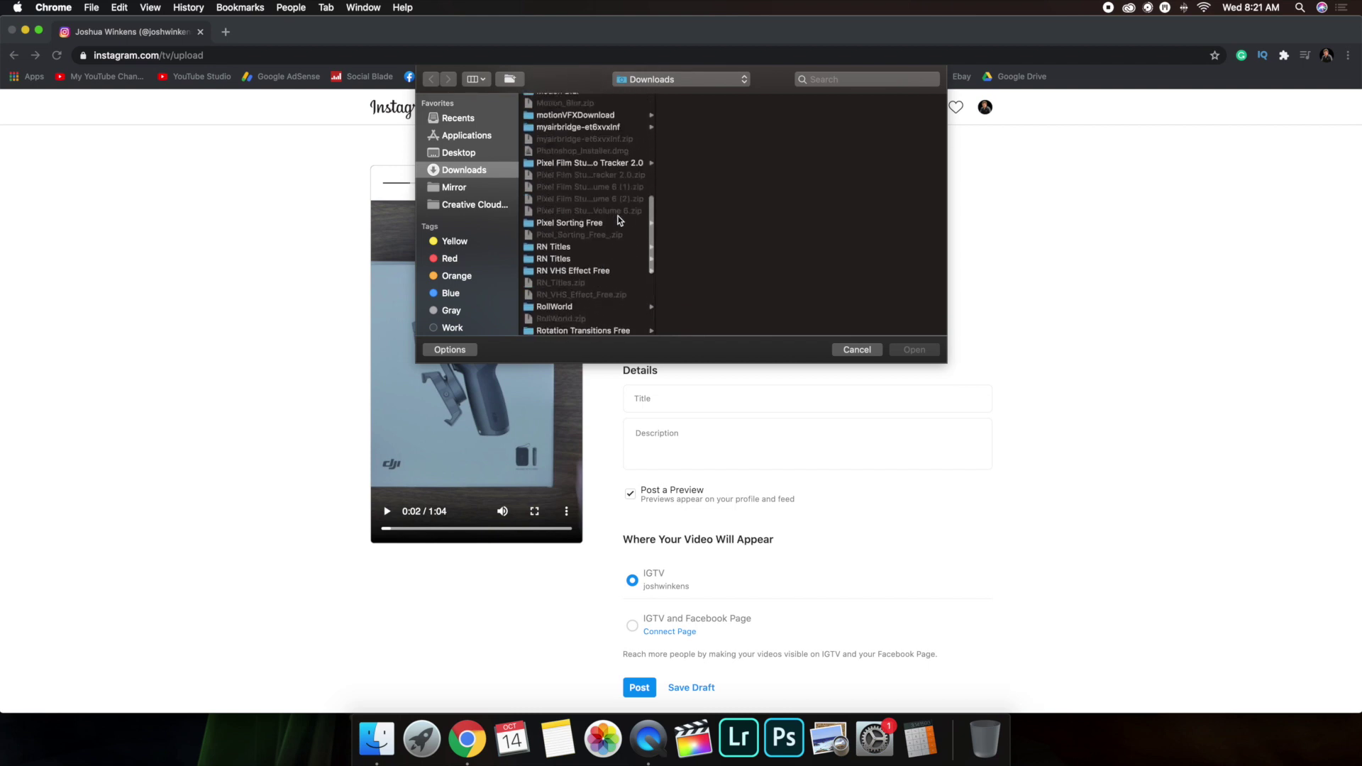
{"action": "scroll", "coordinate": [618, 220], "scroll_direction": "up", "scroll_amount": 6}
{"action": "left_click", "coordinate": [603, 254]}
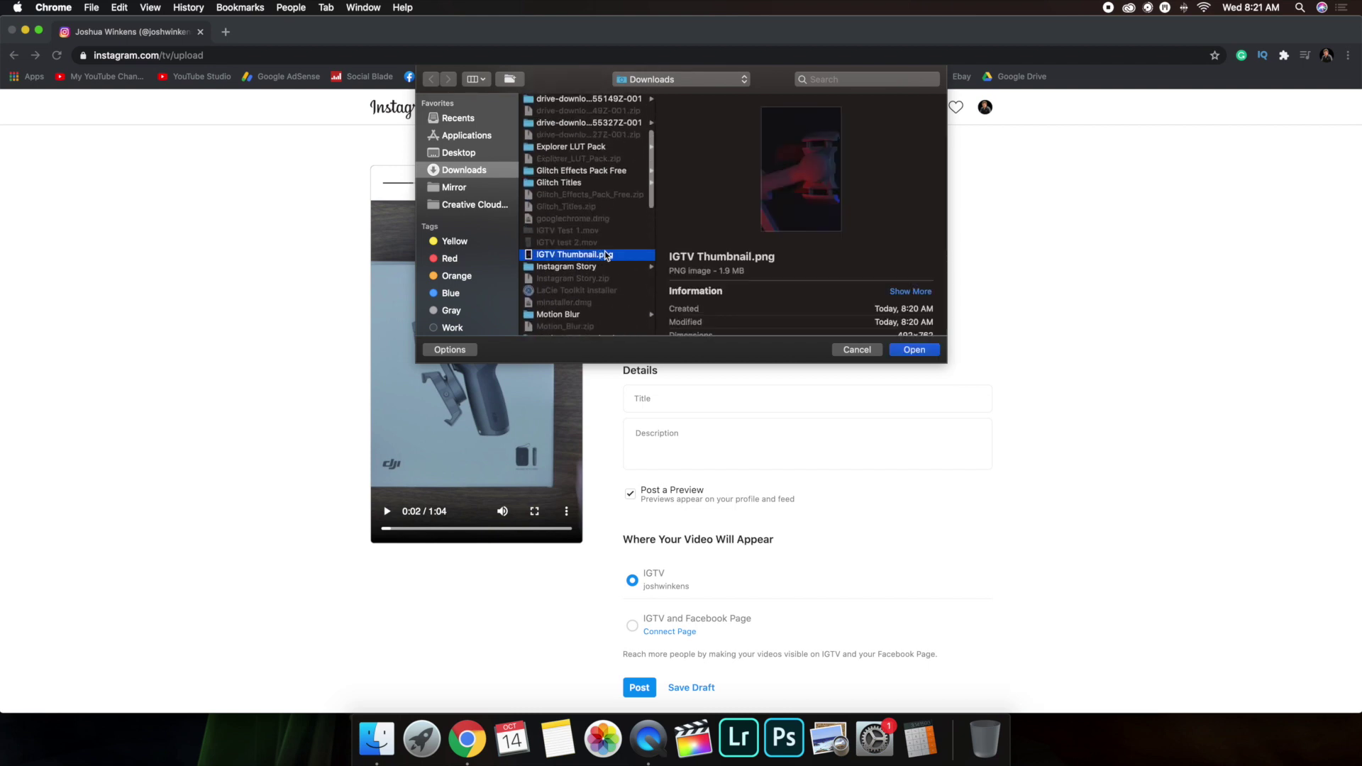
{"action": "left_click", "coordinate": [909, 351]}
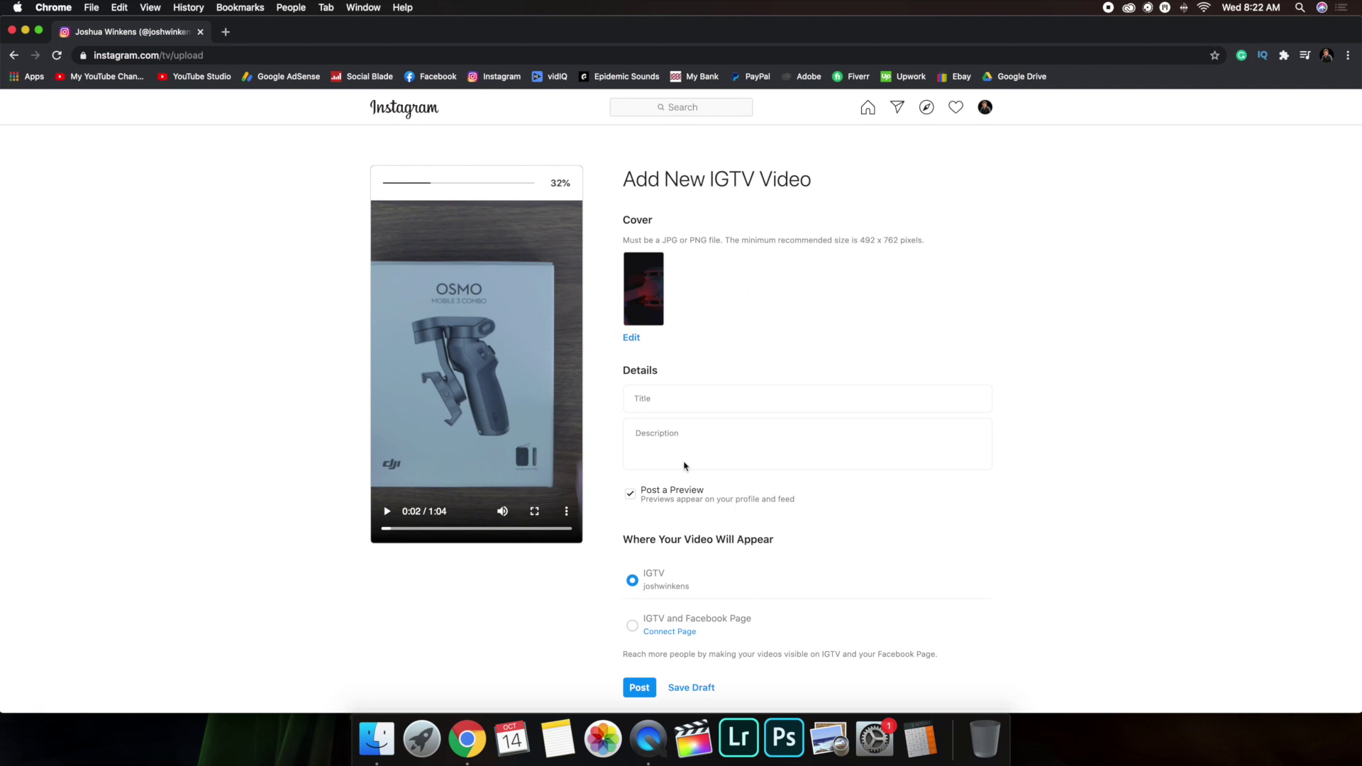
- Review the title and description fields, the preview option and the destination choices of the IGTV upload form
{"action": "scroll", "coordinate": [766, 380], "scroll_direction": "down", "scroll_amount": 2}
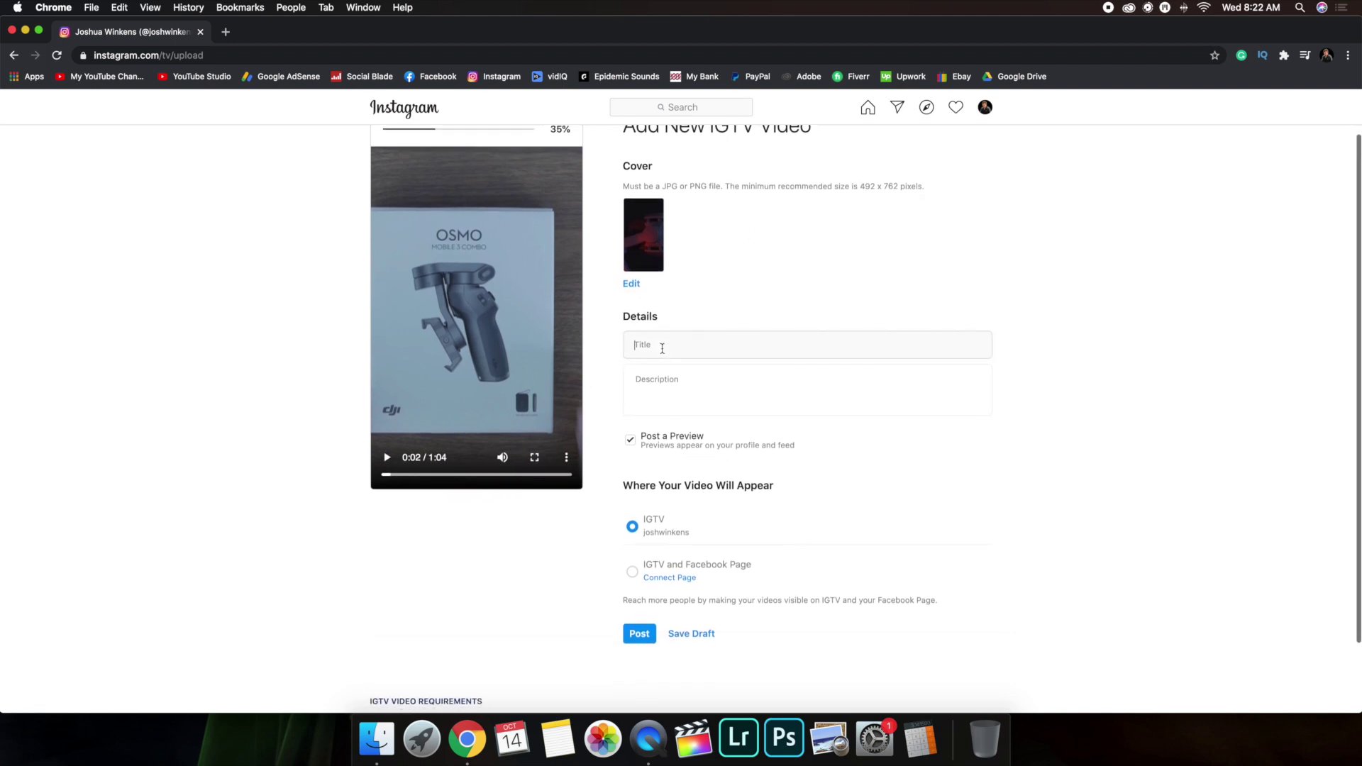
{"action": "left_click", "coordinate": [669, 381]}
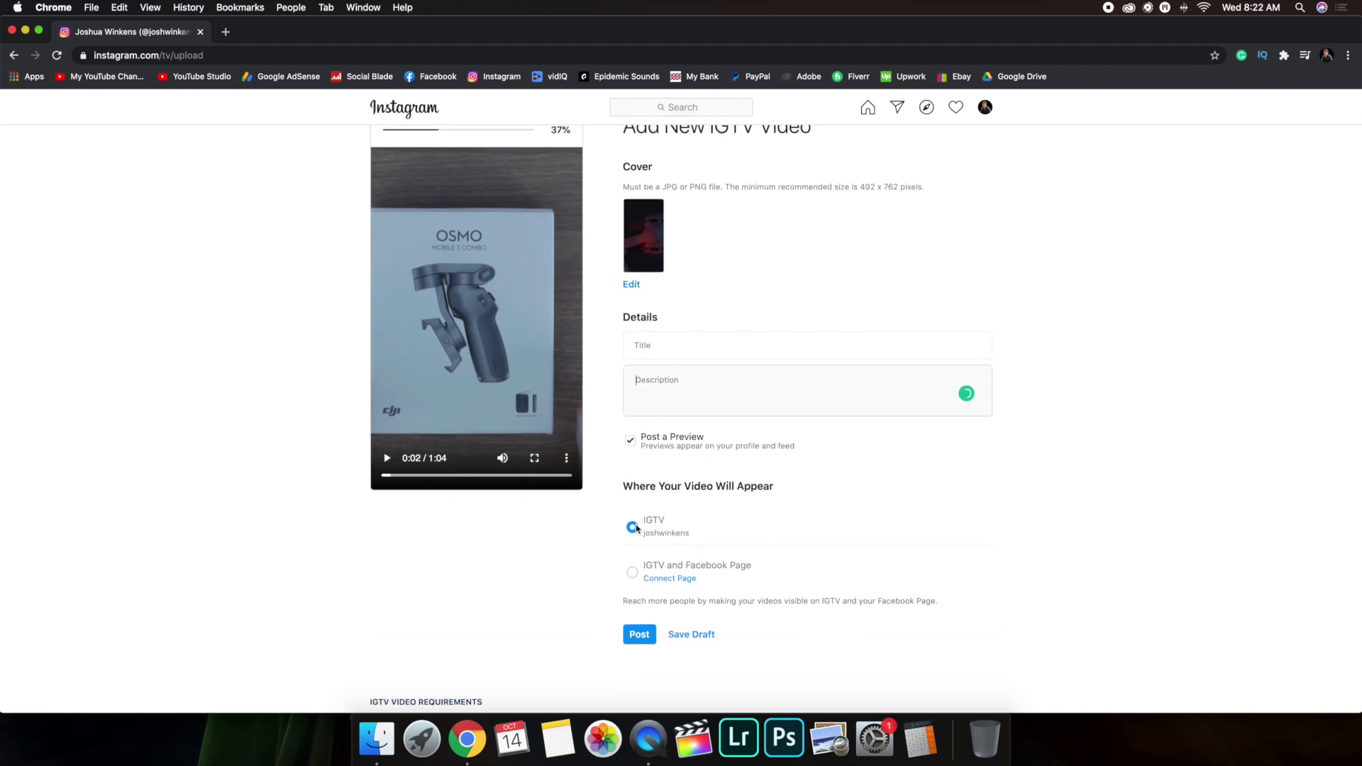
{"action": "scroll", "coordinate": [656, 539], "scroll_direction": "up", "scroll_amount": 1}
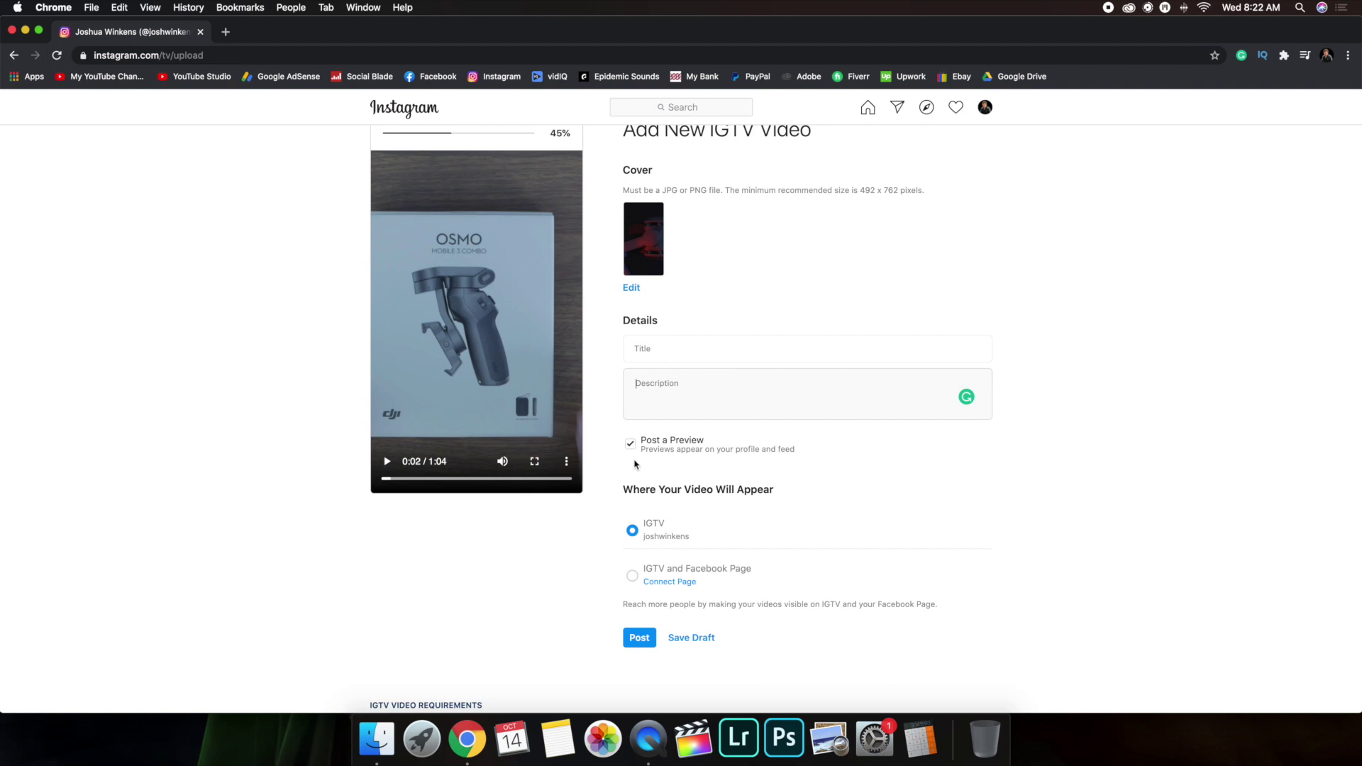
{"action": "scroll", "coordinate": [631, 433], "scroll_direction": "up", "scroll_amount": 2}
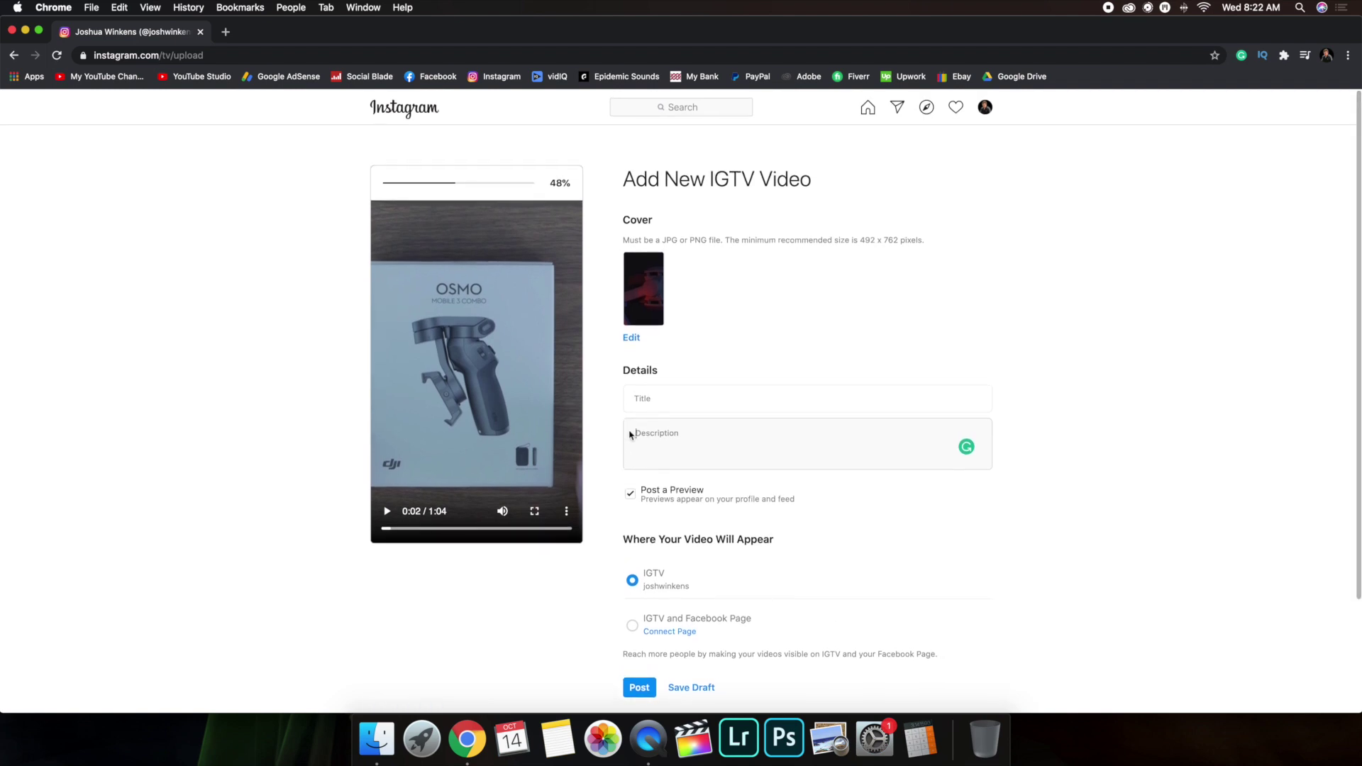
- Abandon the unposted IGTV upload by closing its Instagram page, keeping a new blank tab open
{"action": "left_click", "coordinate": [224, 30]}
{"action": "left_click", "coordinate": [200, 31]}
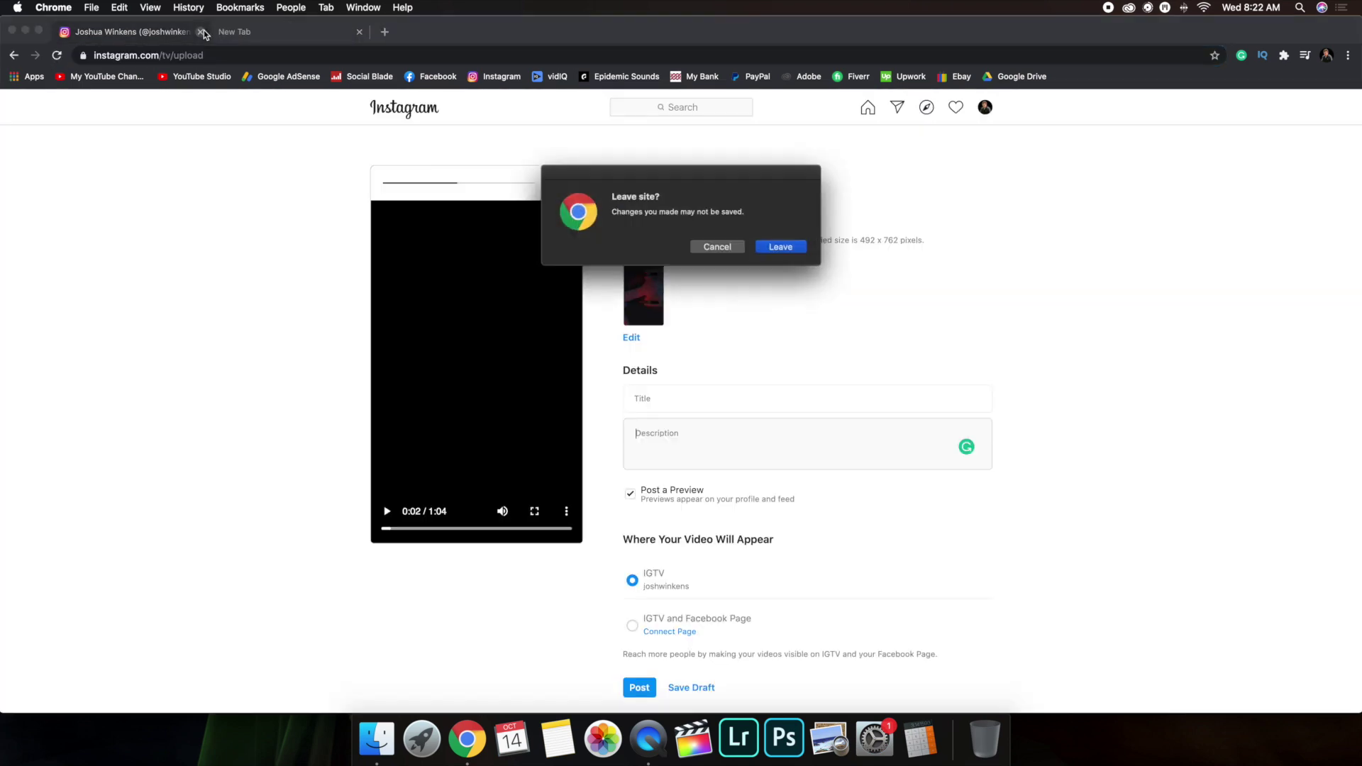
{"action": "left_click", "coordinate": [776, 248]}
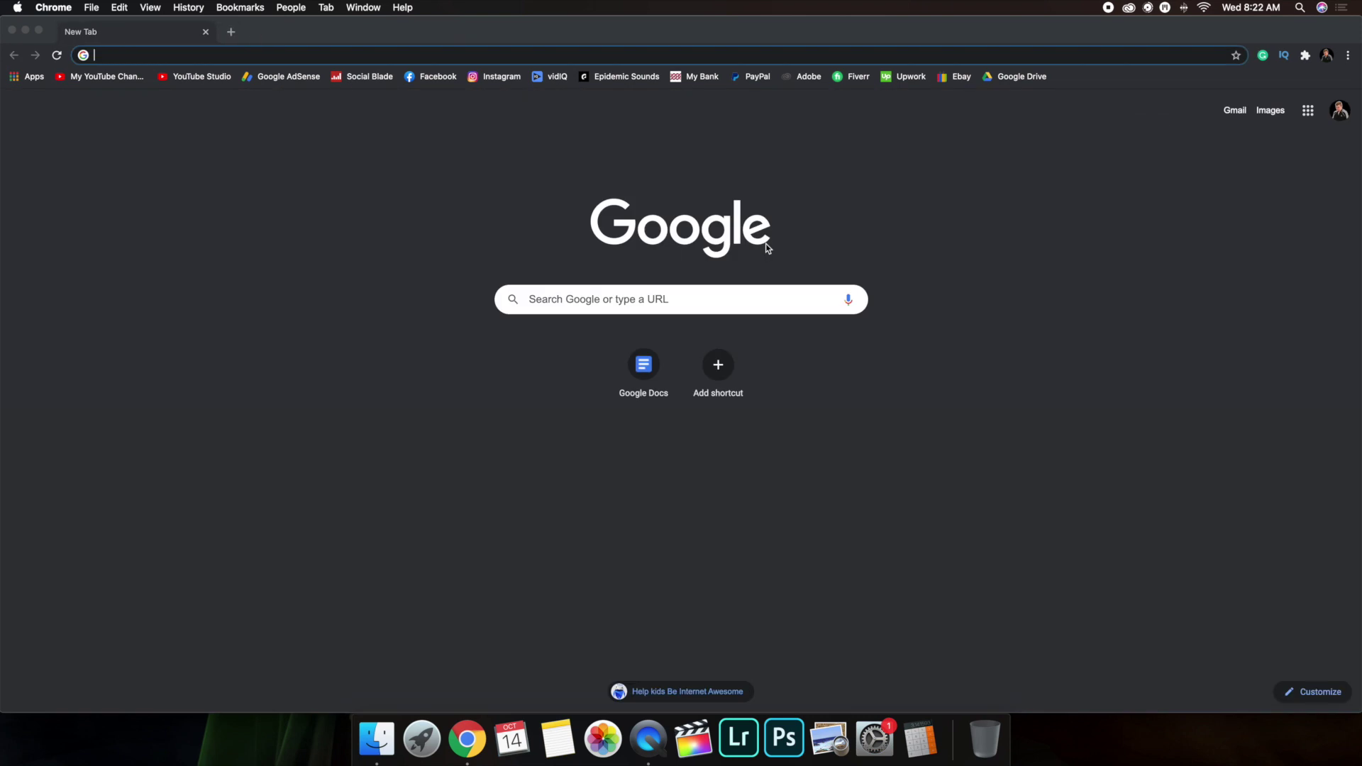
- Open Instagram, go to the IGTV section of the account's own profile and start a new IGTV video upload
{"action": "left_click", "coordinate": [495, 78]}
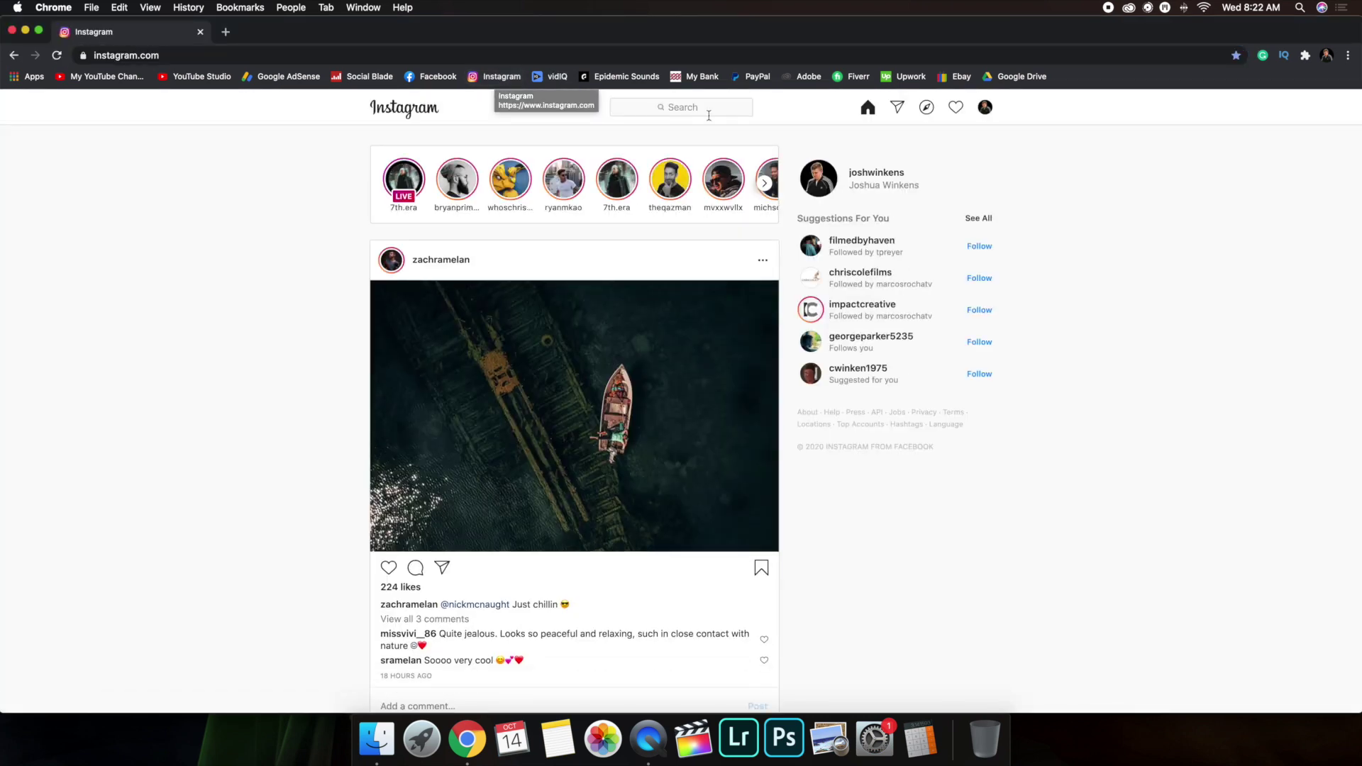
{"action": "left_click", "coordinate": [865, 176]}
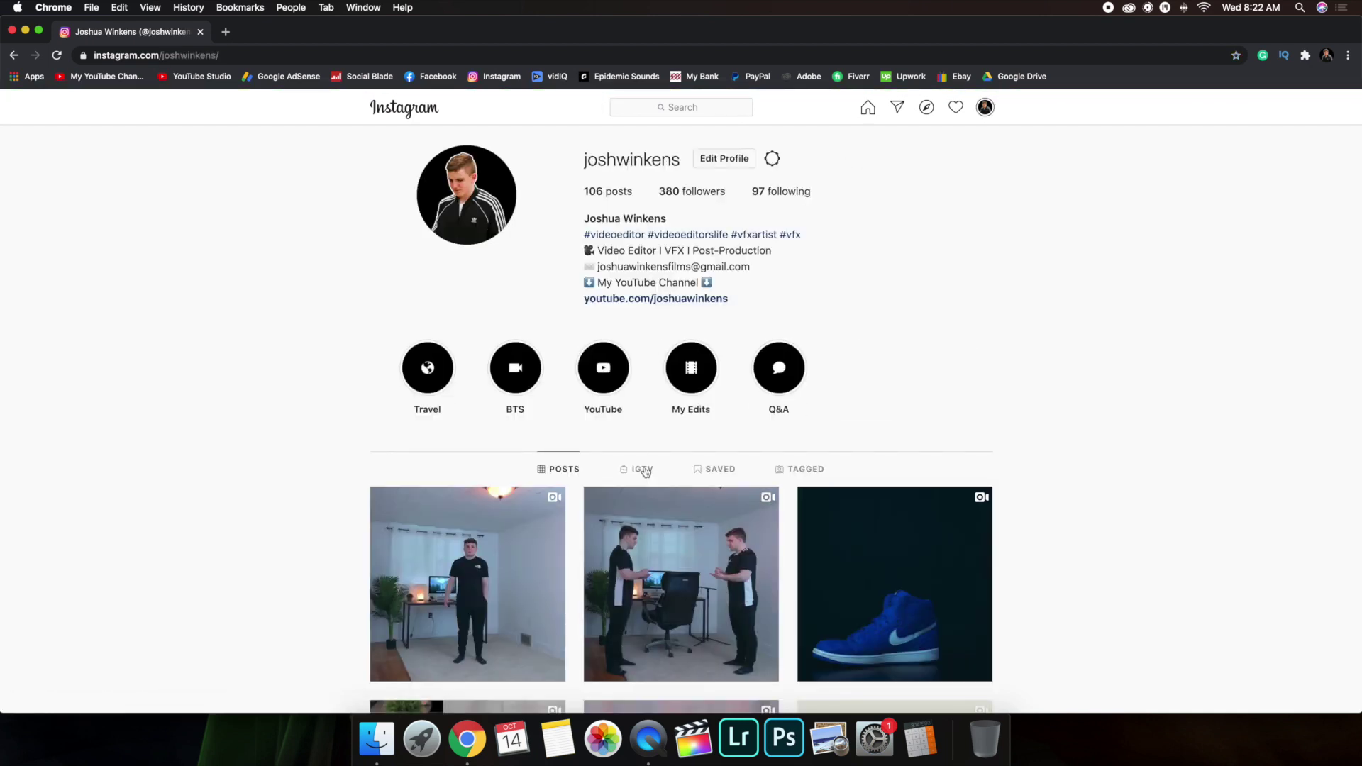
{"action": "left_click", "coordinate": [644, 471]}
{"action": "scroll", "coordinate": [644, 472], "scroll_direction": "down", "scroll_amount": 3}
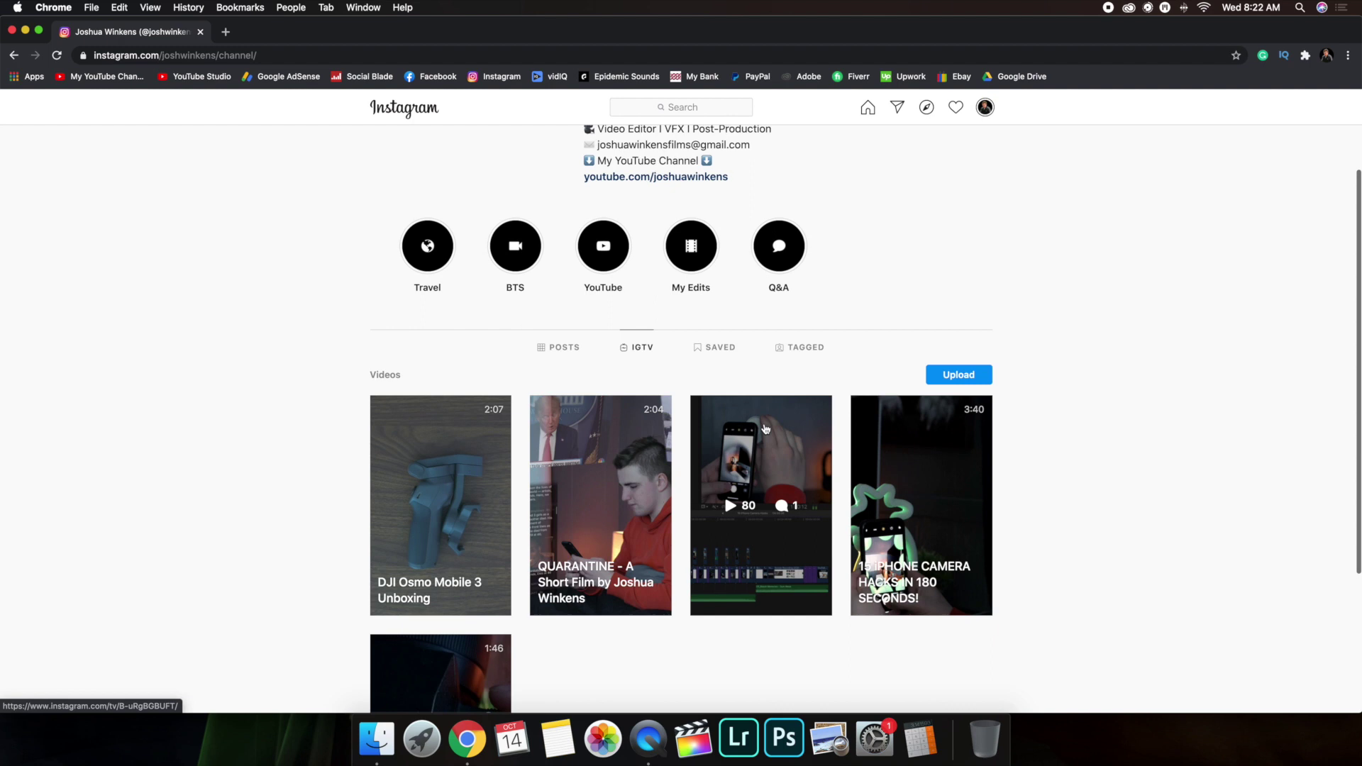
{"action": "left_click", "coordinate": [959, 375]}
- Upload IGTV Test 1.mov from the Downloads folder as the new IGTV video
{"action": "left_click", "coordinate": [476, 316]}
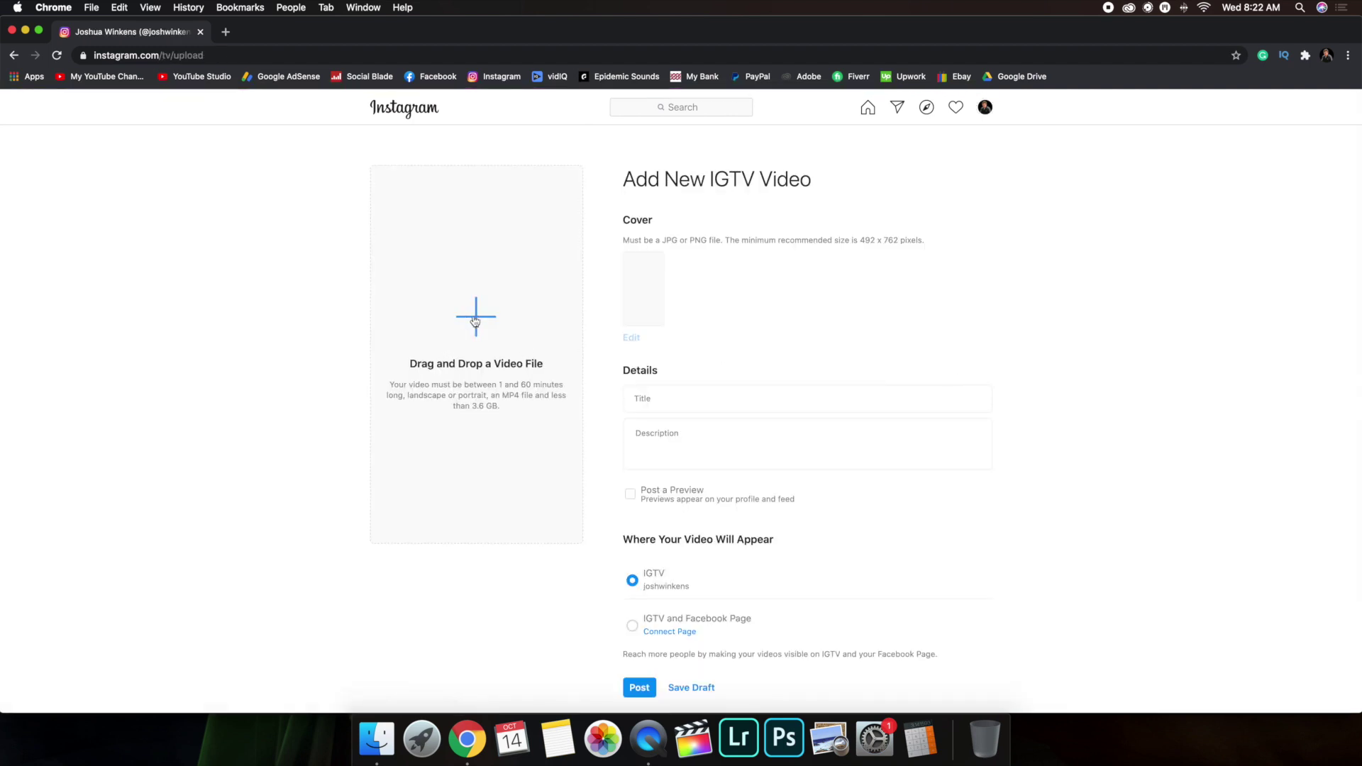
{"action": "scroll", "coordinate": [539, 240], "scroll_direction": "down", "scroll_amount": 5}
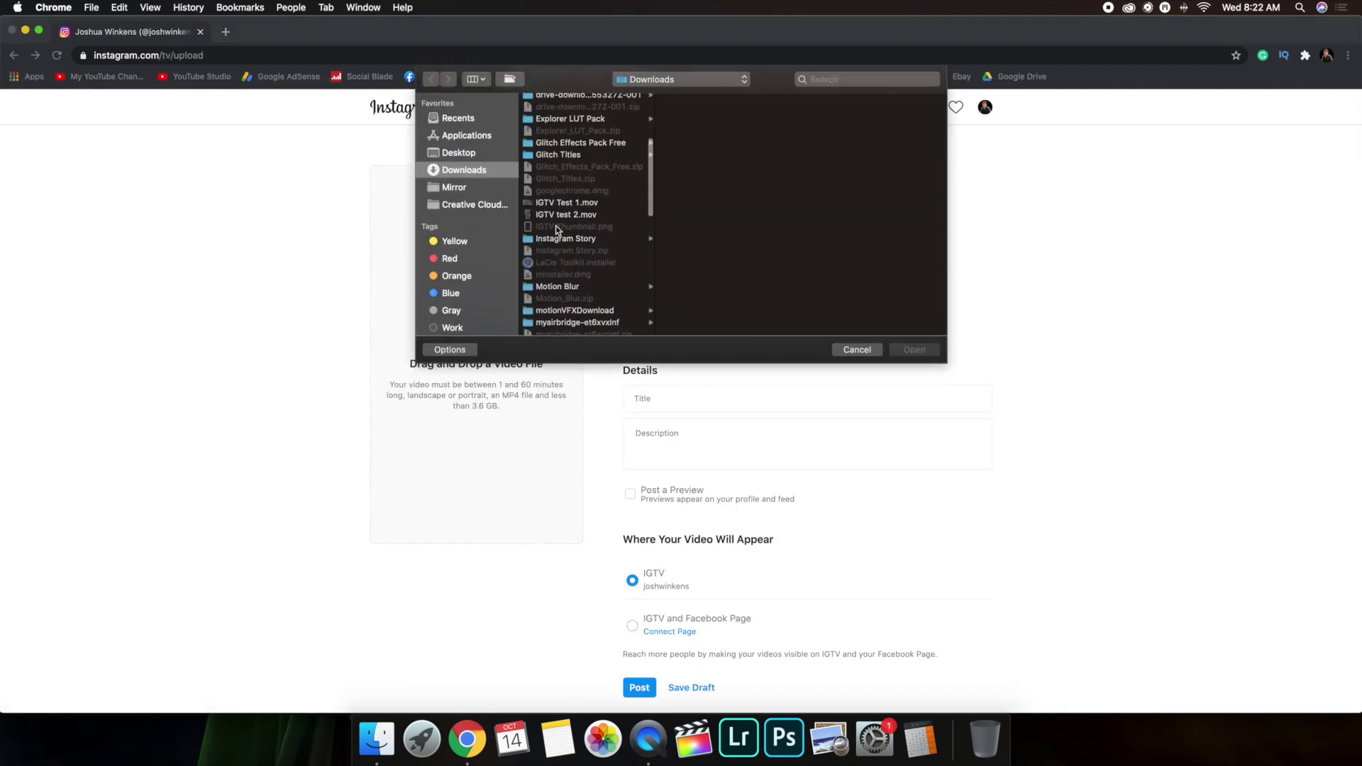
{"action": "left_click", "coordinate": [558, 203]}
{"action": "left_click", "coordinate": [915, 350]}
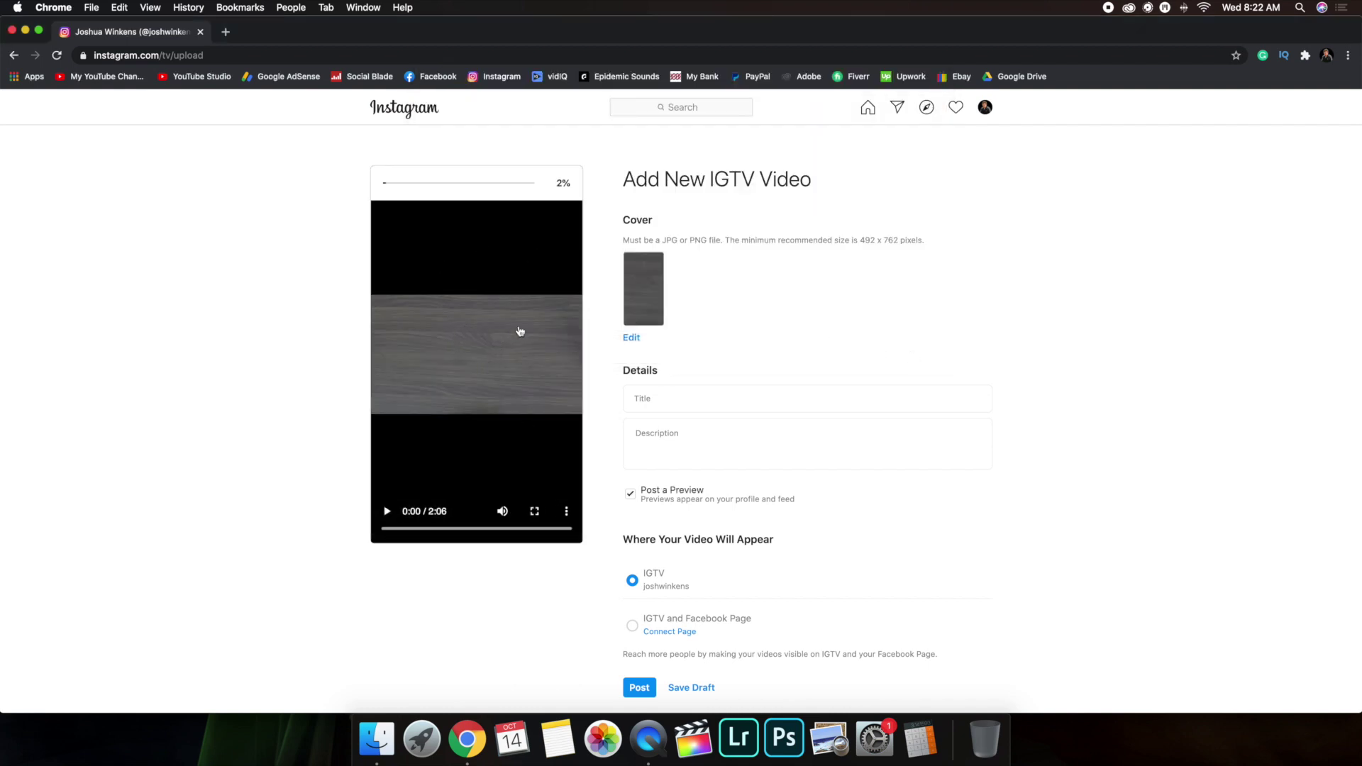
- Review the Post a Preview option, and abandon the unposted IGTV upload by leaving for the Instagram home feed
{"action": "scroll", "coordinate": [360, 341], "scroll_direction": "down", "scroll_amount": 3}
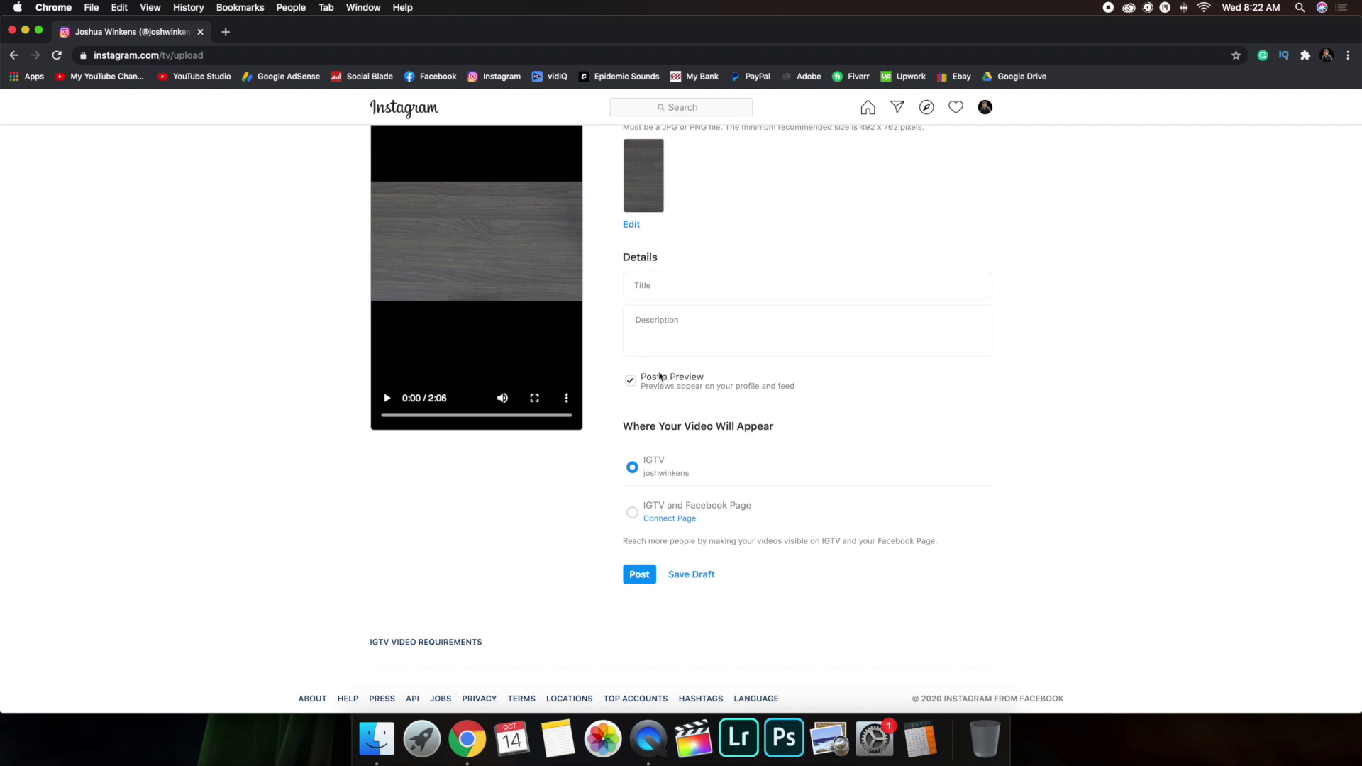
{"action": "left_click", "coordinate": [496, 77]}
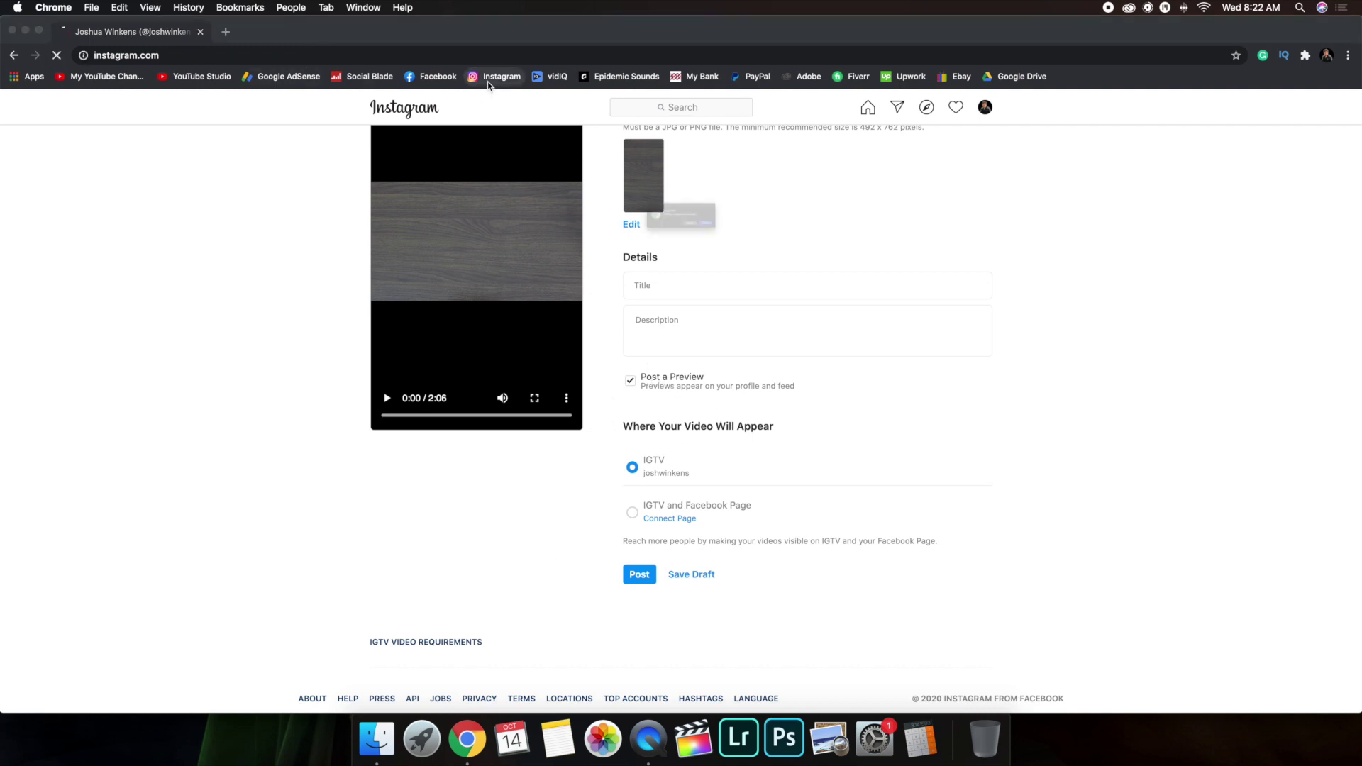
{"action": "left_click", "coordinate": [763, 250]}
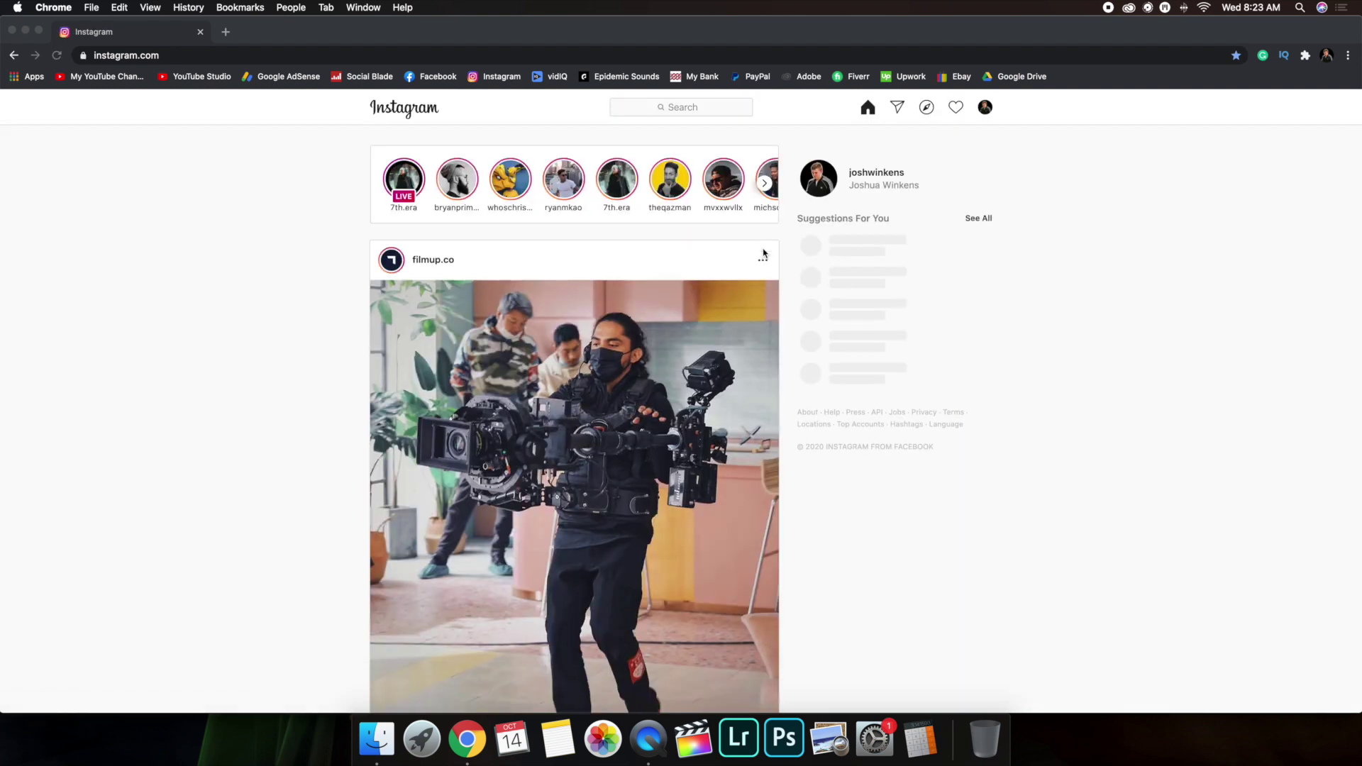
- Examine how IGTV previews appear among the profile's posts, using the DJI Osmo Mobile 3 video, and briefly check the IGTV section
{"action": "left_click", "coordinate": [891, 175]}
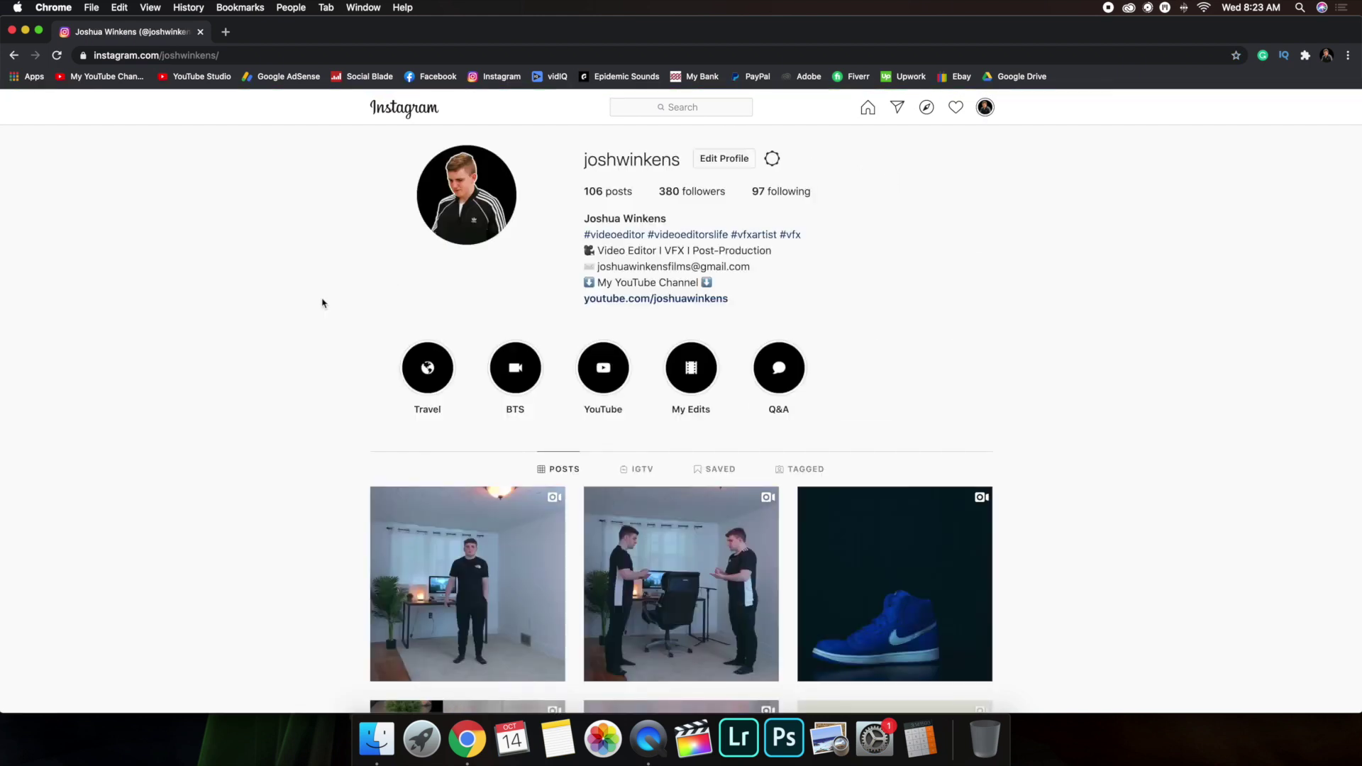
{"action": "scroll", "coordinate": [229, 348], "scroll_direction": "down", "scroll_amount": 10}
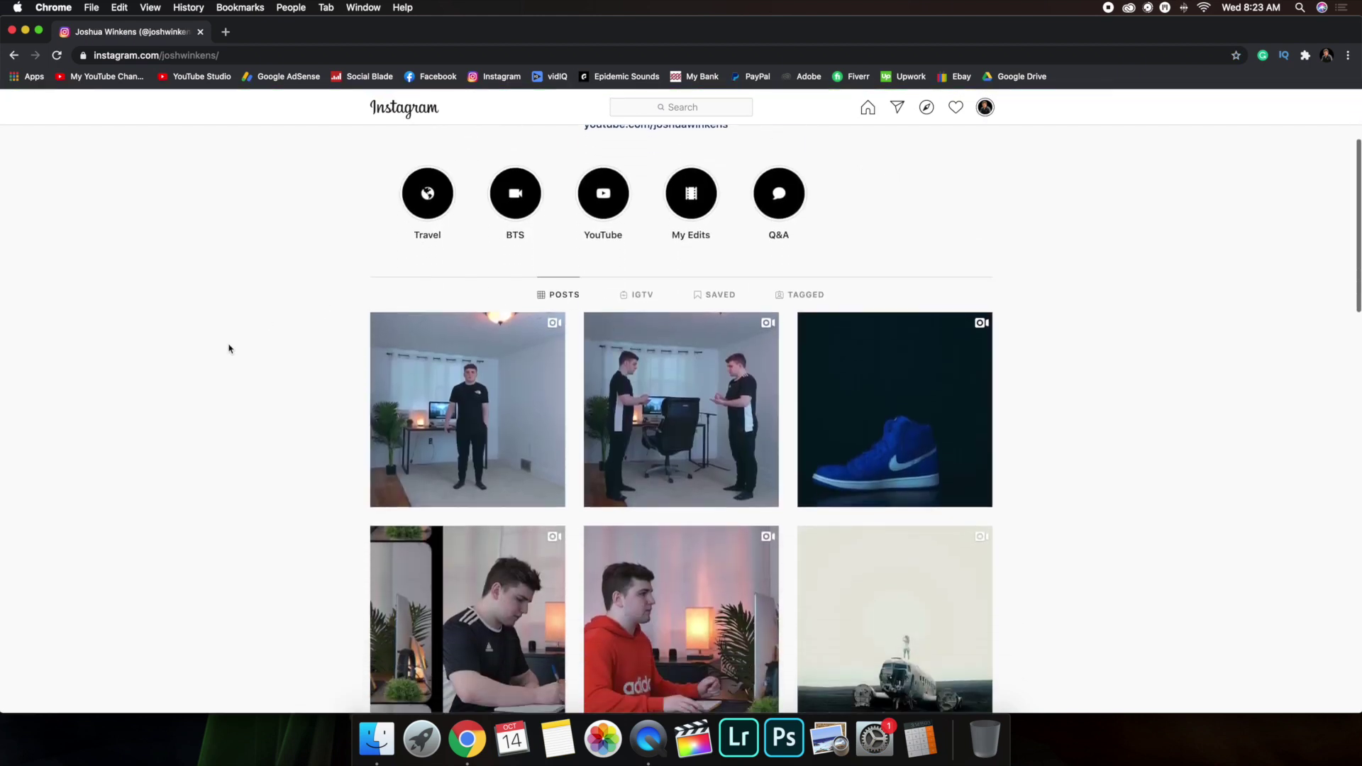
{"action": "scroll", "coordinate": [229, 348], "scroll_direction": "down", "scroll_amount": 15}
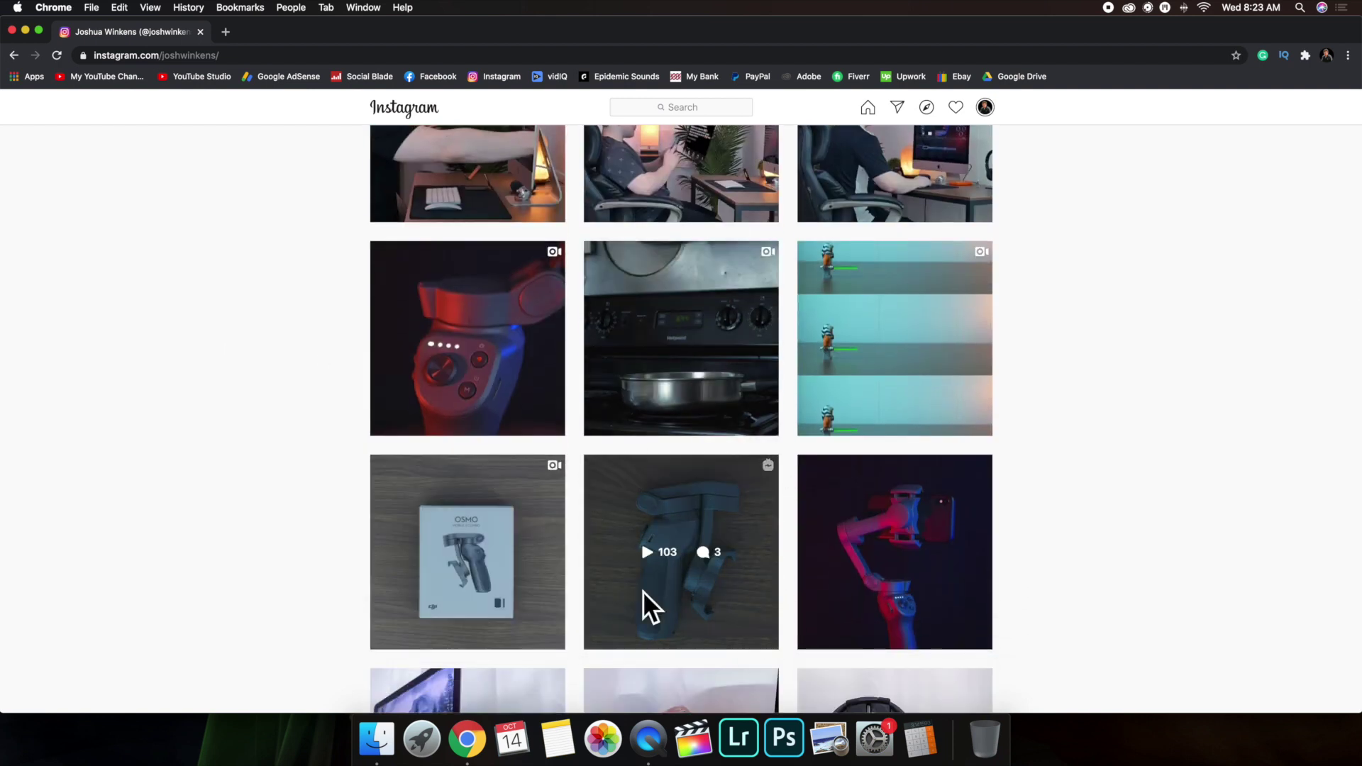
{"action": "scroll", "coordinate": [579, 517], "scroll_direction": "up", "scroll_amount": 20}
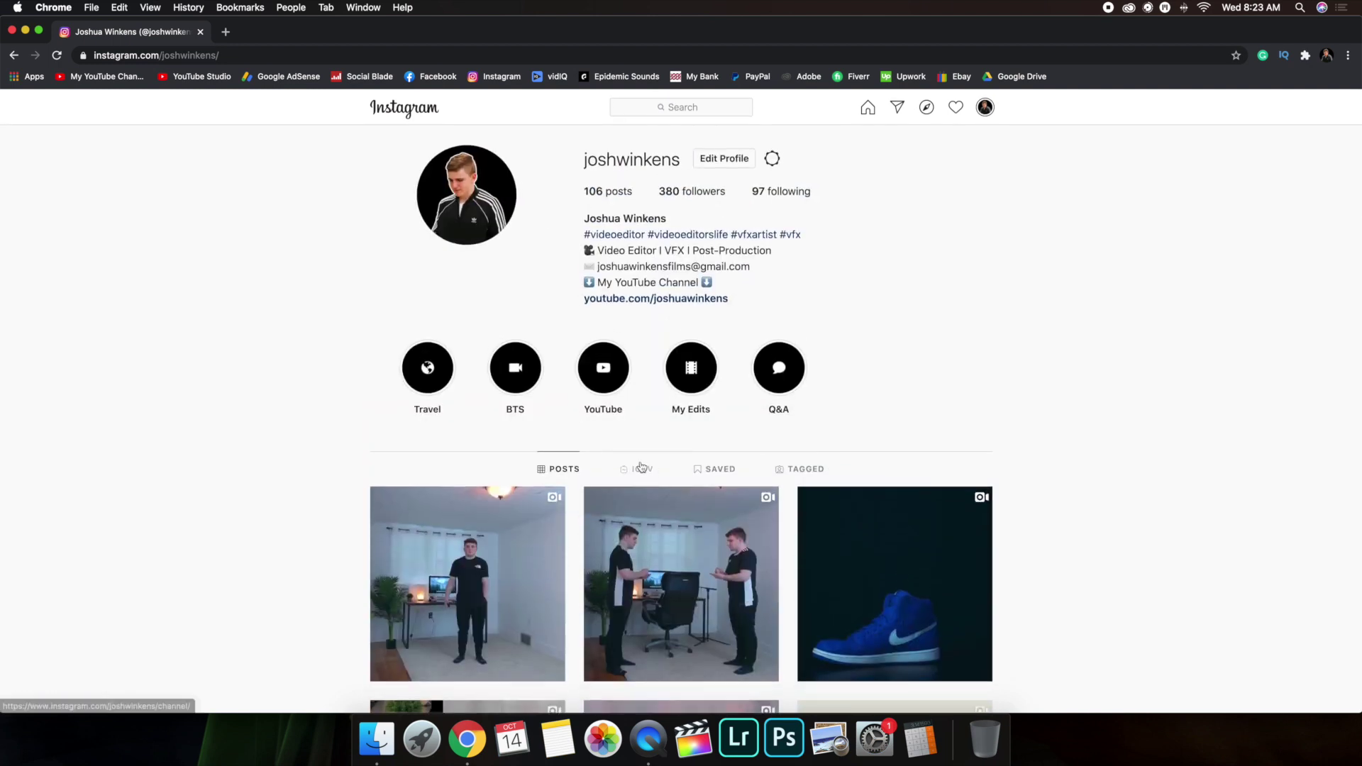
{"action": "left_click", "coordinate": [636, 469]}
{"action": "left_click", "coordinate": [560, 469]}
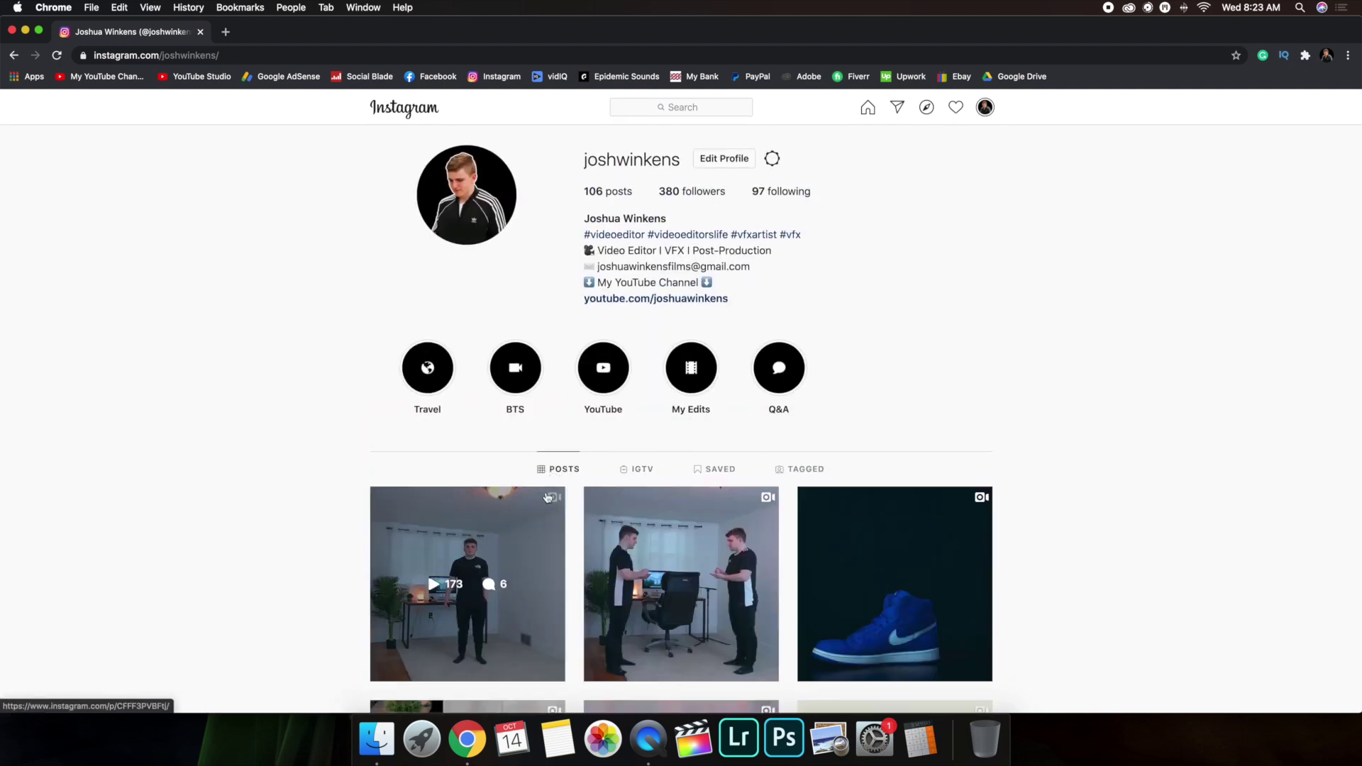
{"action": "scroll", "coordinate": [547, 501], "scroll_direction": "down", "scroll_amount": 10}
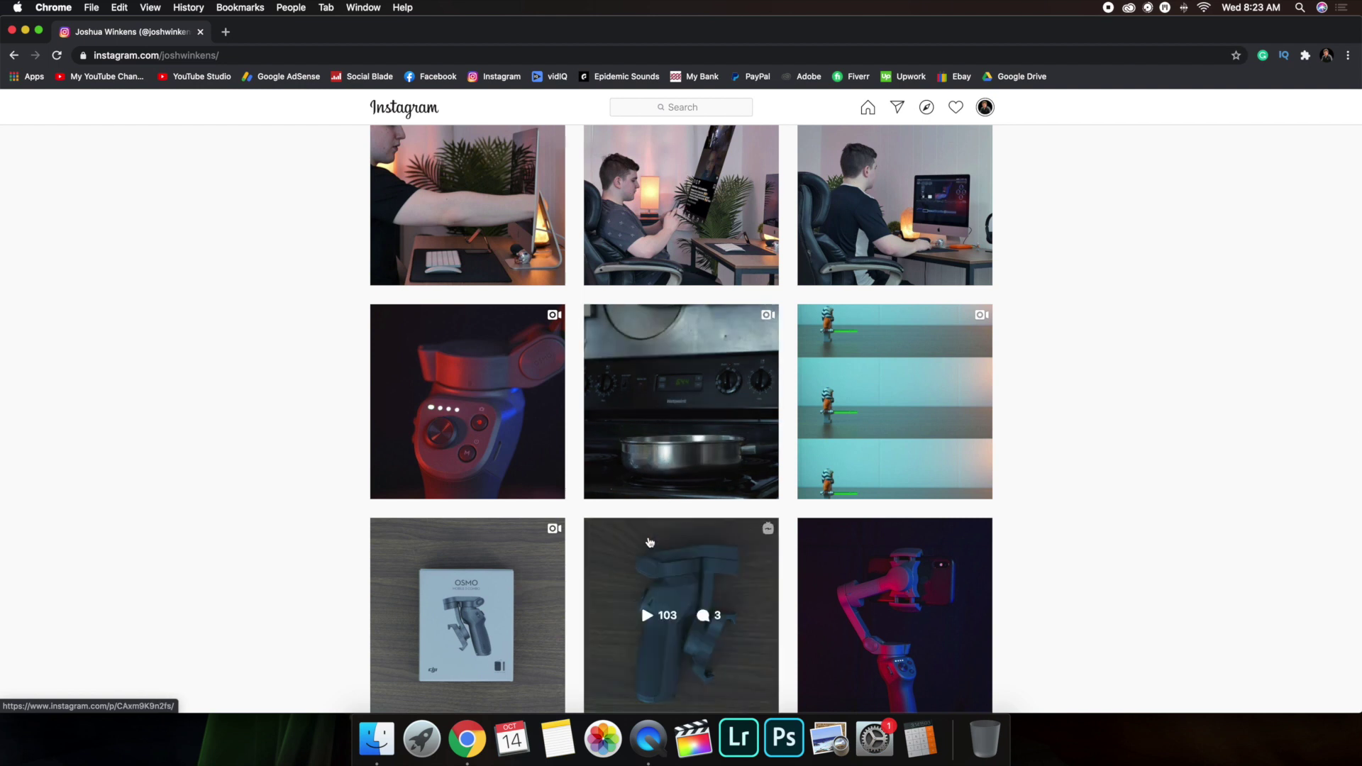
{"action": "scroll", "coordinate": [245, 487], "scroll_direction": "up", "scroll_amount": 10}
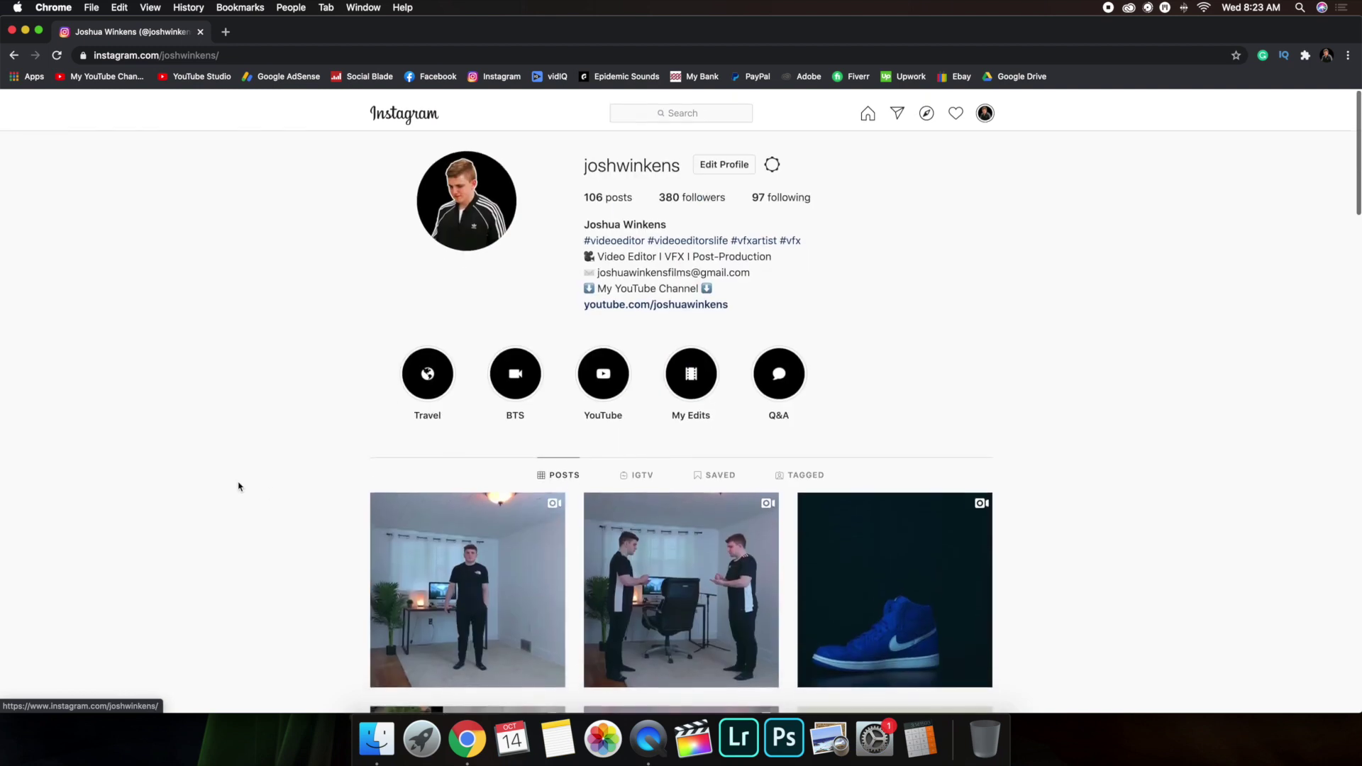